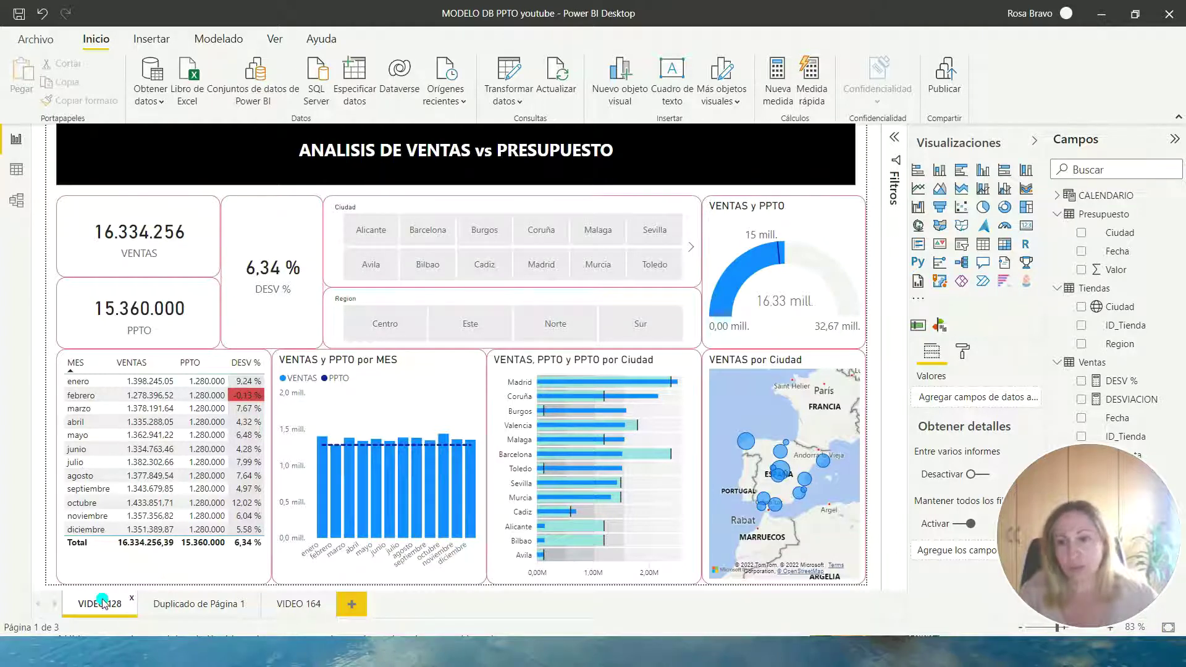
Step: Compare the VIDEO 128 page's monthly chart with the VIDEO 164 page, ending on VIDEO 164
left_click(300, 608)
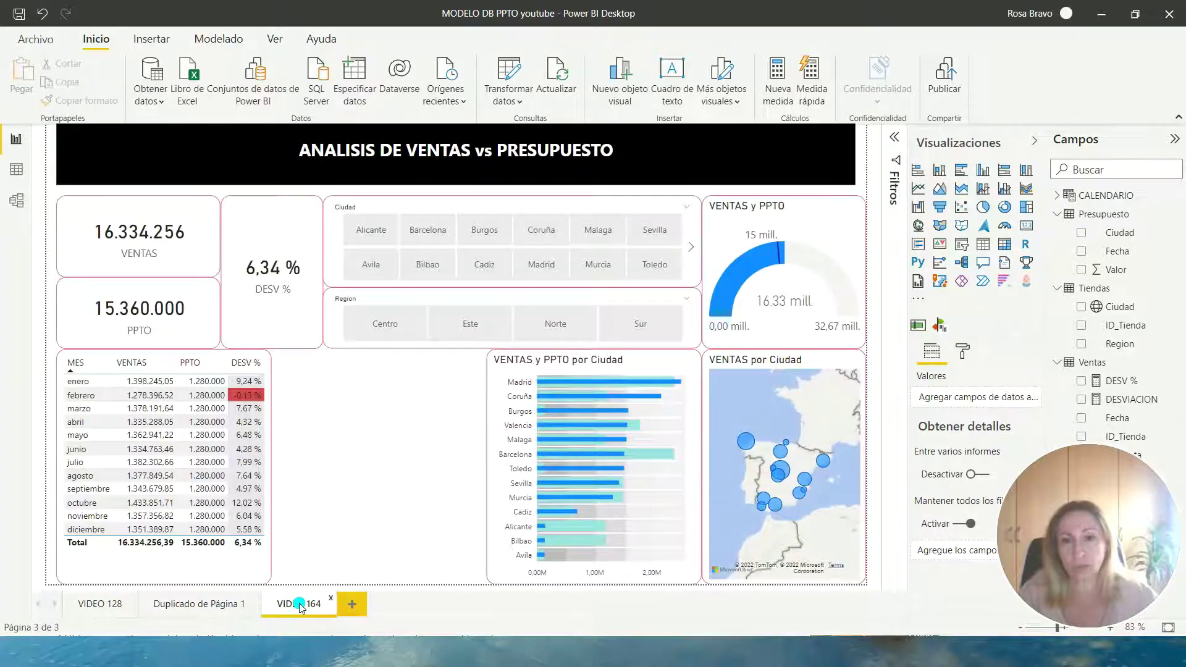
left_click(81, 608)
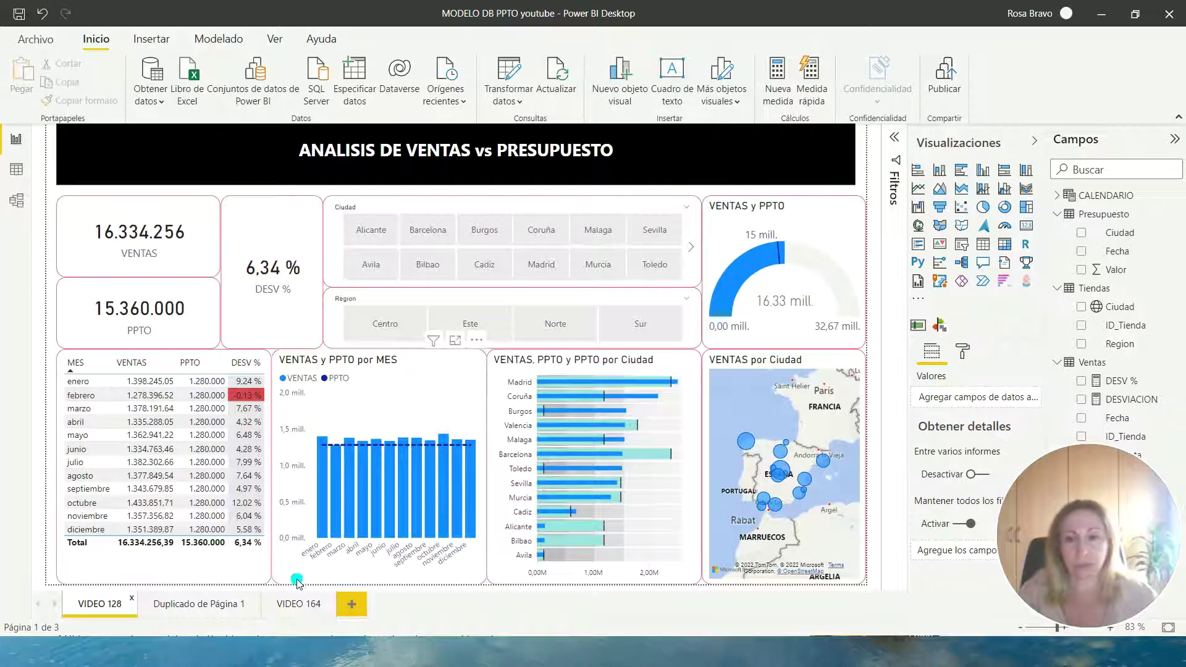
left_click(296, 609)
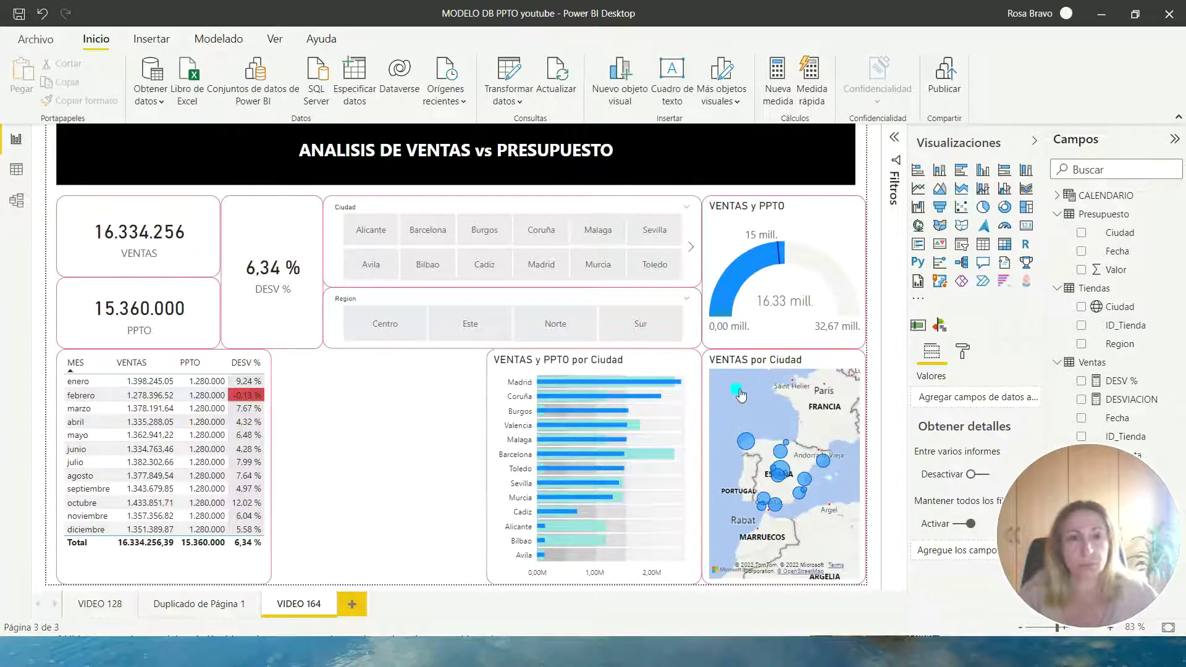
Step: Add a line and clustered column chart and fit it into the gap beside the city chart
left_click(1005, 189)
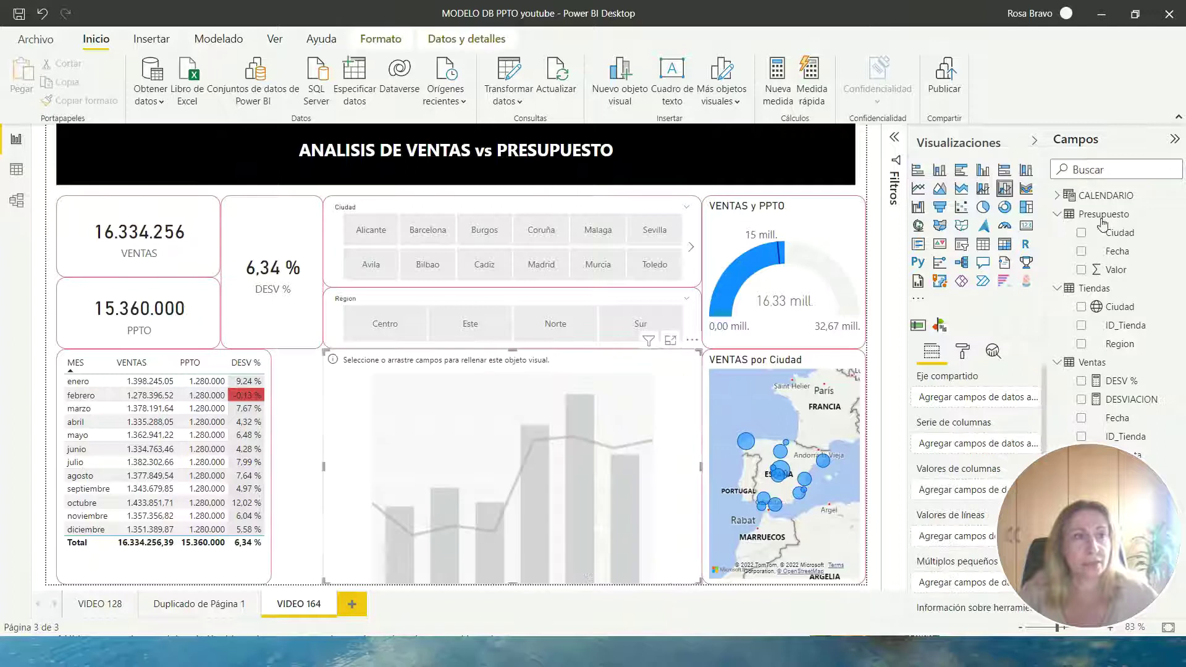
left_click_drag(581, 368, 530, 368)
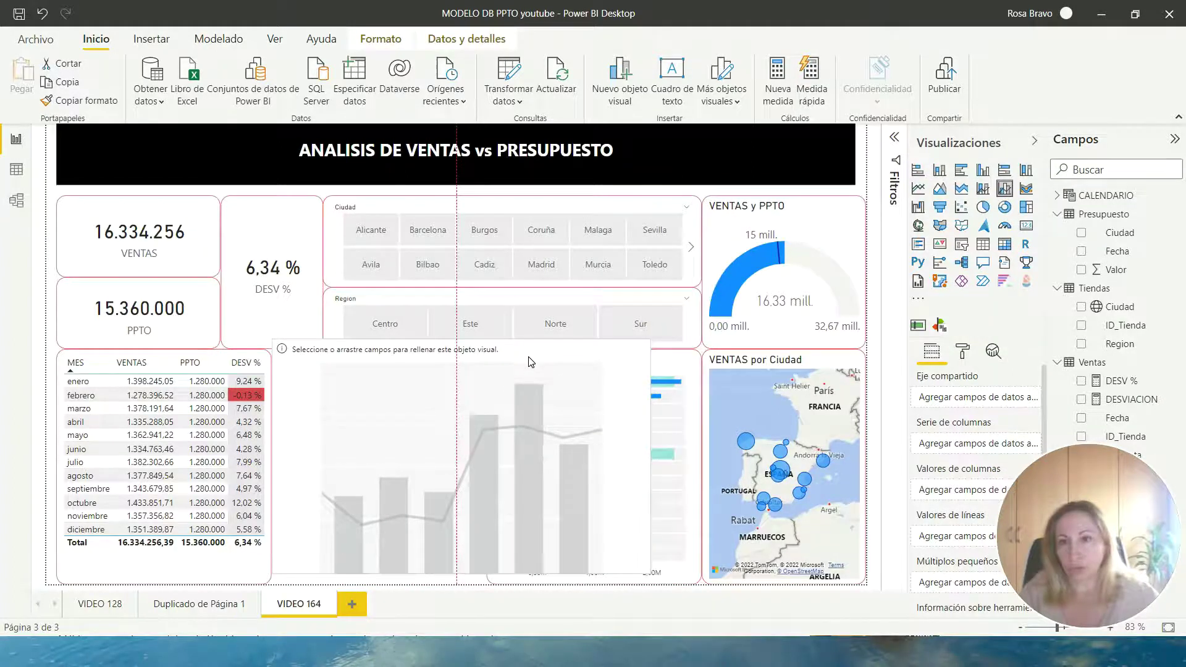
left_click_drag(652, 468, 483, 472)
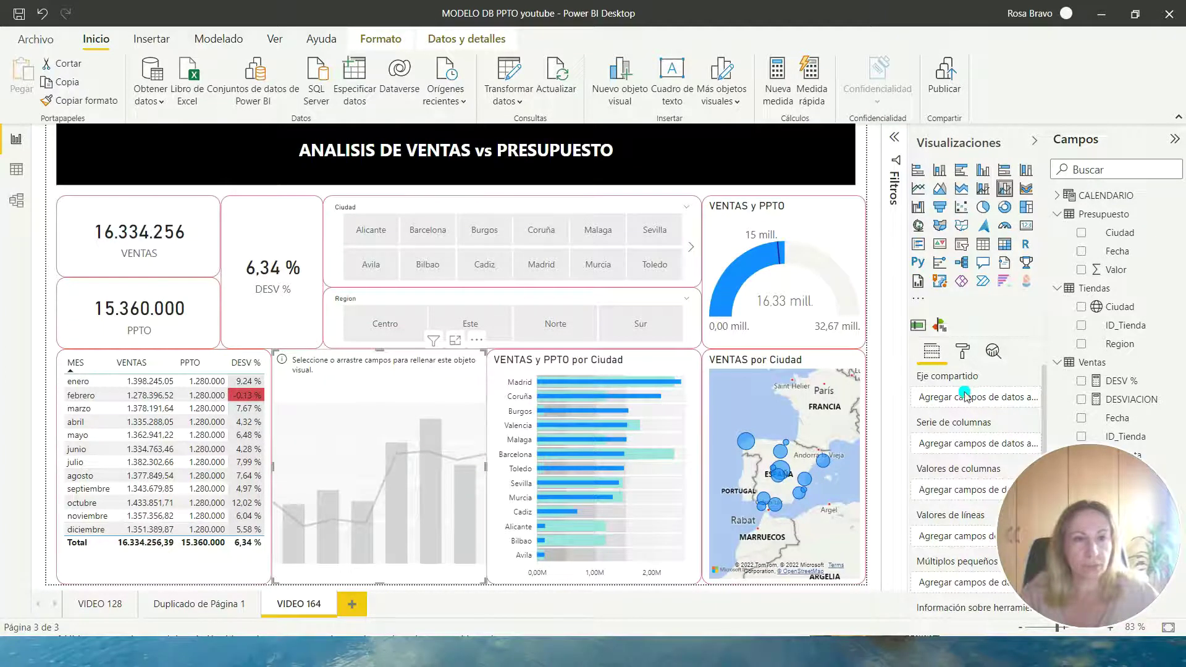
mouse_move(1120, 343)
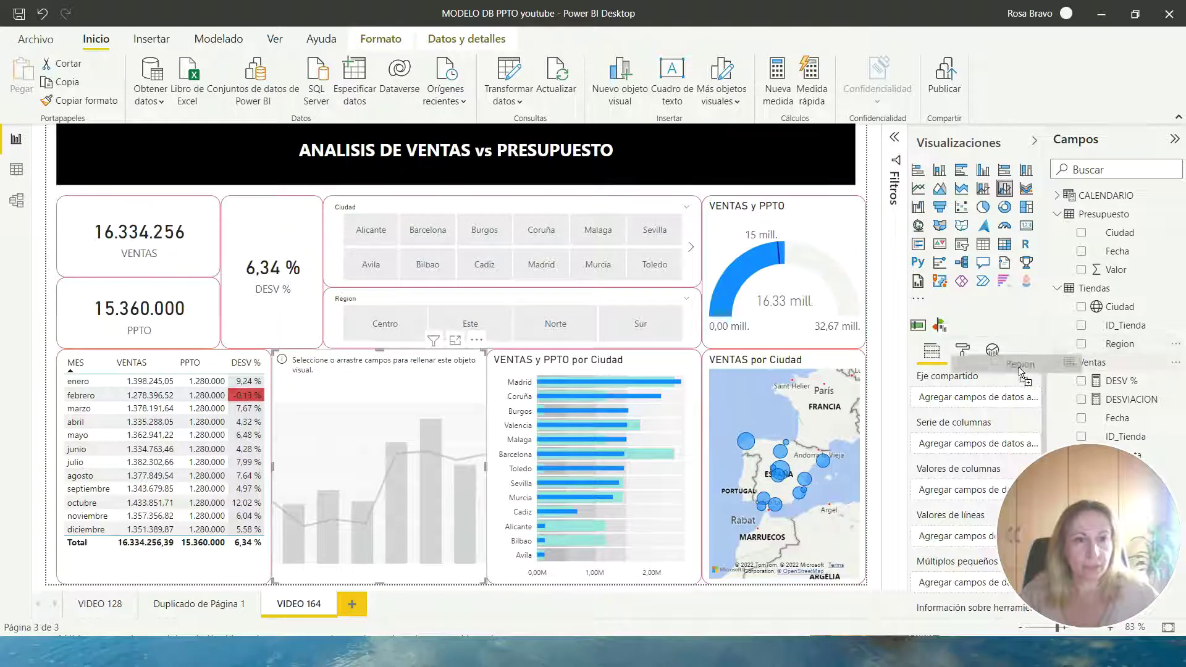
Step: Plot VENTAS as columns and PPTO as a line by Region
left_click_drag(1124, 351, 978, 398)
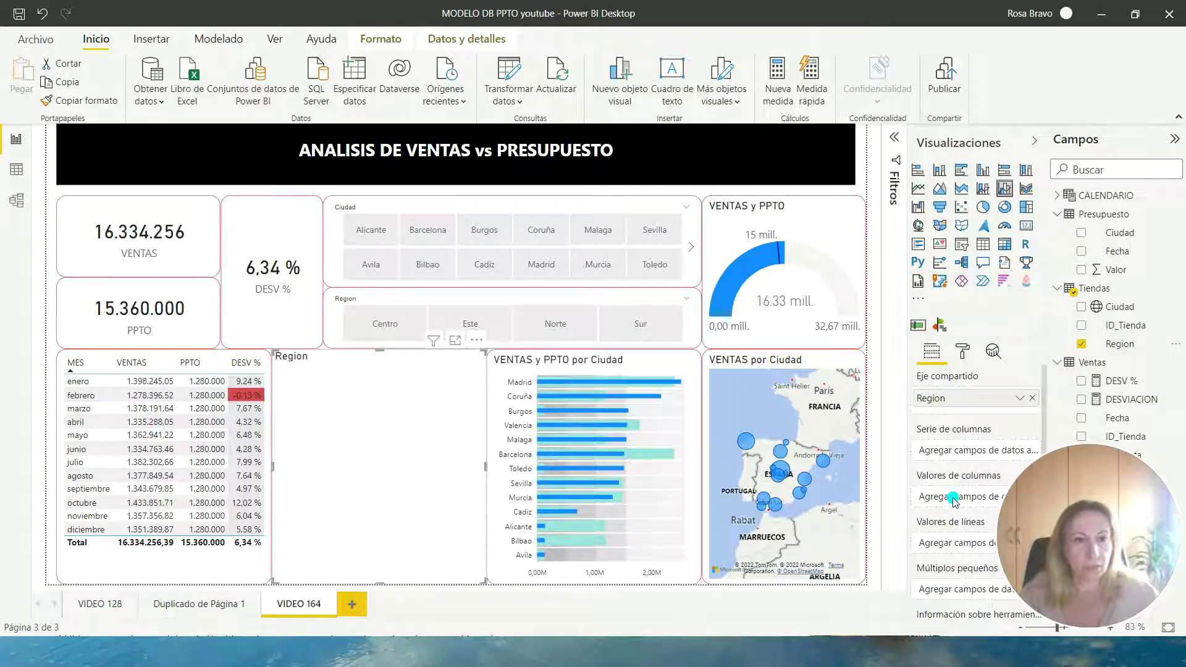
mouse_move(1088, 535)
left_click_drag(1106, 472, 824, 473)
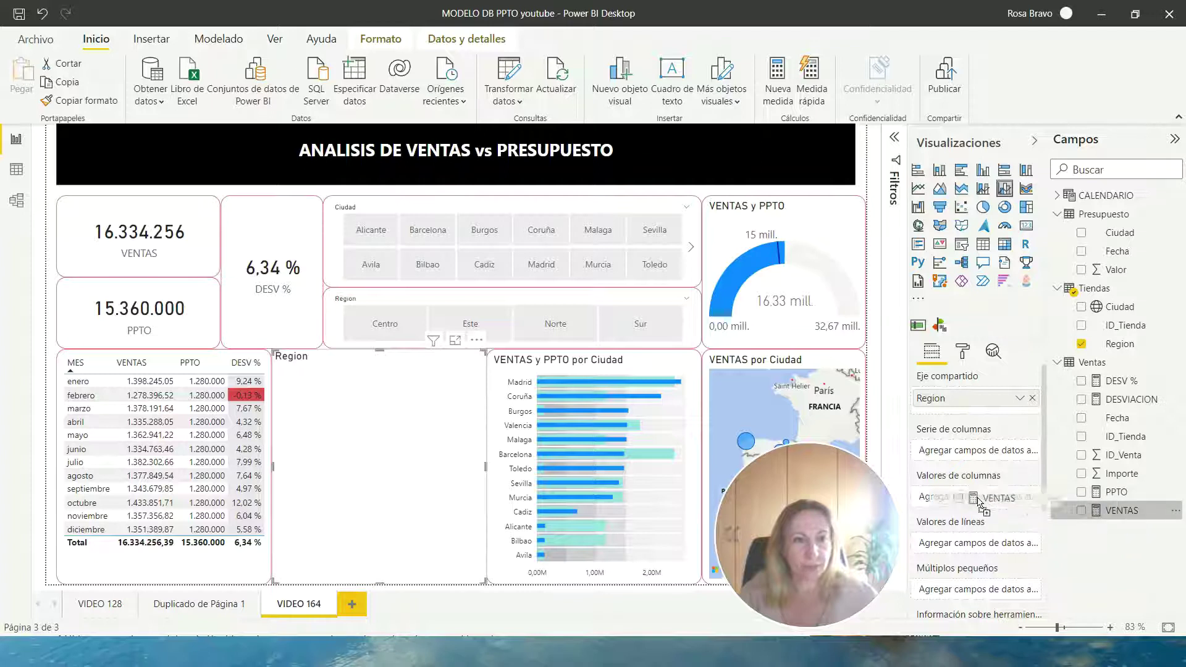
left_click_drag(1103, 517, 964, 497)
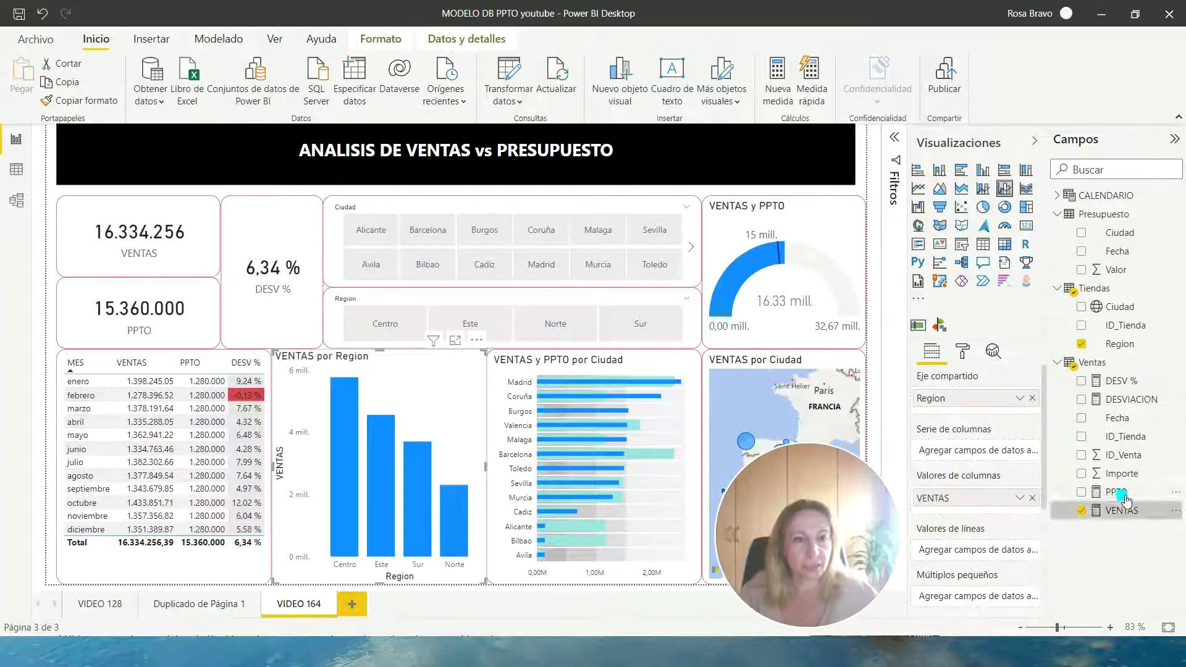
mouse_move(1115, 492)
left_mouse_down()
mouse_move(992, 571)
mouse_move(982, 555)
left_mouse_up()
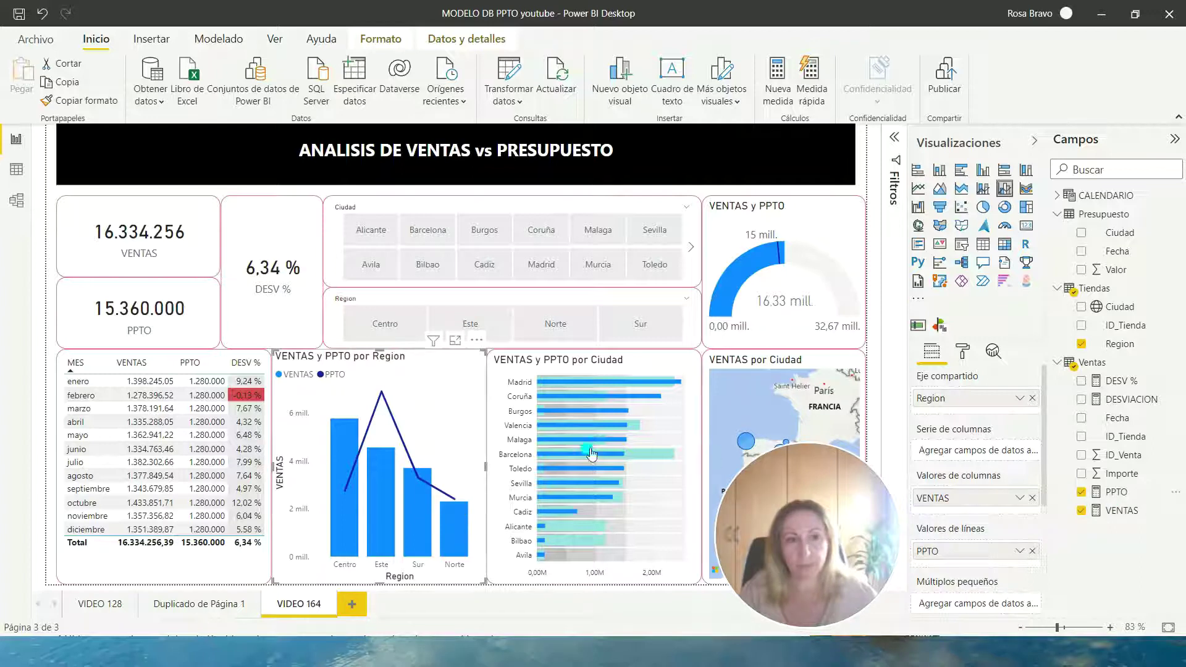
Step: In the chart's Shapes settings, make the PPTO line stroke width 1 and Dashed
left_click(962, 352)
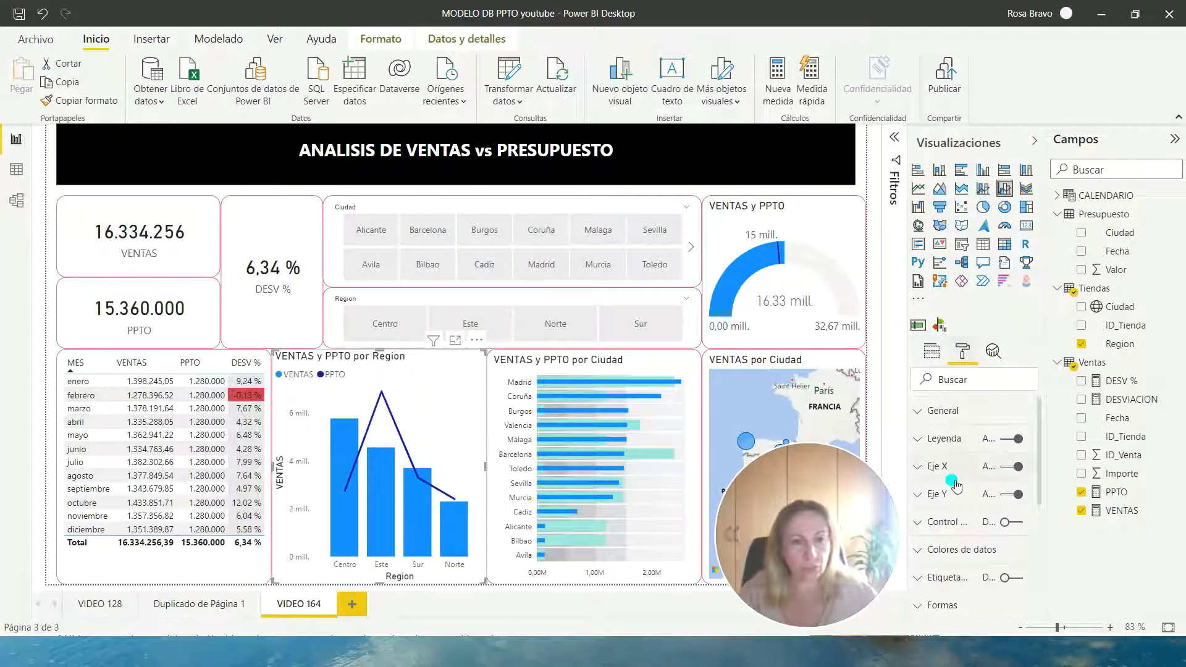
left_click(922, 477)
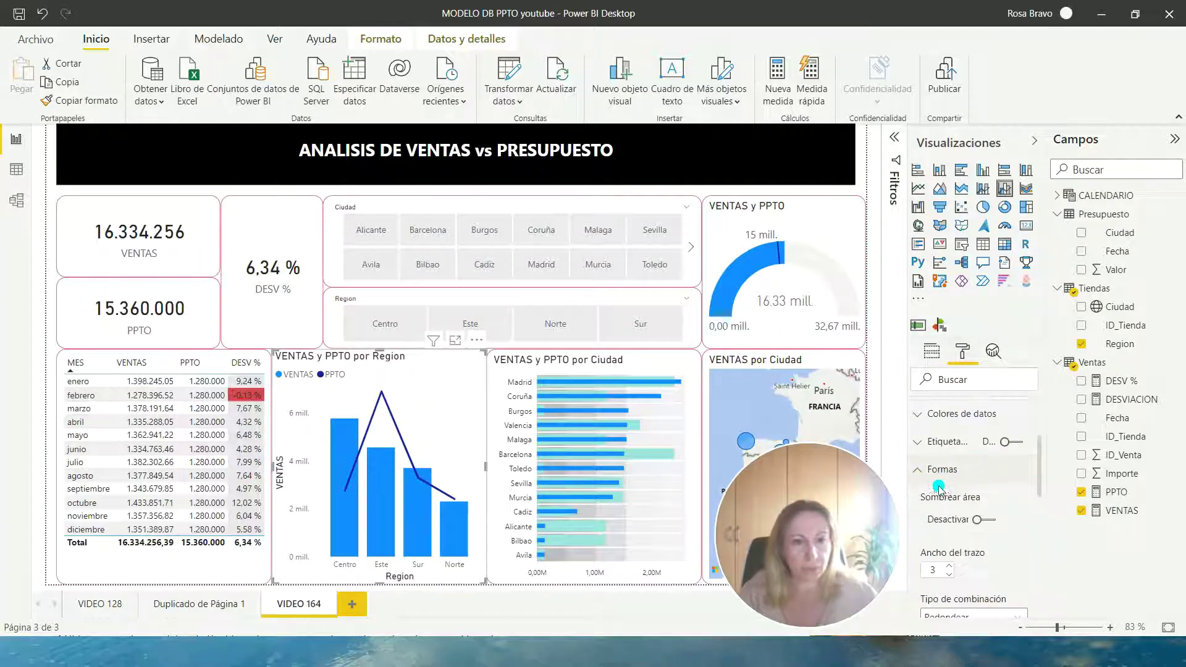
scroll(955, 556, "down", 1)
left_click(948, 507)
left_click(949, 506)
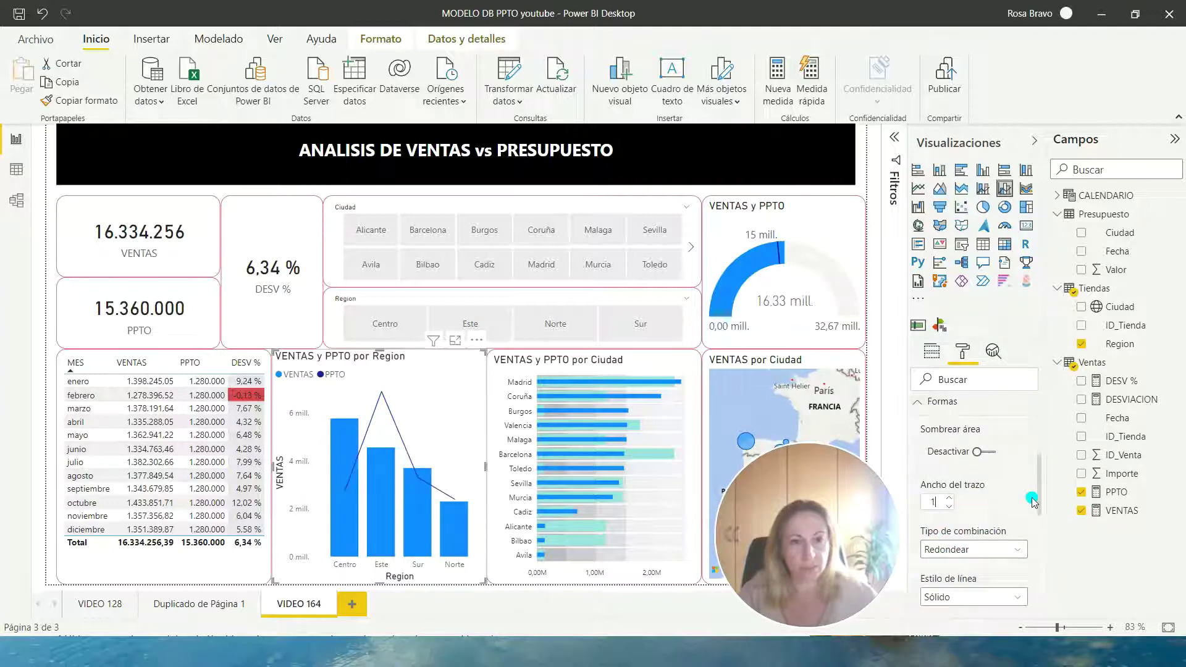
scroll(1028, 496, "down", 1)
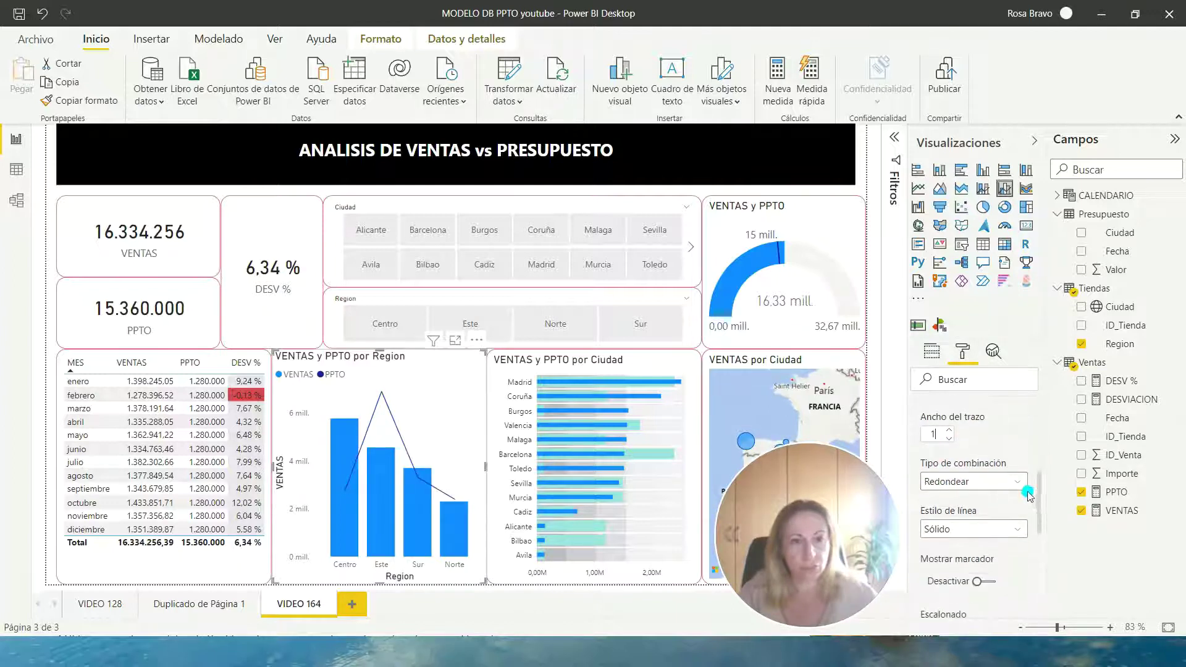
left_click(1022, 530)
left_click(1001, 570)
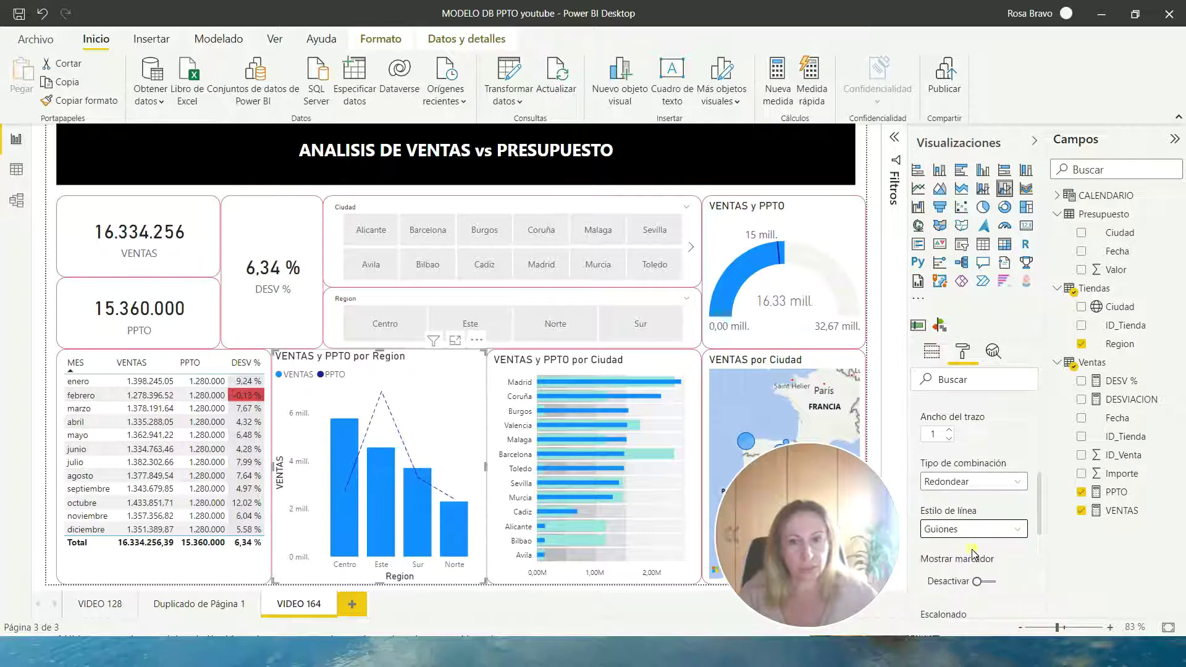
scroll(990, 501, "down", 2)
Step: Turn on PPTO markers with the '—' dash shape at size 15
left_click(979, 479)
left_click(952, 530)
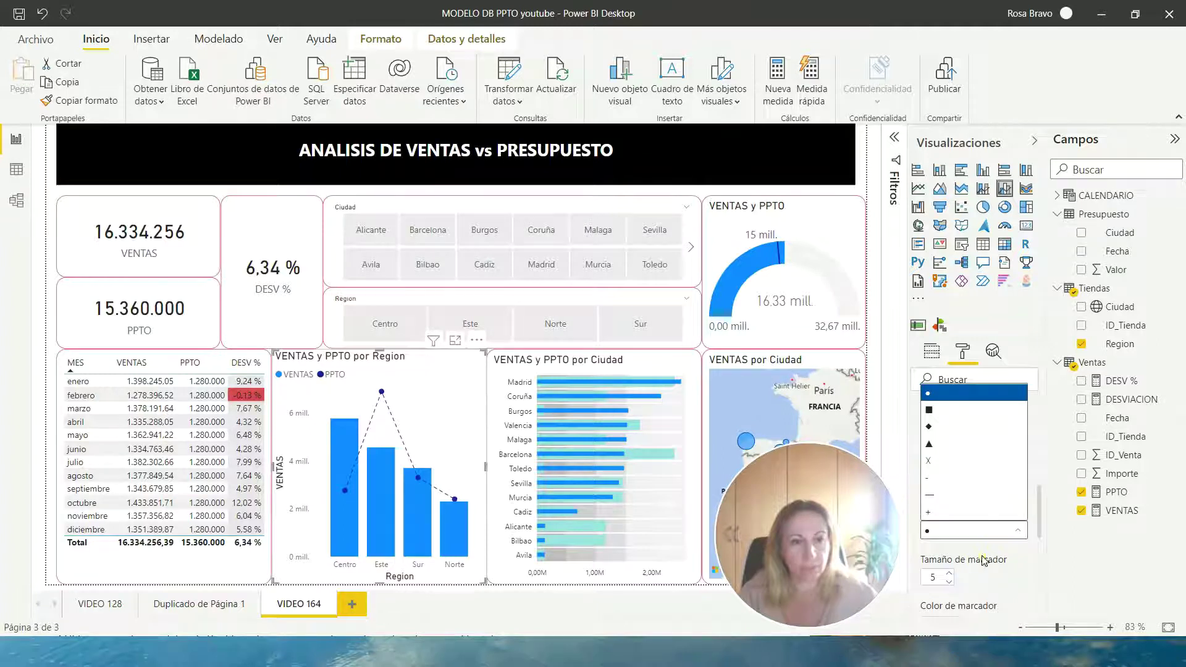
left_click(945, 497)
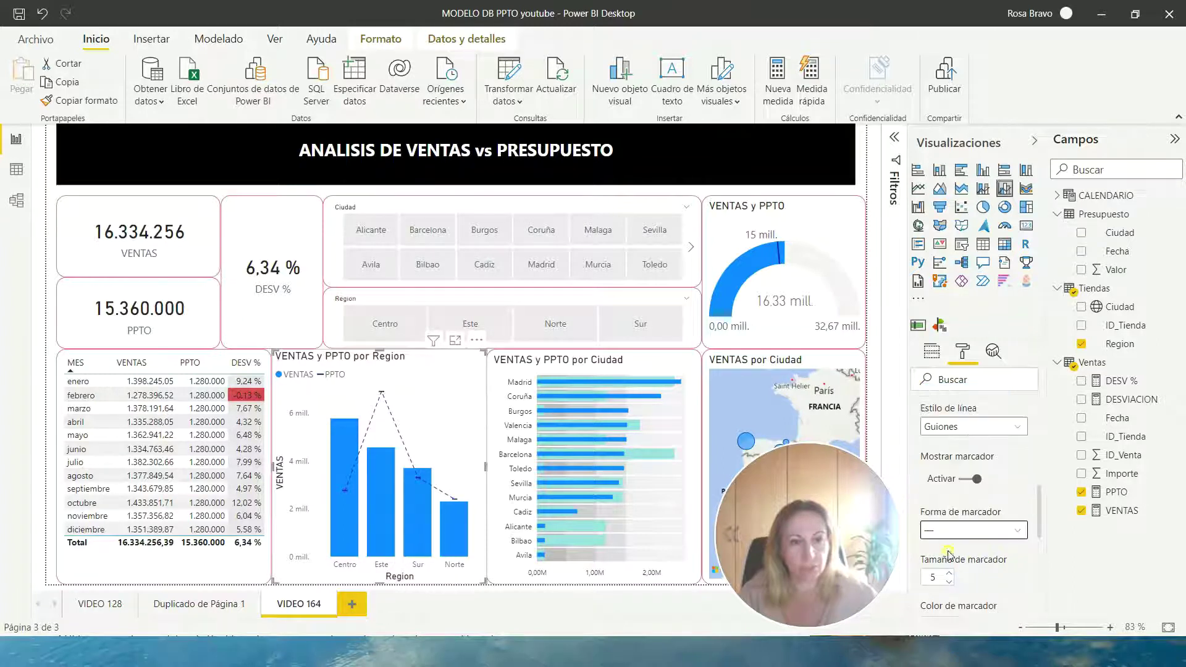
left_click(929, 578)
type("15")
scroll(988, 556, "down", 2)
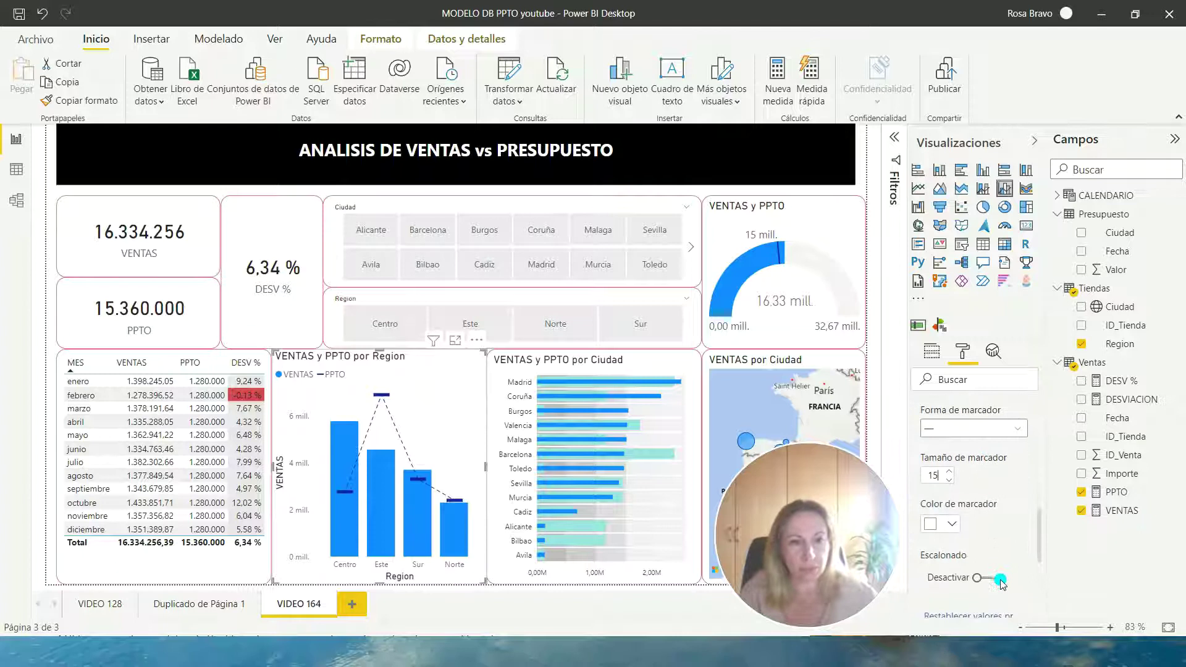
scroll(989, 543, "down", 1)
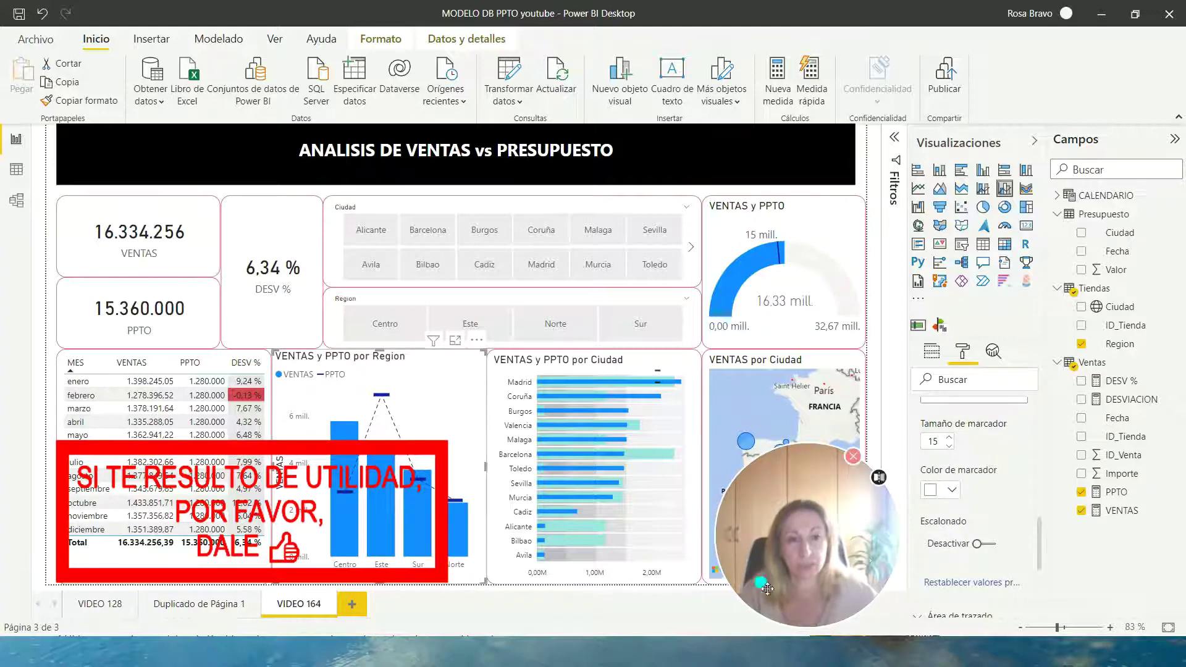
Step: Switch on the Stepped option for the PPTO line
left_click(995, 544)
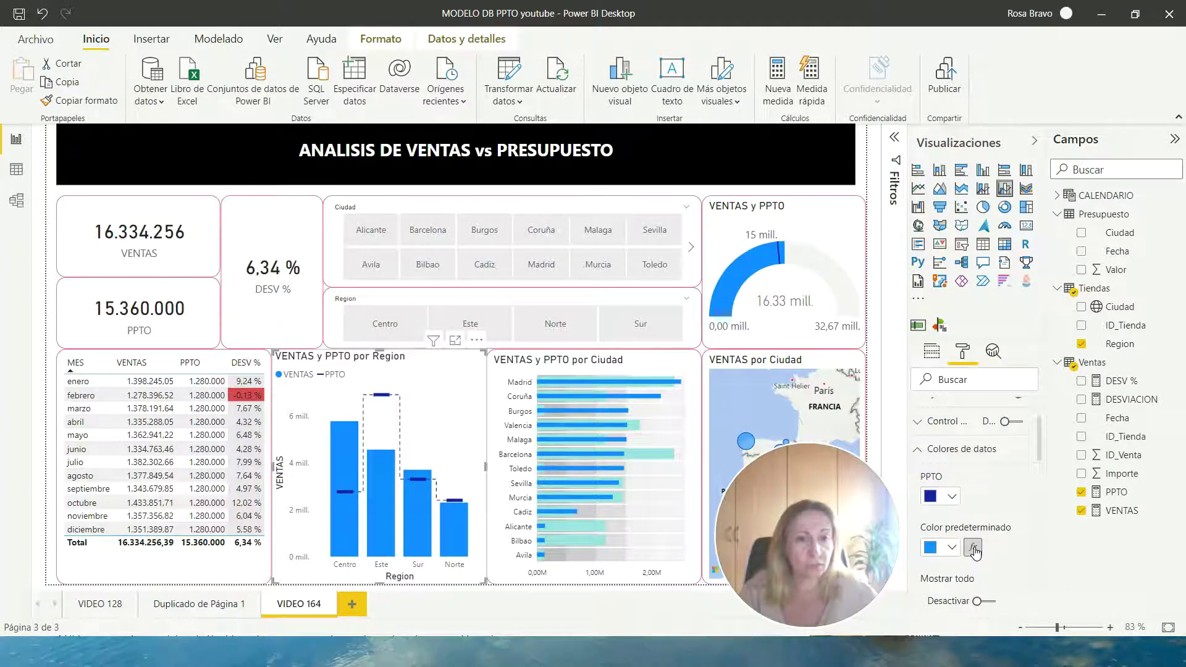
Step: Set the columns' data colours to rules-based formatting on the Ventas DESV % field
left_click(973, 550)
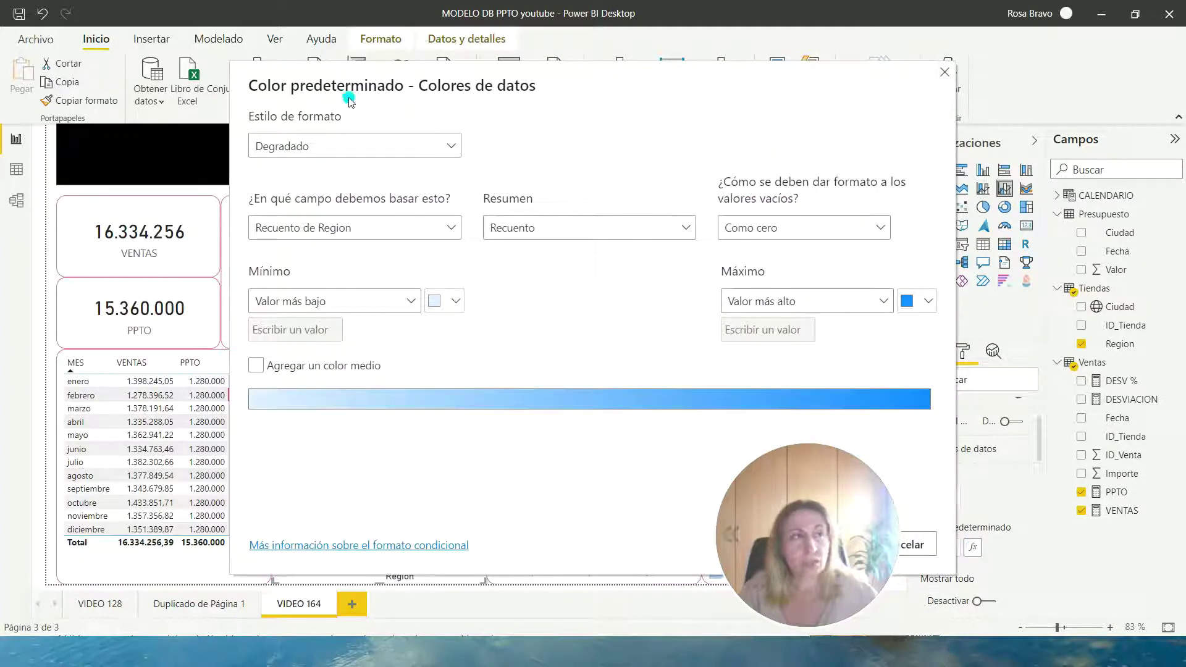
left_click(457, 146)
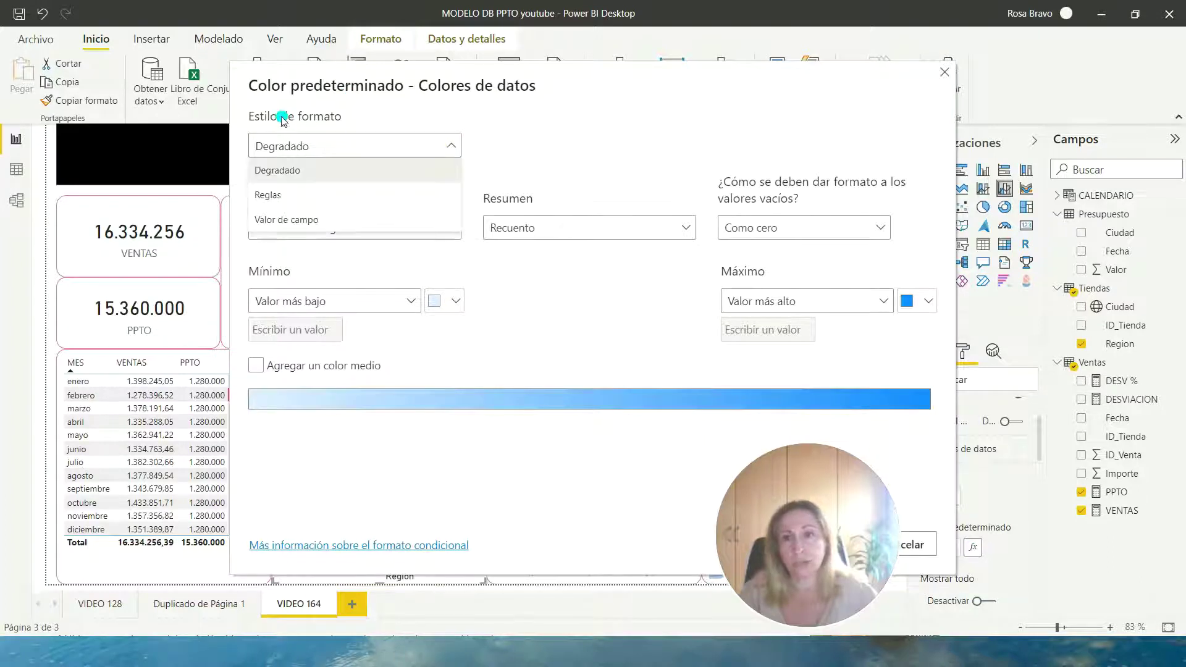
left_click(272, 195)
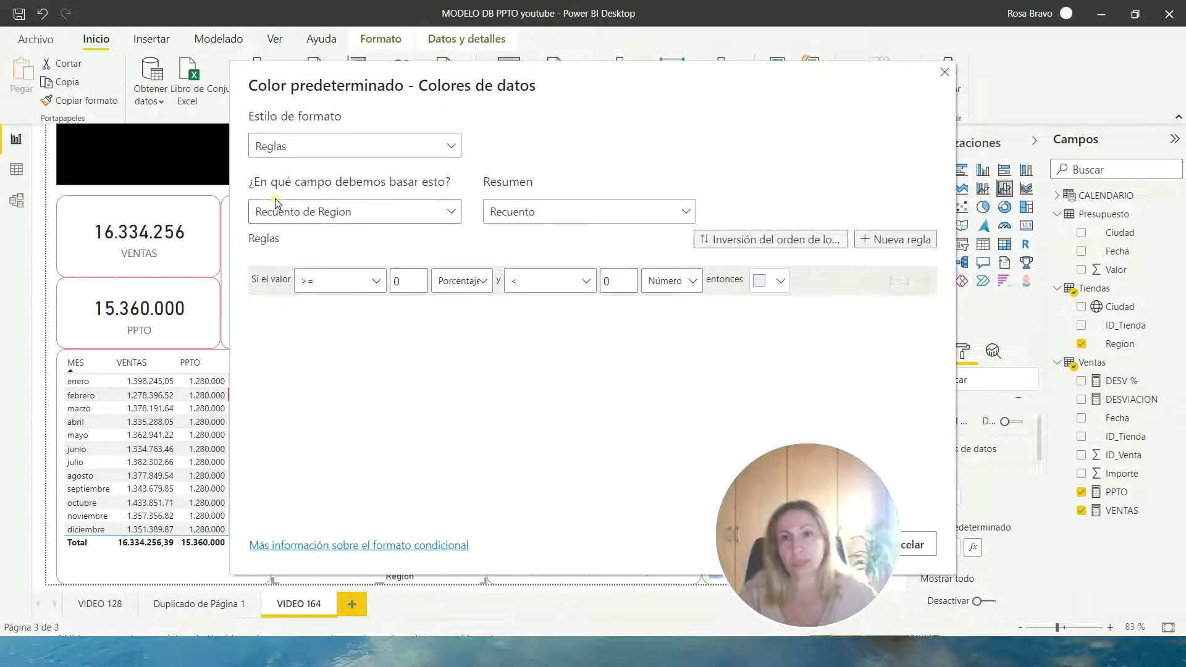
left_click(445, 210)
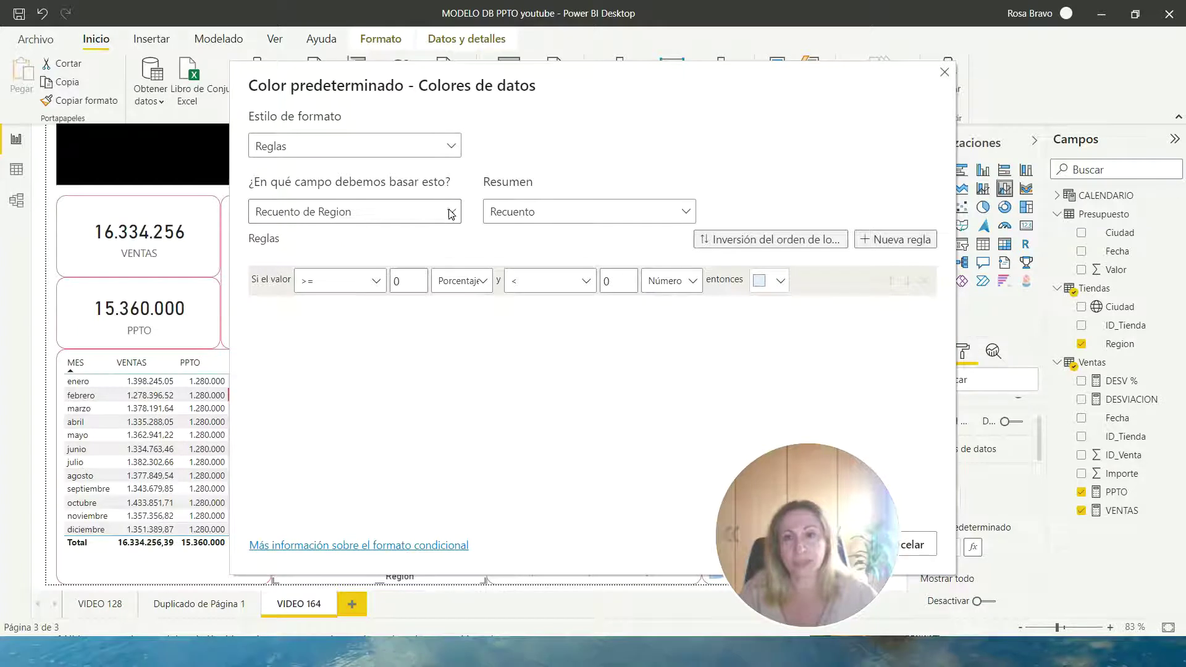
left_click(267, 328)
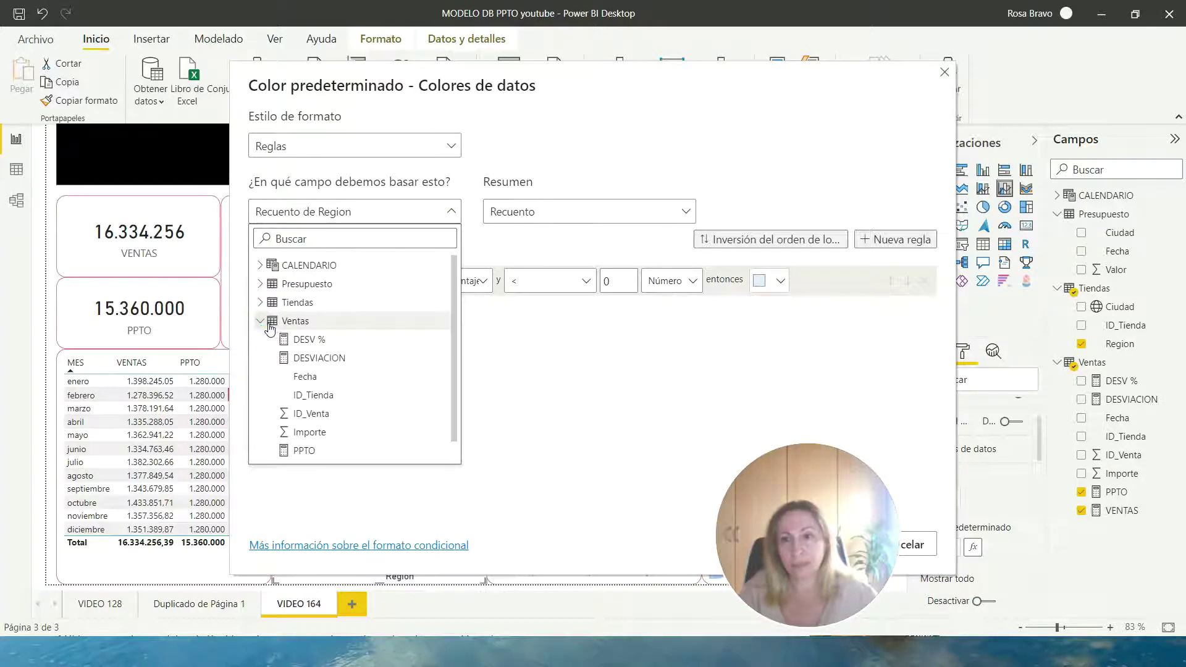
left_click(313, 342)
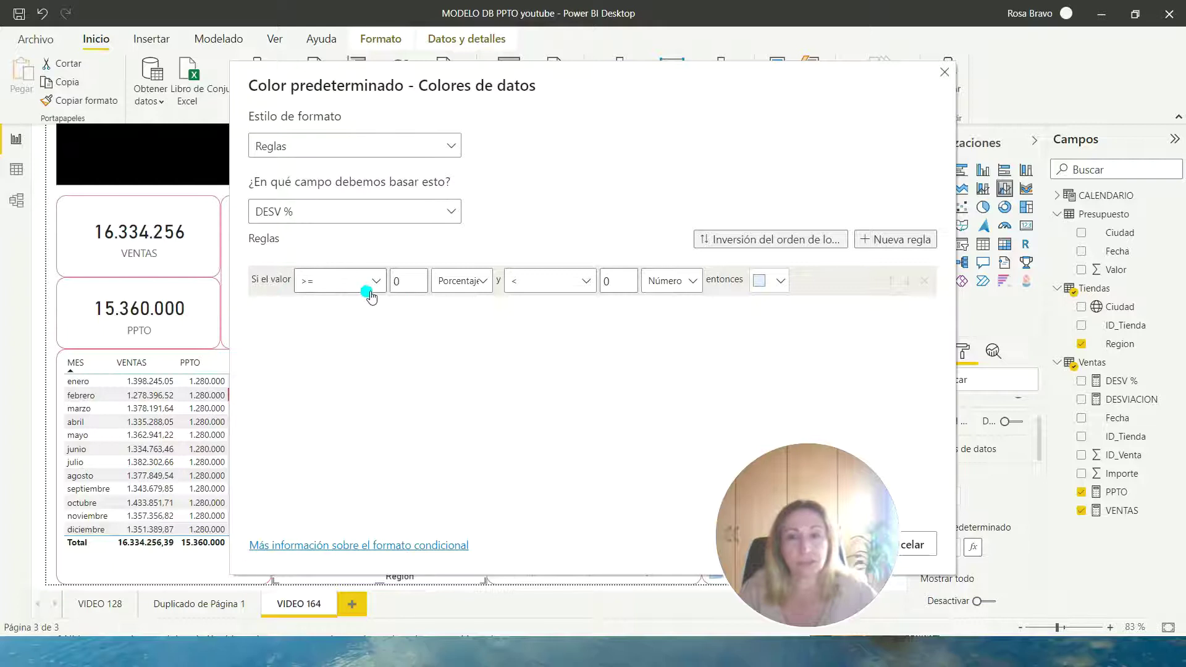
Step: Define the first rule as a number lower bound up to <= 100 percent
left_click(479, 285)
left_click(455, 307)
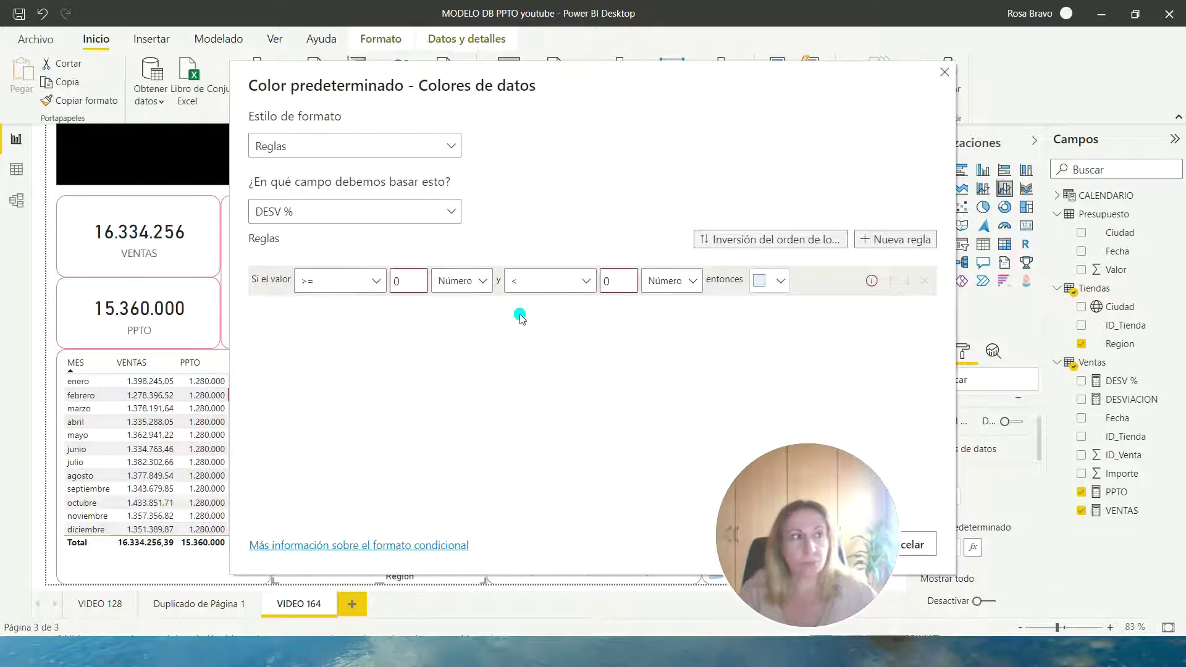
left_click(586, 281)
left_click(562, 324)
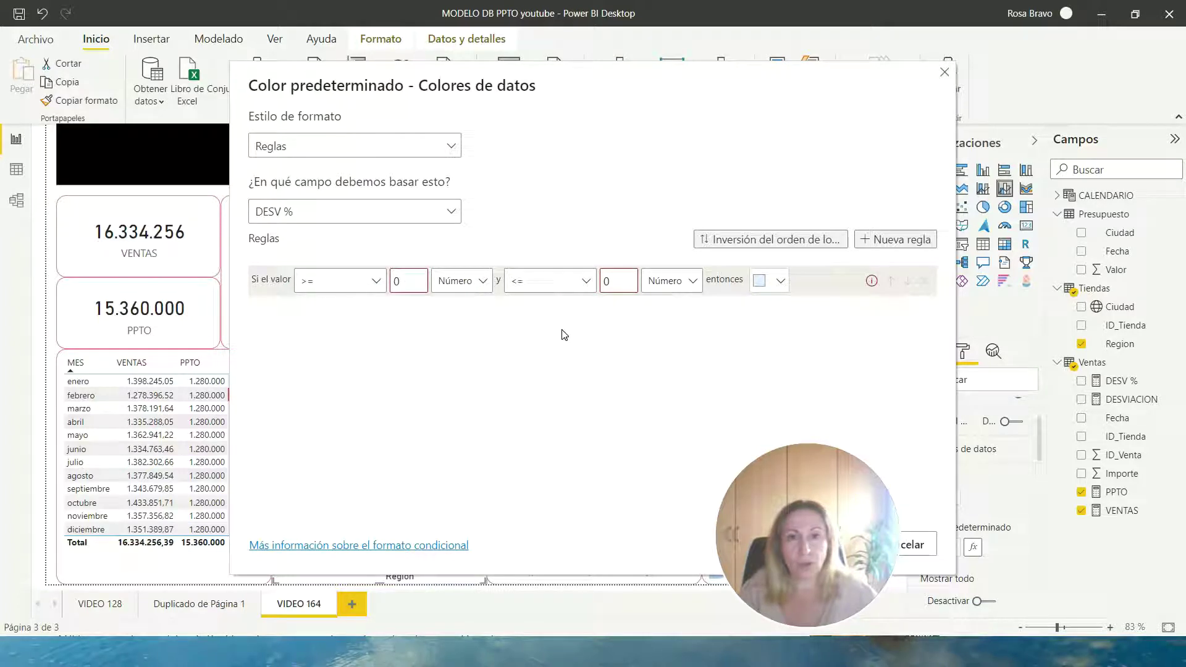
left_click(610, 281)
type("100")
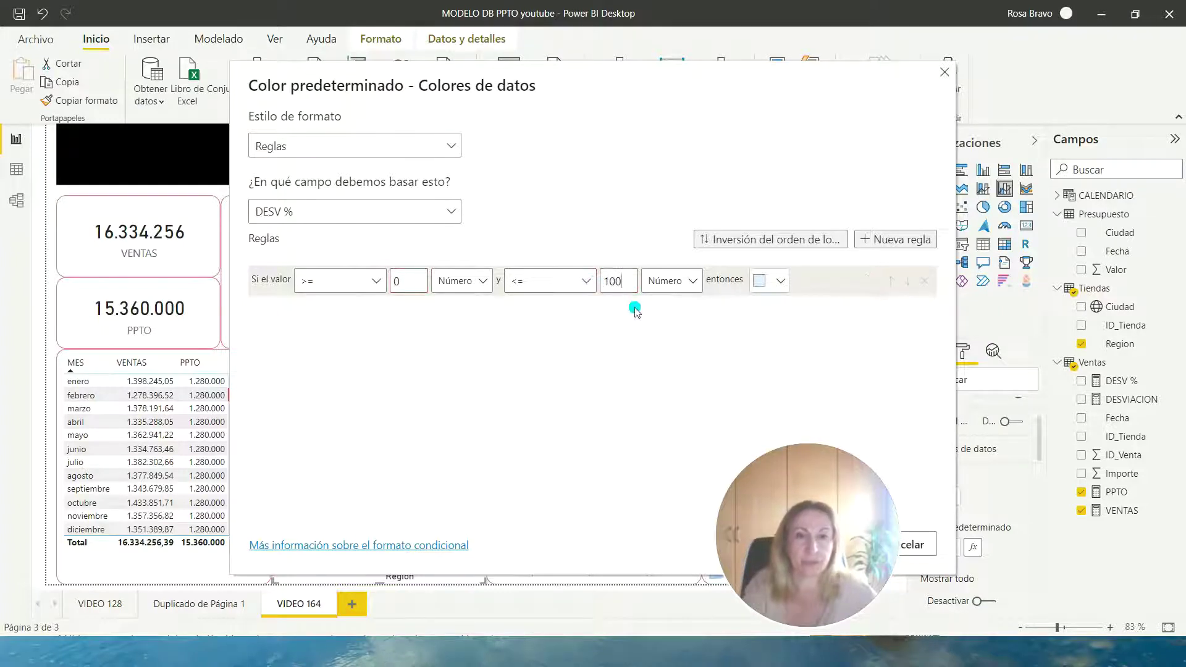
left_click(695, 285)
left_click(680, 332)
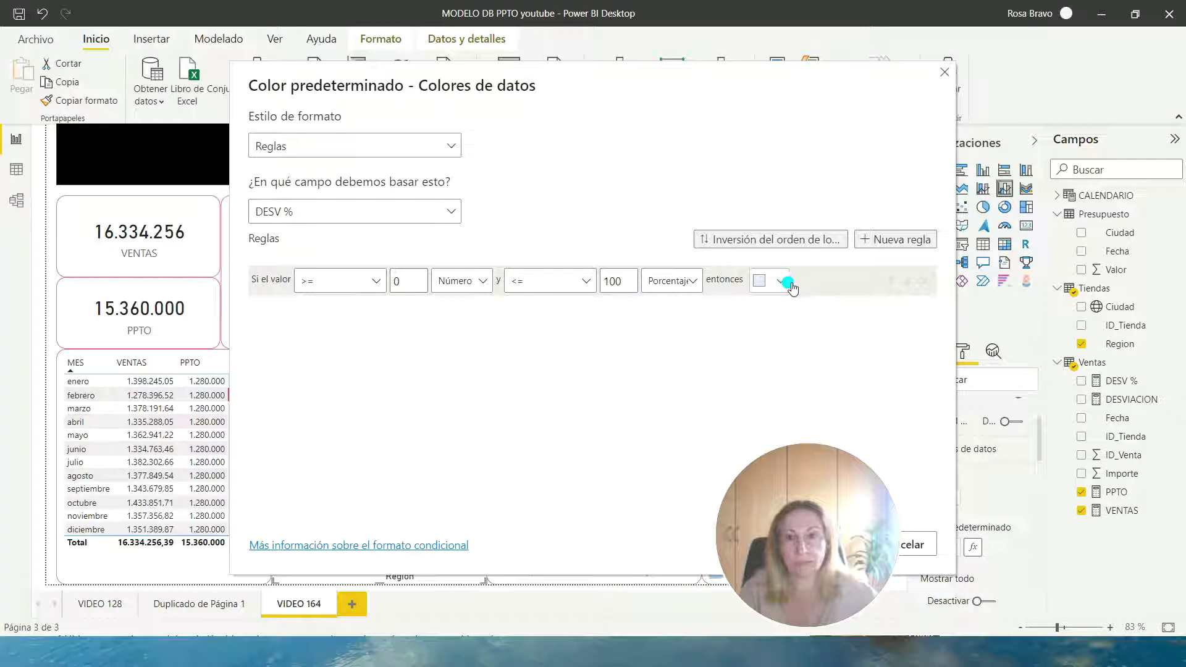
Step: Colour the first rule green with the custom colour picker and add a second rule
left_click(791, 285)
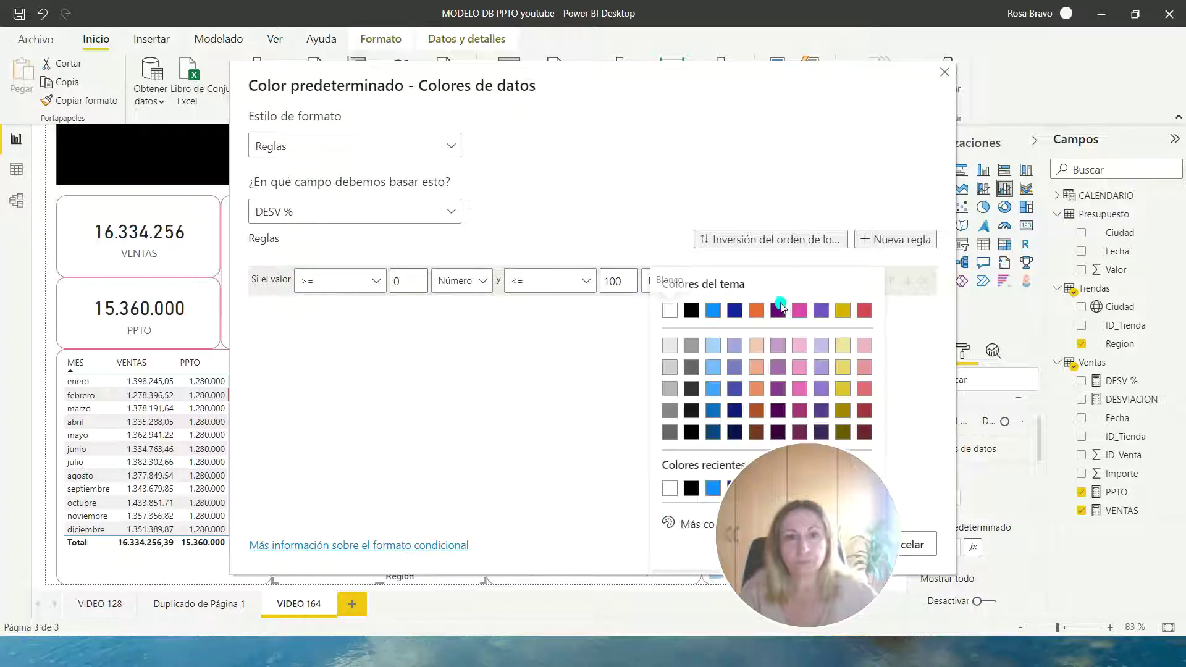
left_click(672, 523)
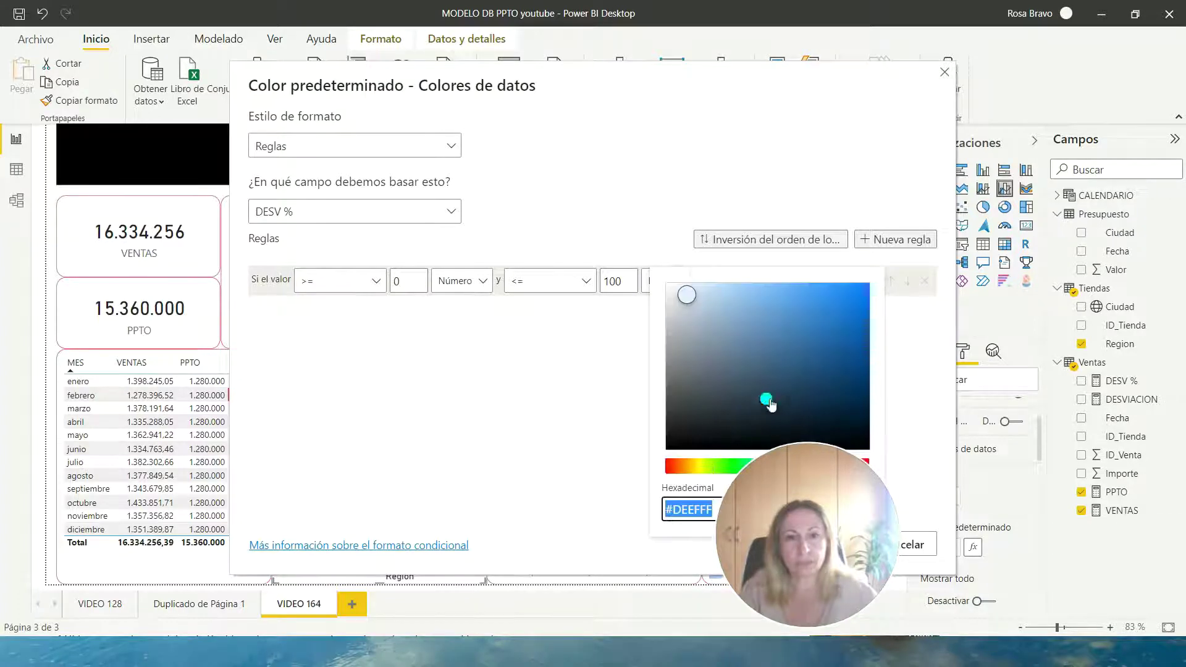
left_click(724, 467)
left_click(855, 332)
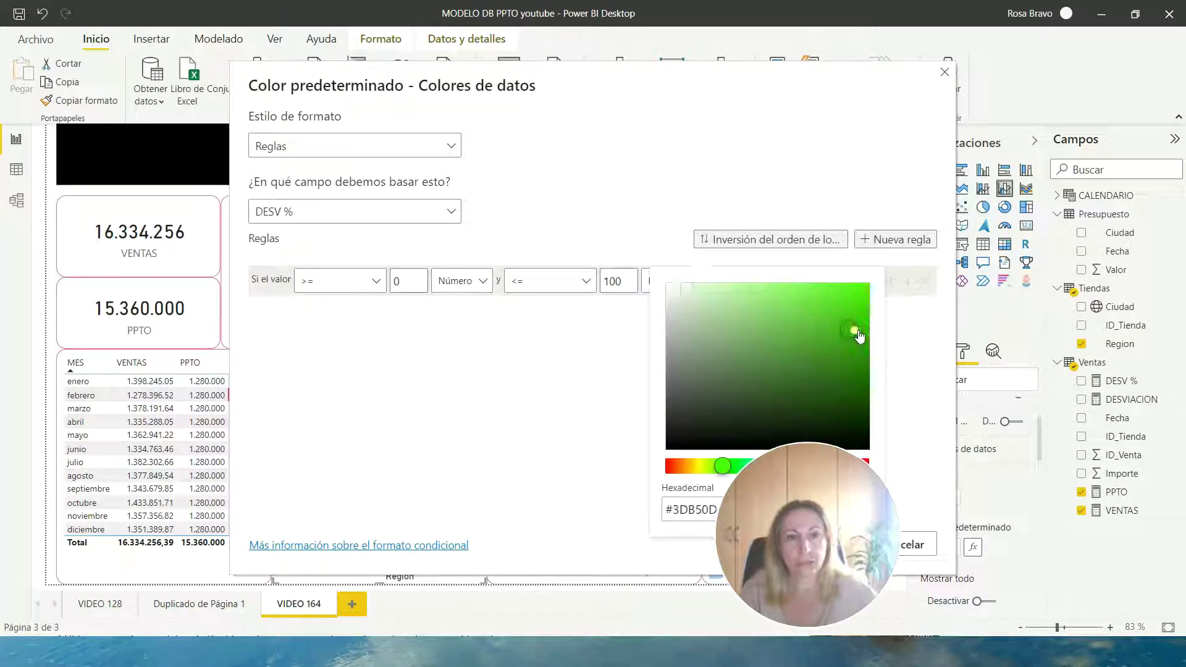
left_click(915, 439)
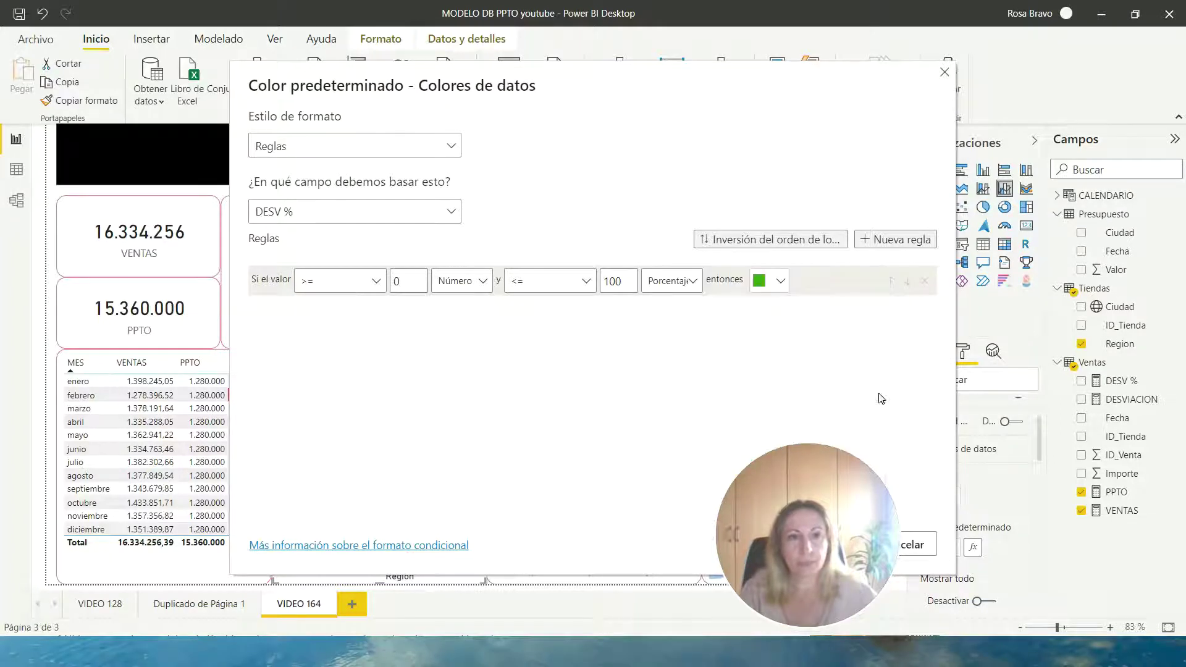
left_click(886, 238)
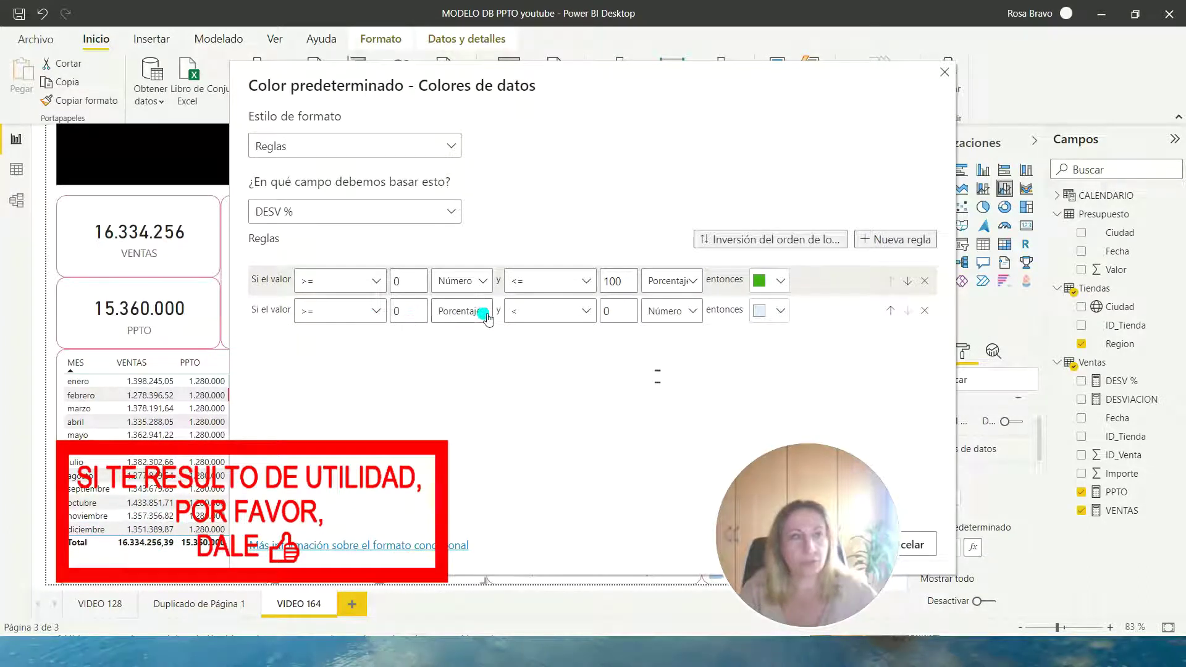
Step: Make the second rule <= 0 in red, apply the rules, then add a blank report page
left_click(585, 315)
left_click(543, 362)
left_click(614, 316)
type("0")
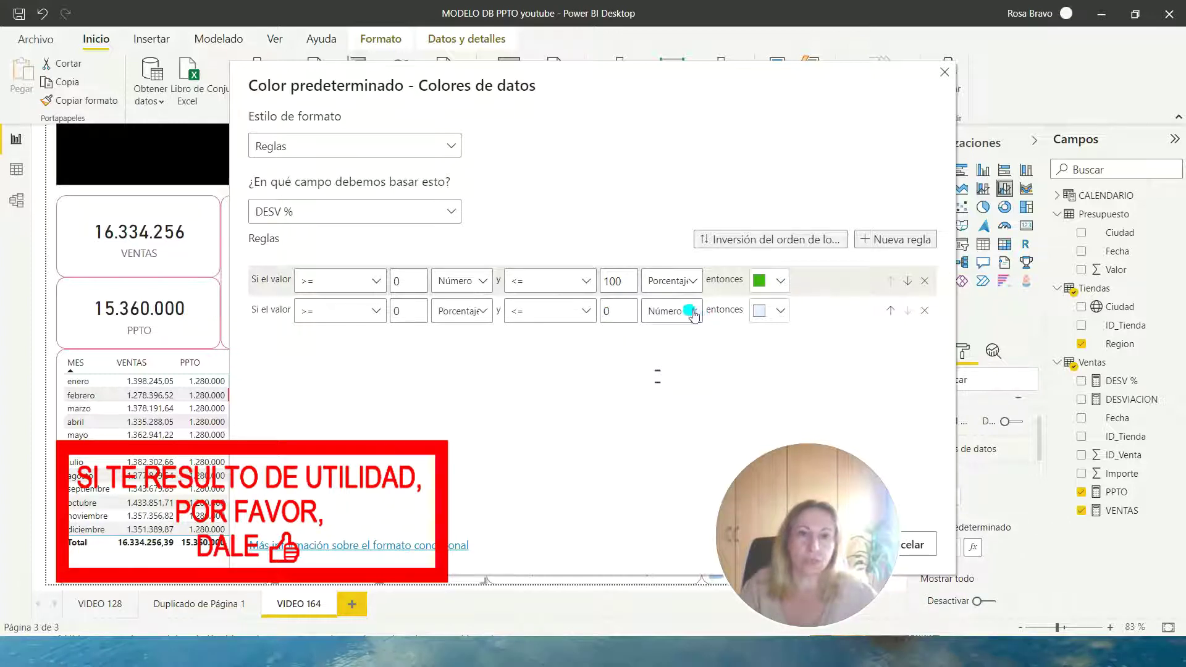
left_click(779, 314)
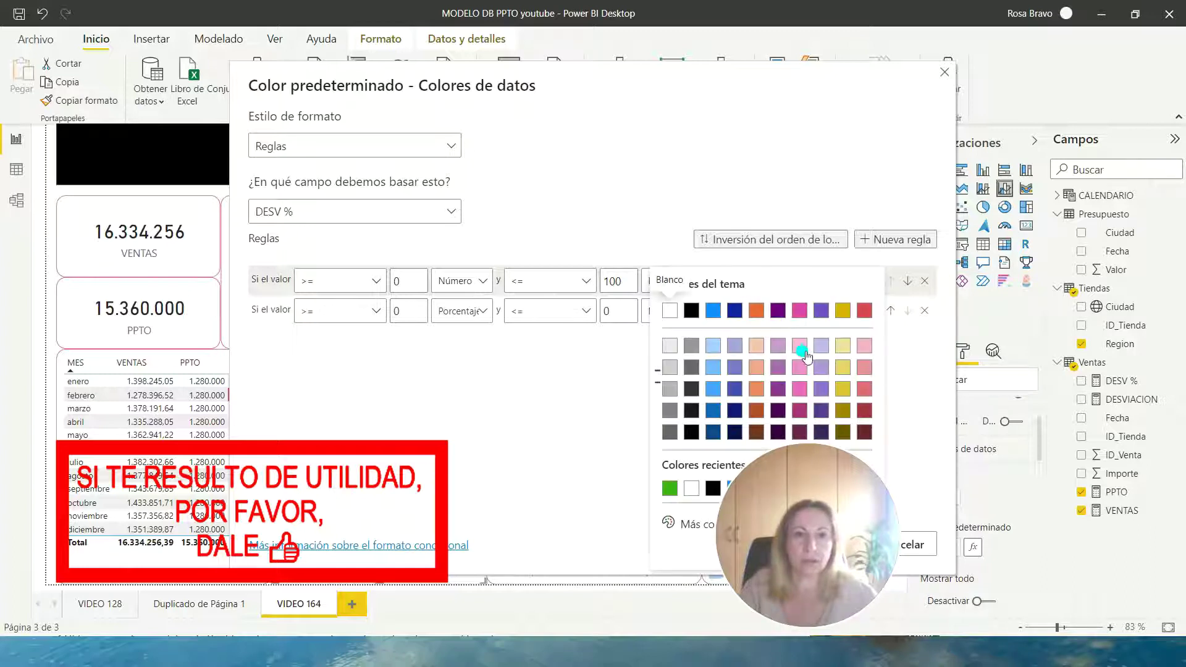
left_click(867, 315)
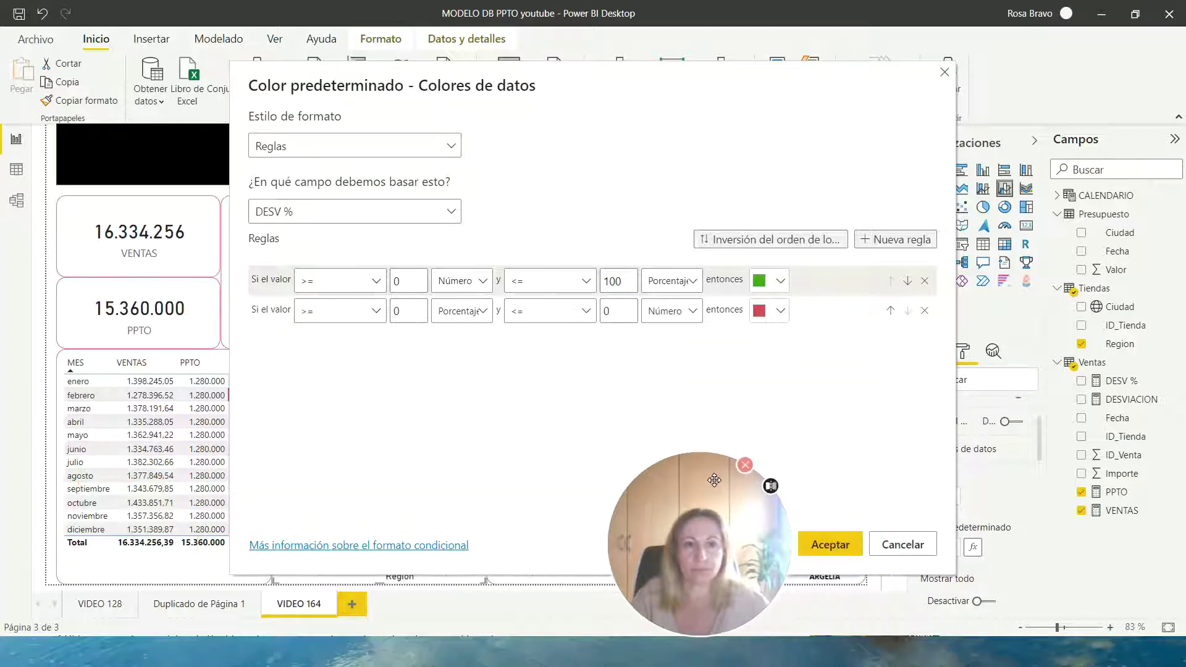
left_click(838, 545)
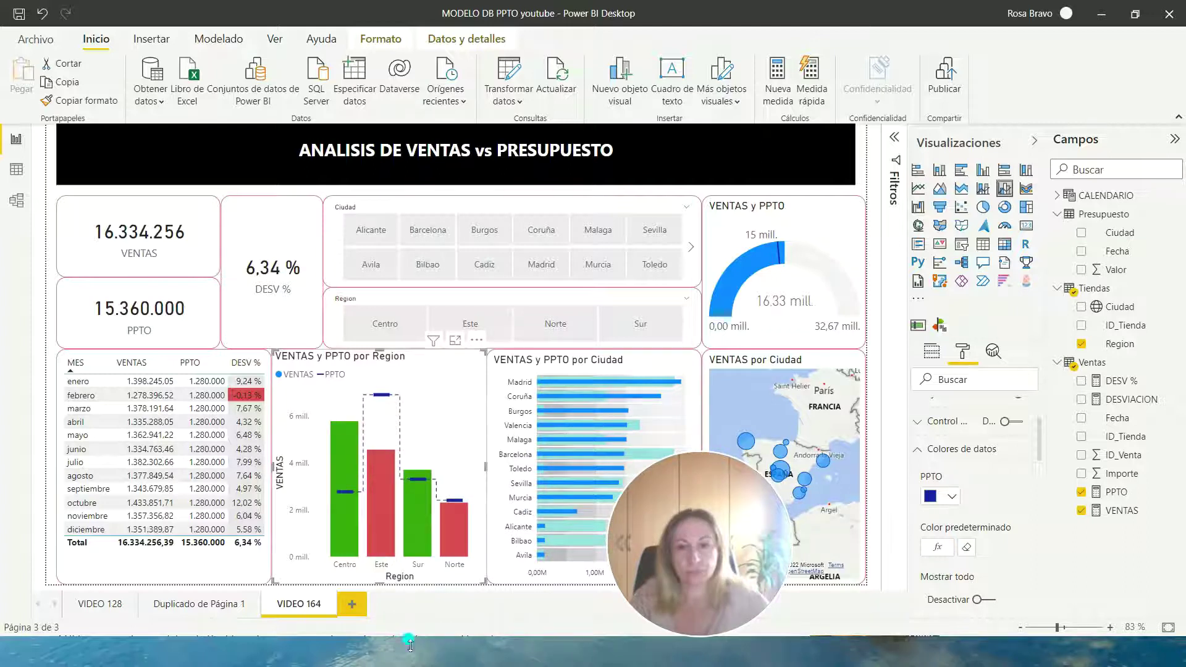
left_click(352, 606)
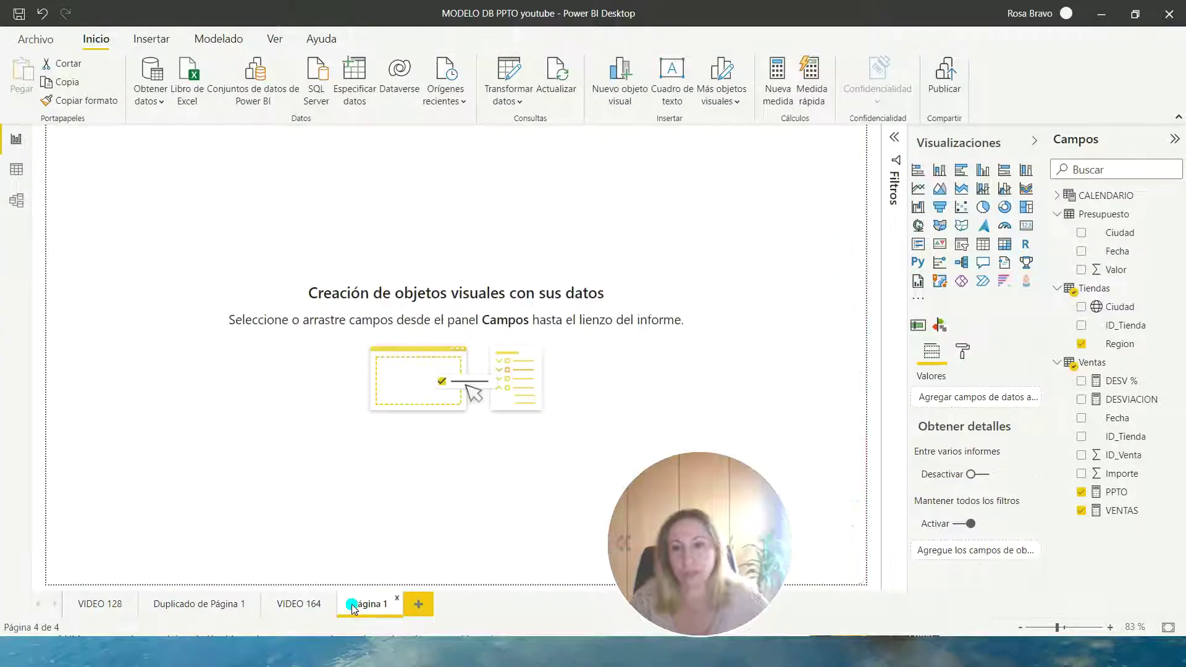
Step: Turn on Información sobre herramientas under Página 1's page information settings
left_click(963, 350)
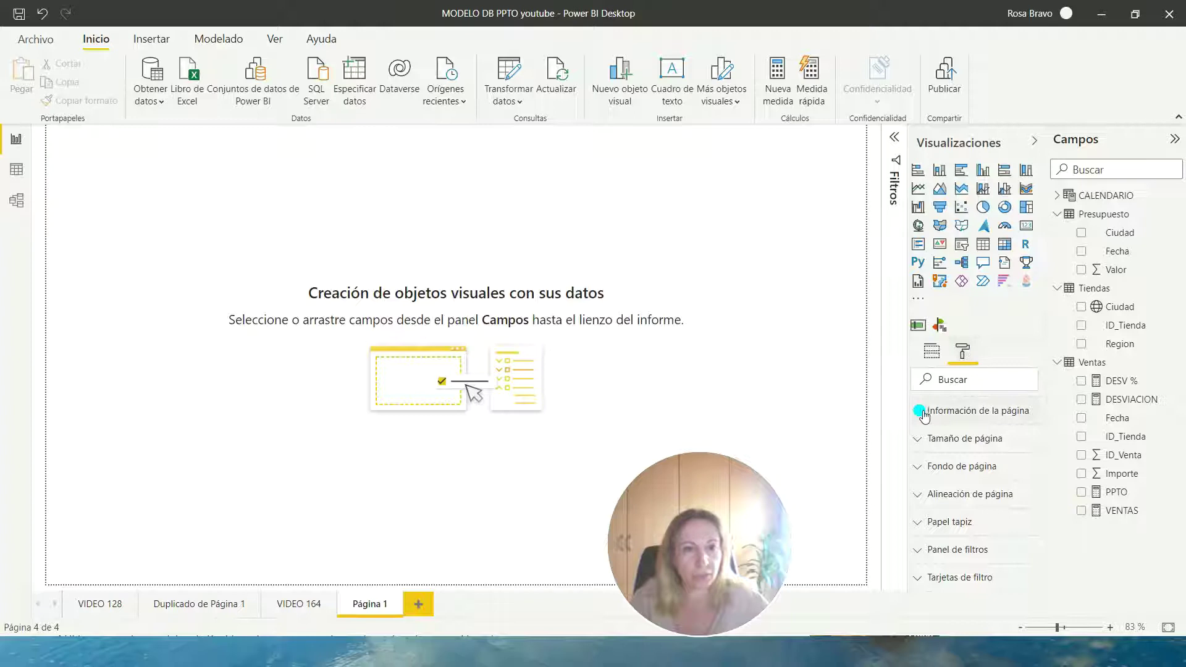
left_click(921, 412)
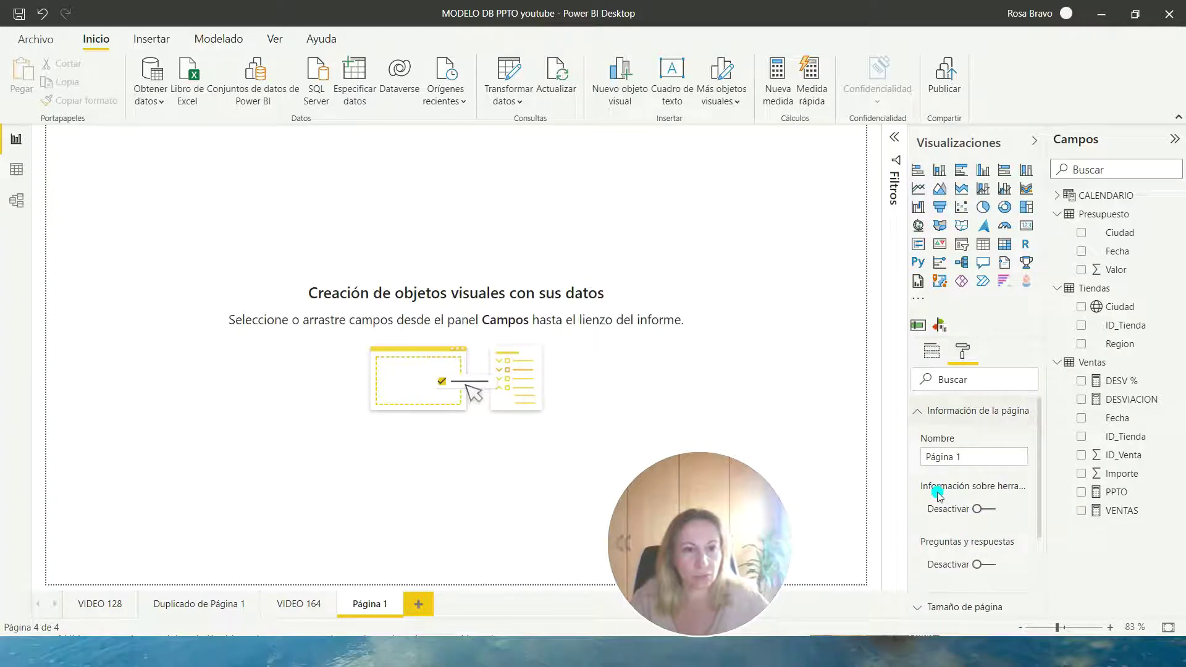
left_click(978, 510)
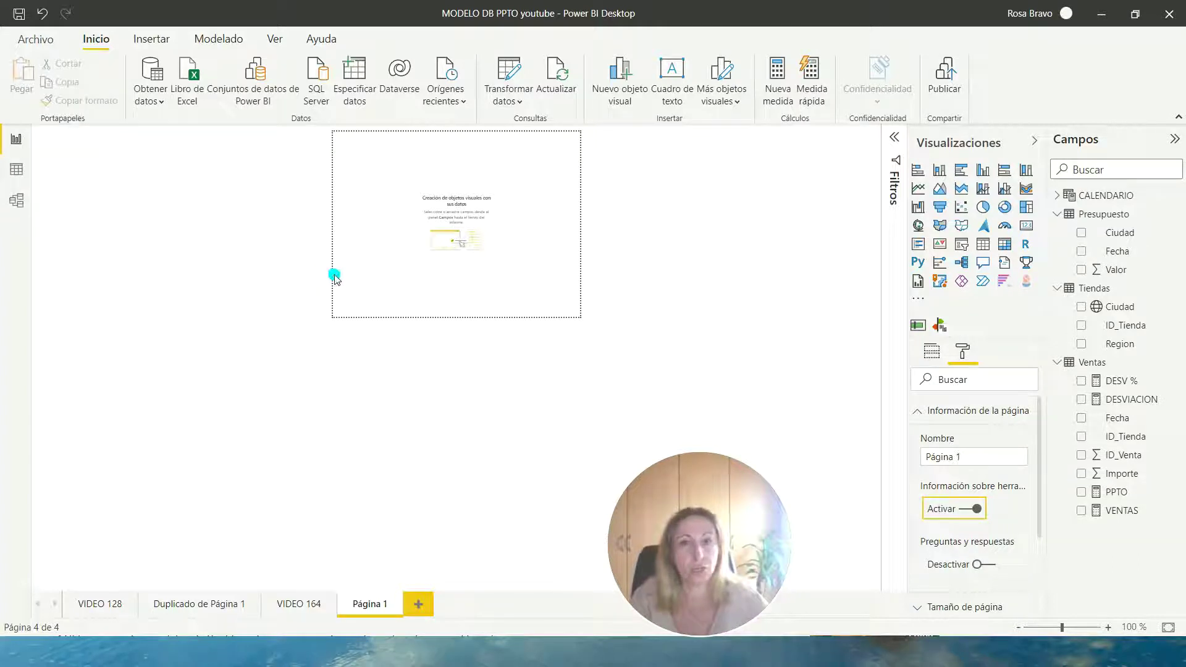
left_click(541, 182)
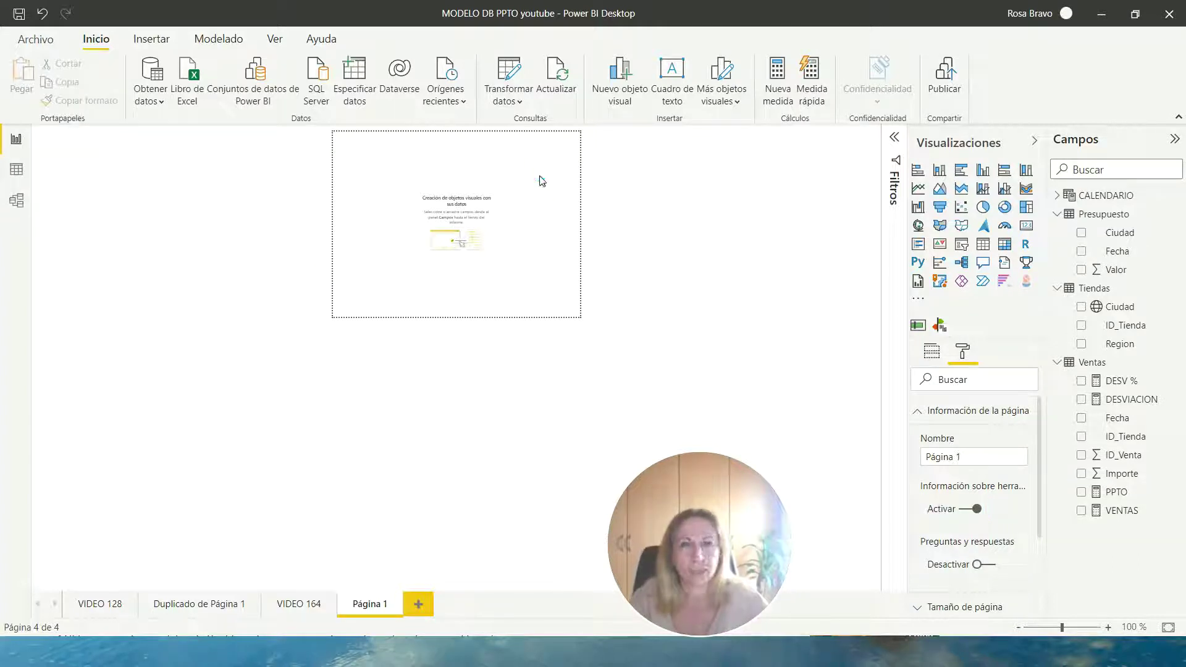
Step: Add a narrow Tarjeta card to the tooltip page showing the VENTAS measure
left_click(1027, 227)
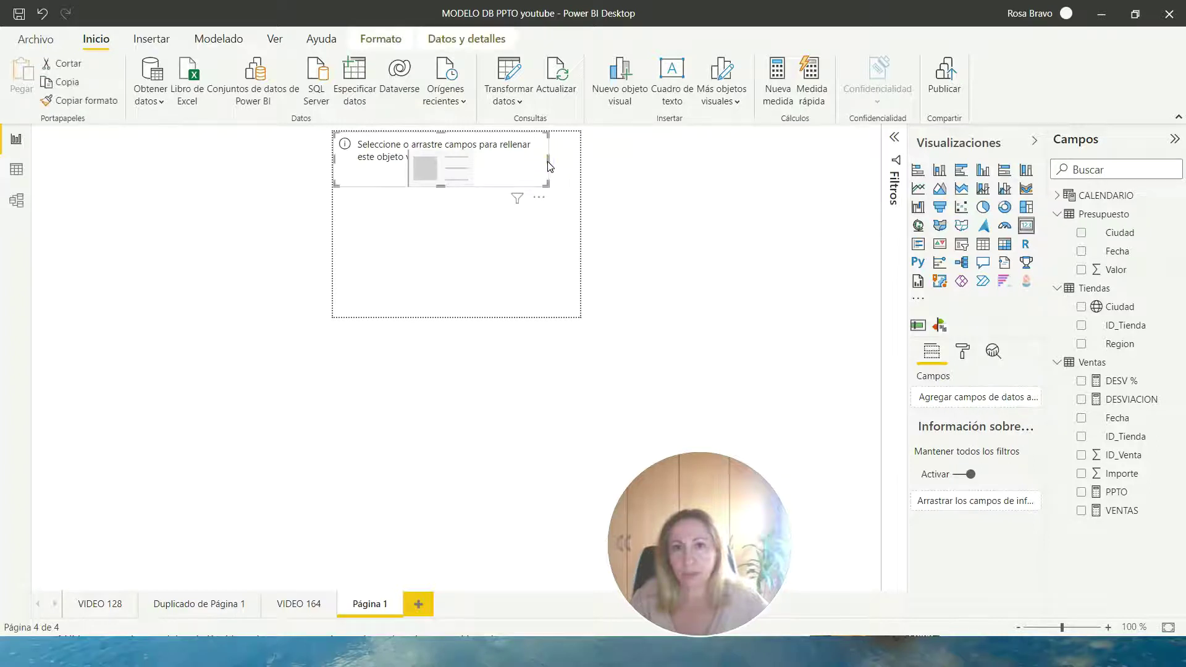
left_click_drag(549, 162, 463, 165)
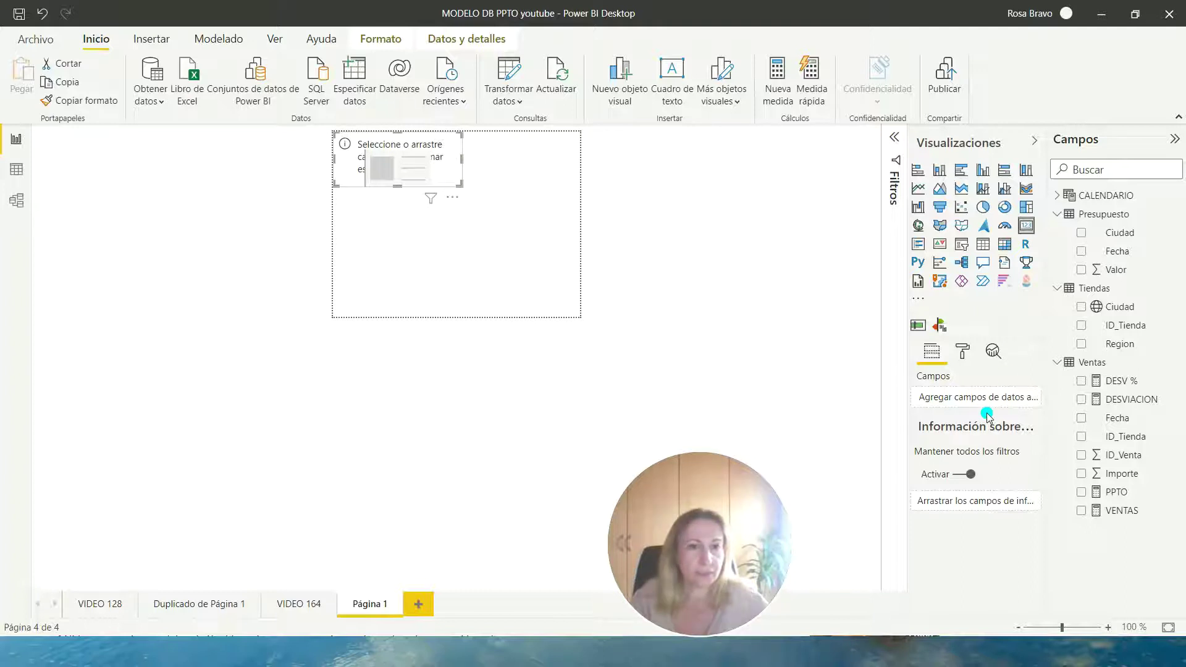
left_click(963, 352)
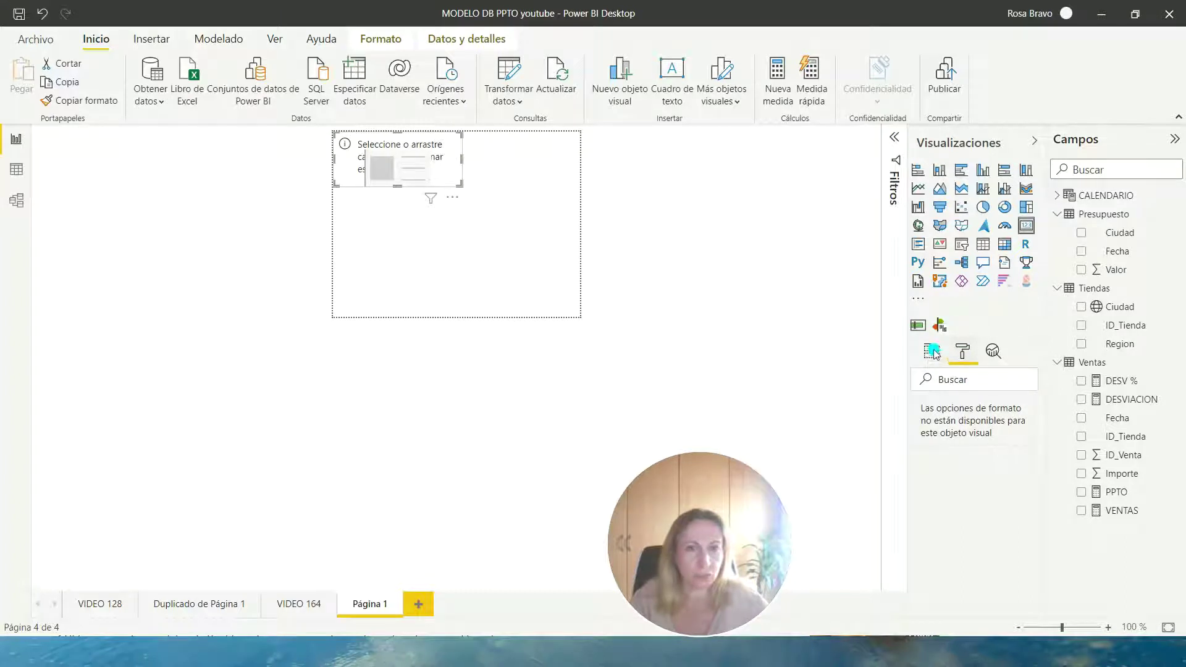
left_click_drag(1123, 516, 950, 377)
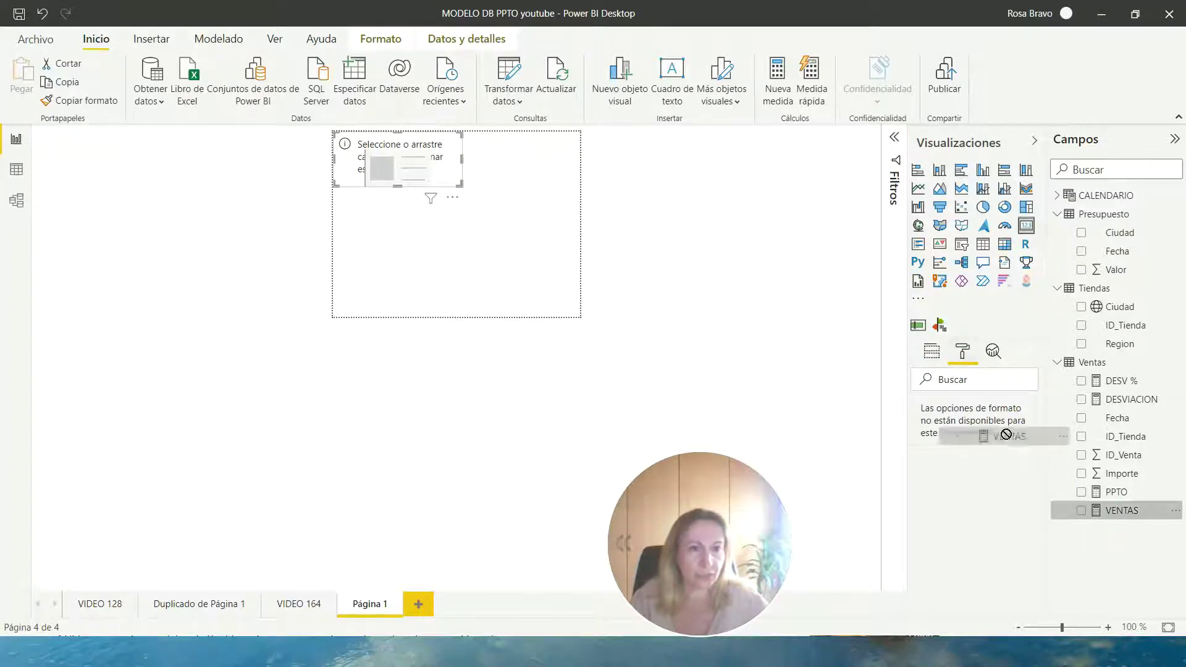
left_click(931, 352)
left_click_drag(1112, 511, 969, 377)
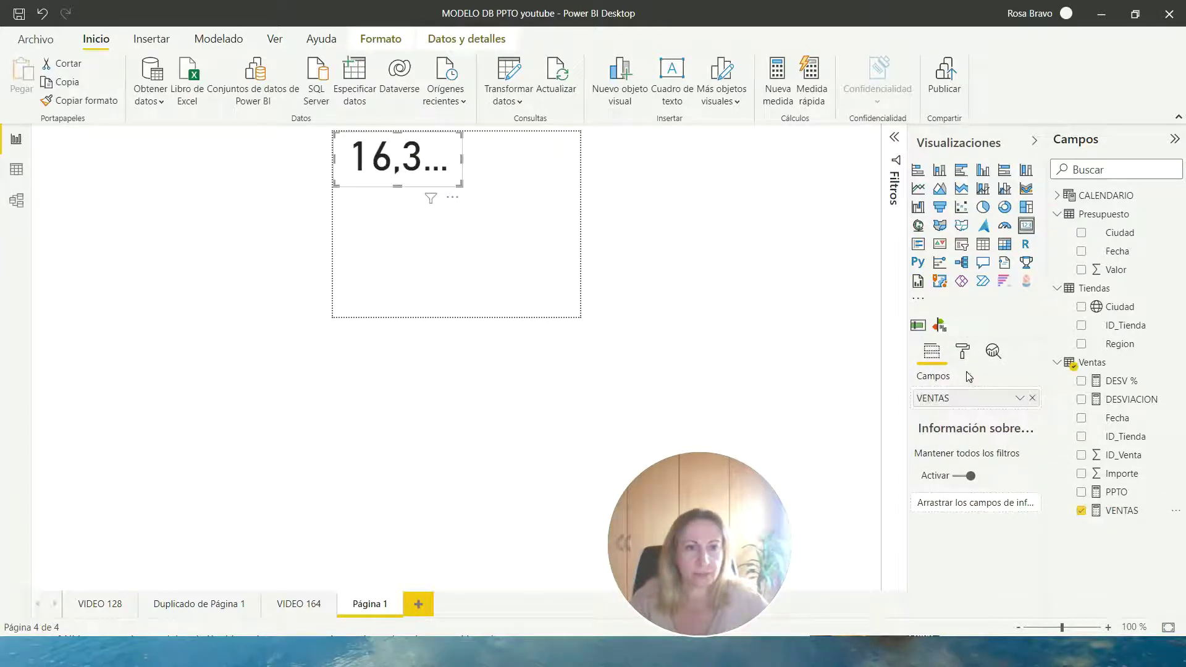
Step: Set the card's display units to Ninguno and its text size to 15 pt
left_click(964, 353)
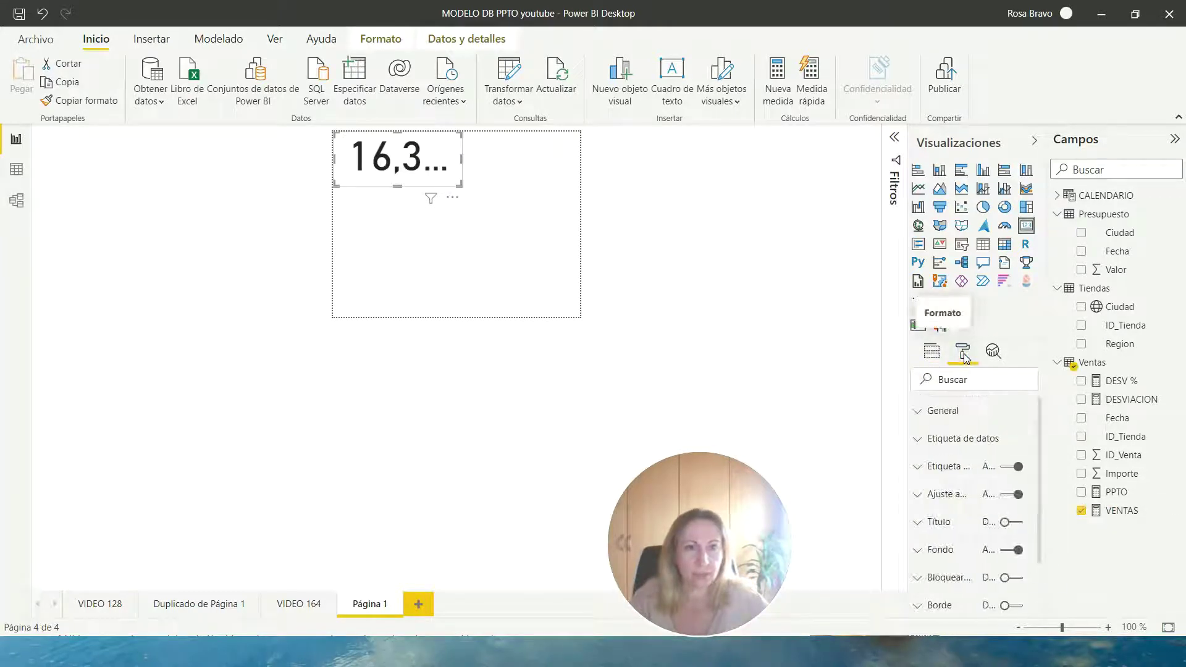
left_click(930, 440)
left_click(983, 535)
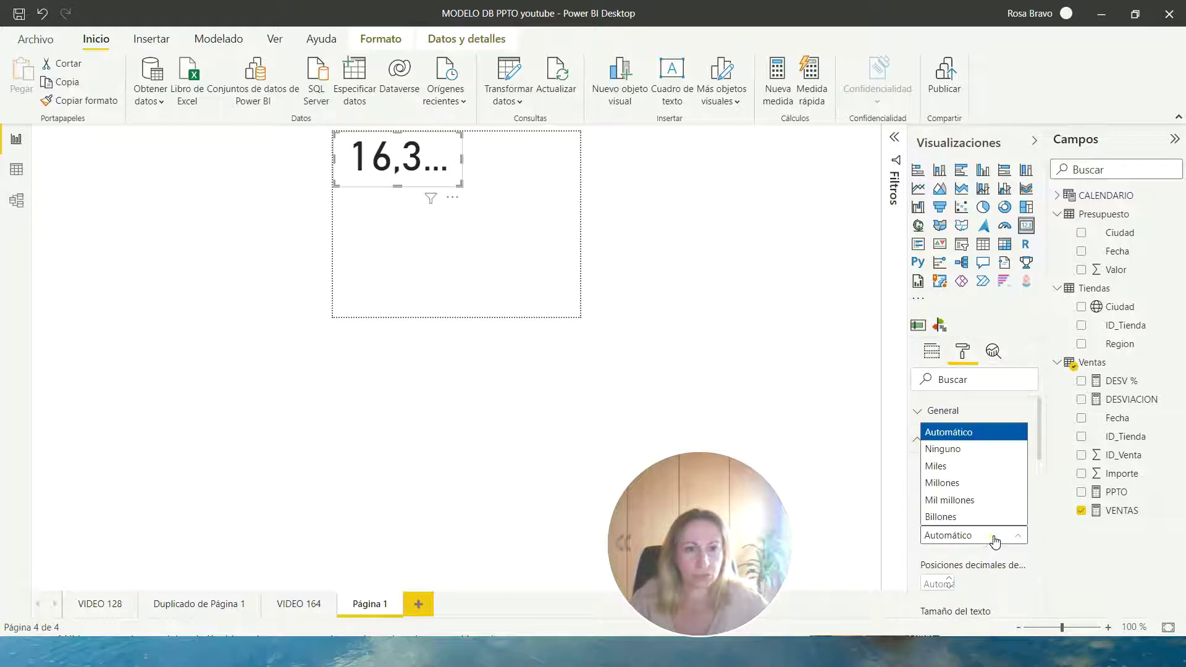
left_click(952, 450)
scroll(973, 565, "down", 2)
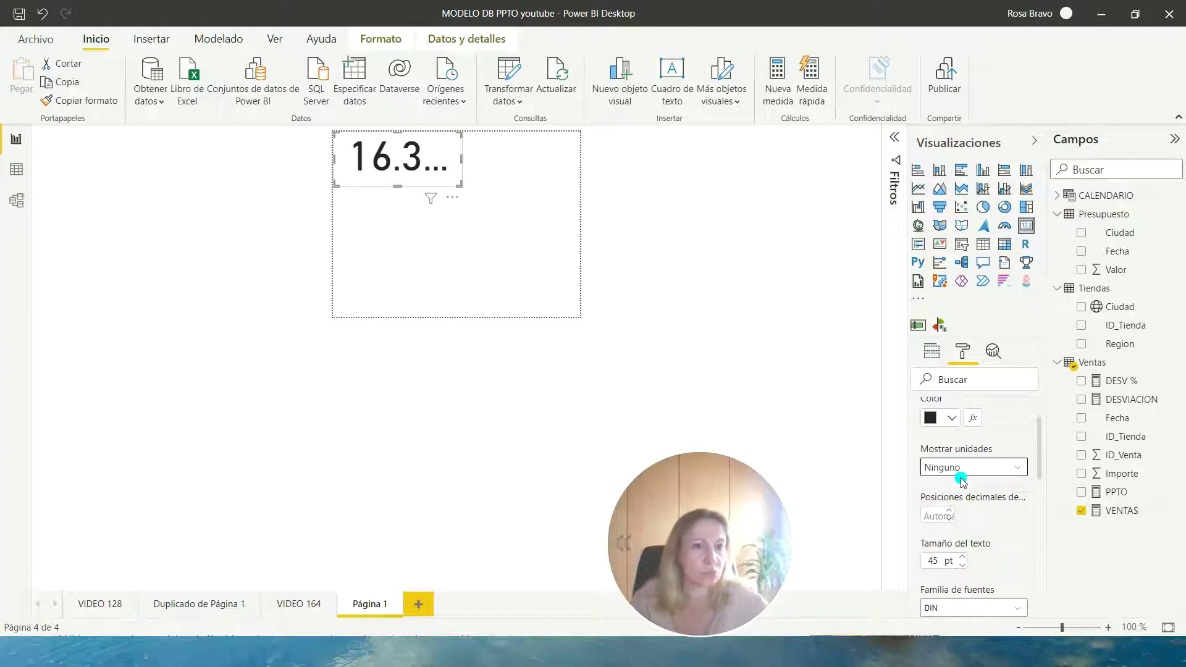
scroll(954, 535, "down", 1)
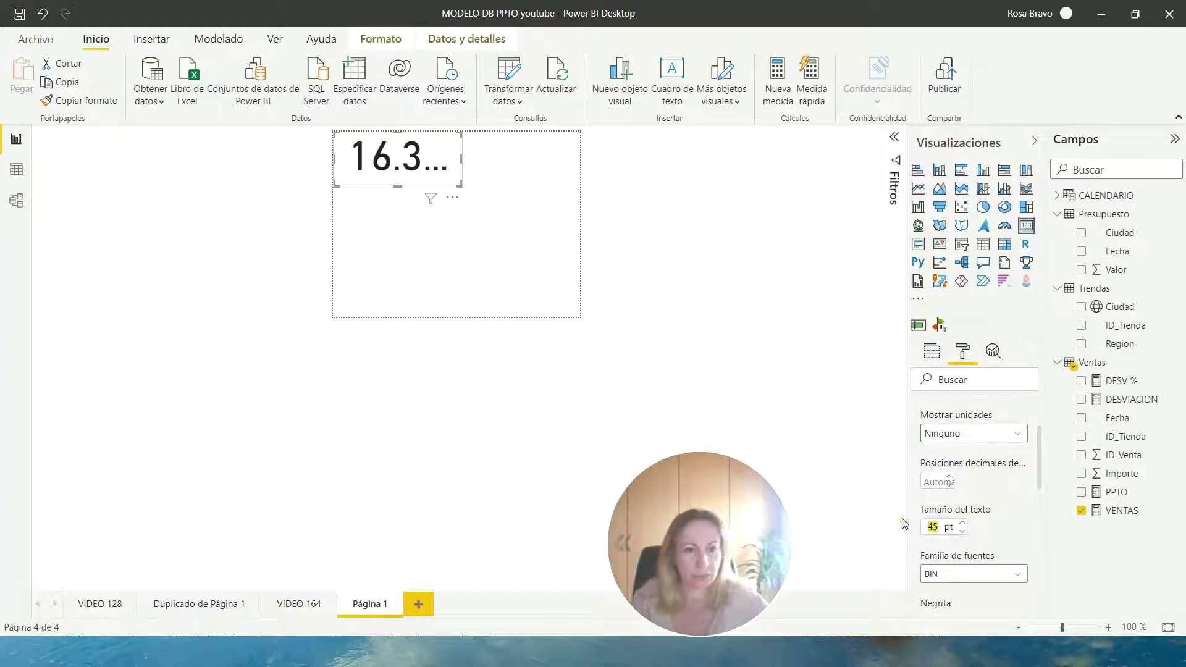
type("15")
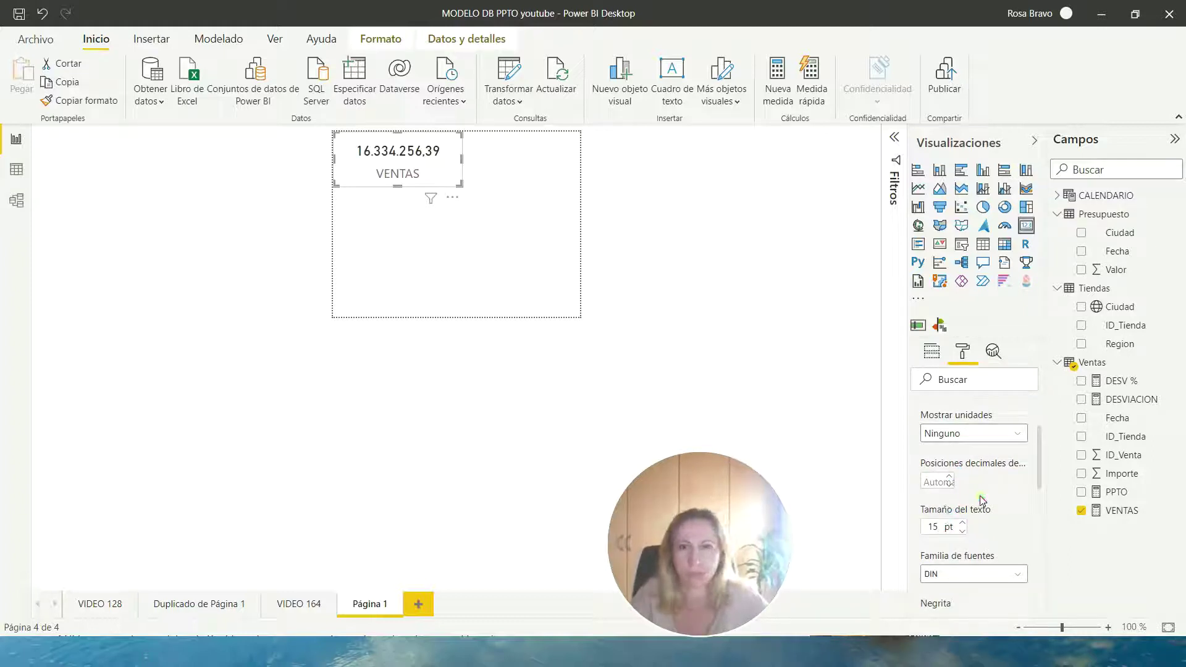
Step: Give the VENTAS card a red border
scroll(982, 501, "down", 2)
scroll(985, 501, "up", 2)
scroll(982, 499, "up", 3)
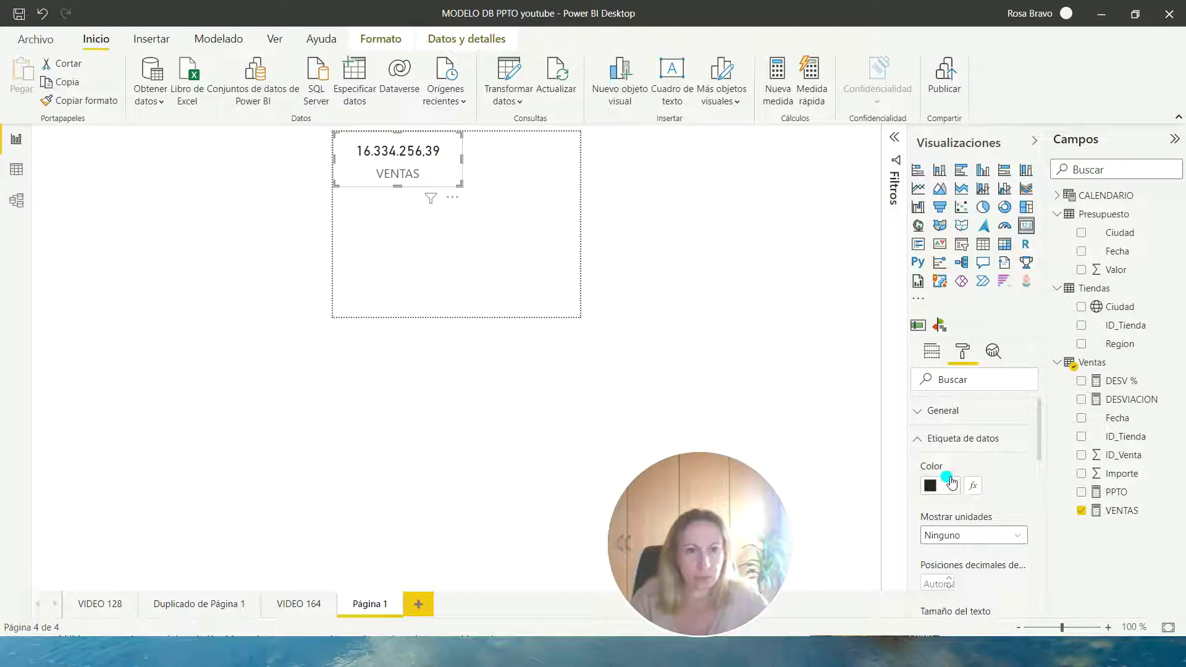
scroll(952, 482, "down", 3)
scroll(950, 481, "down", 3)
scroll(947, 478, "down", 1)
scroll(947, 479, "down", 3)
scroll(952, 495, "down", 1)
left_click(1023, 596)
left_click(928, 596)
scroll(939, 575, "down", 1)
scroll(950, 560, "down", 1)
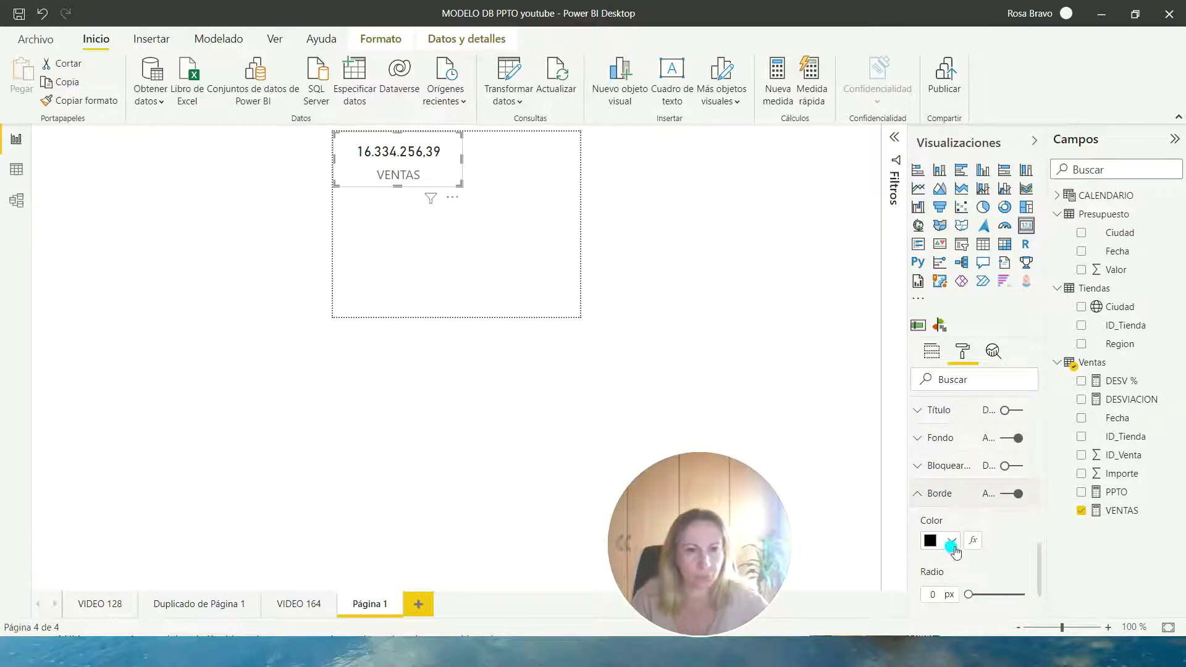
left_click(951, 542)
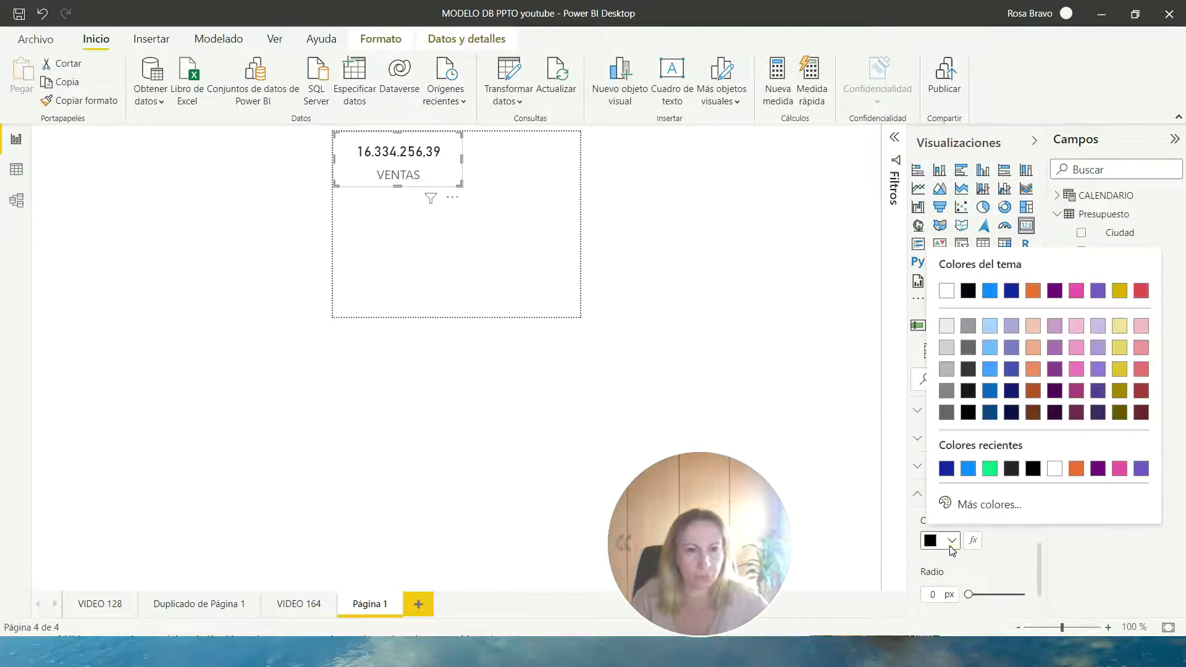
left_click(1141, 295)
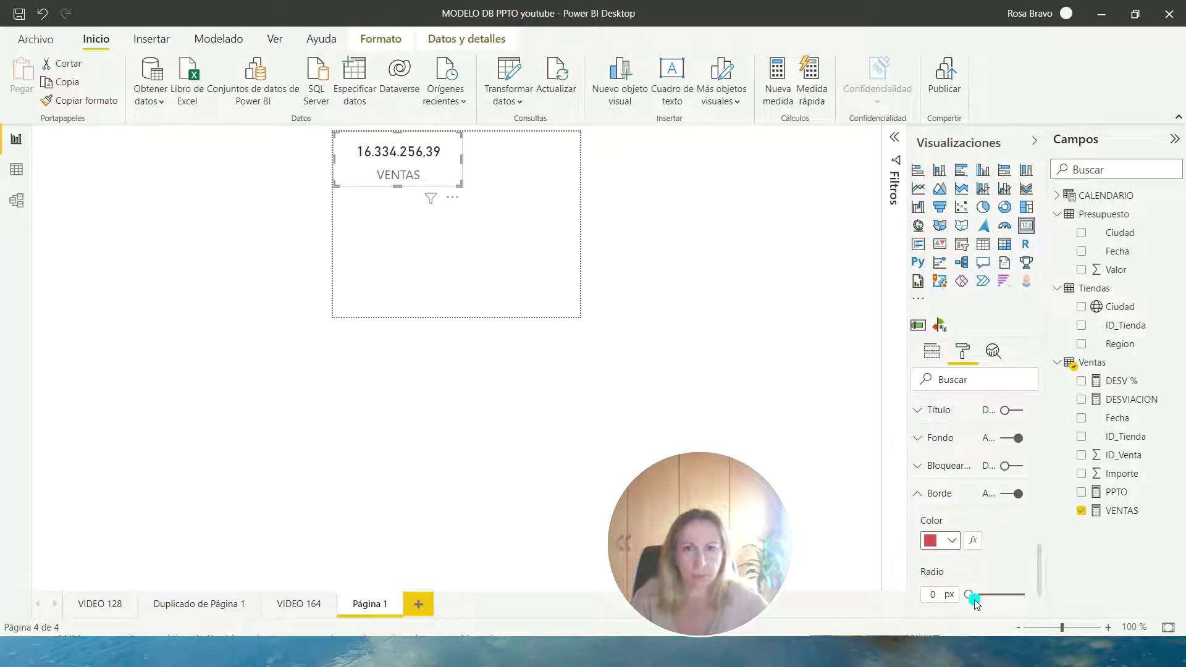
scroll(936, 559, "up", 2)
left_click(921, 595)
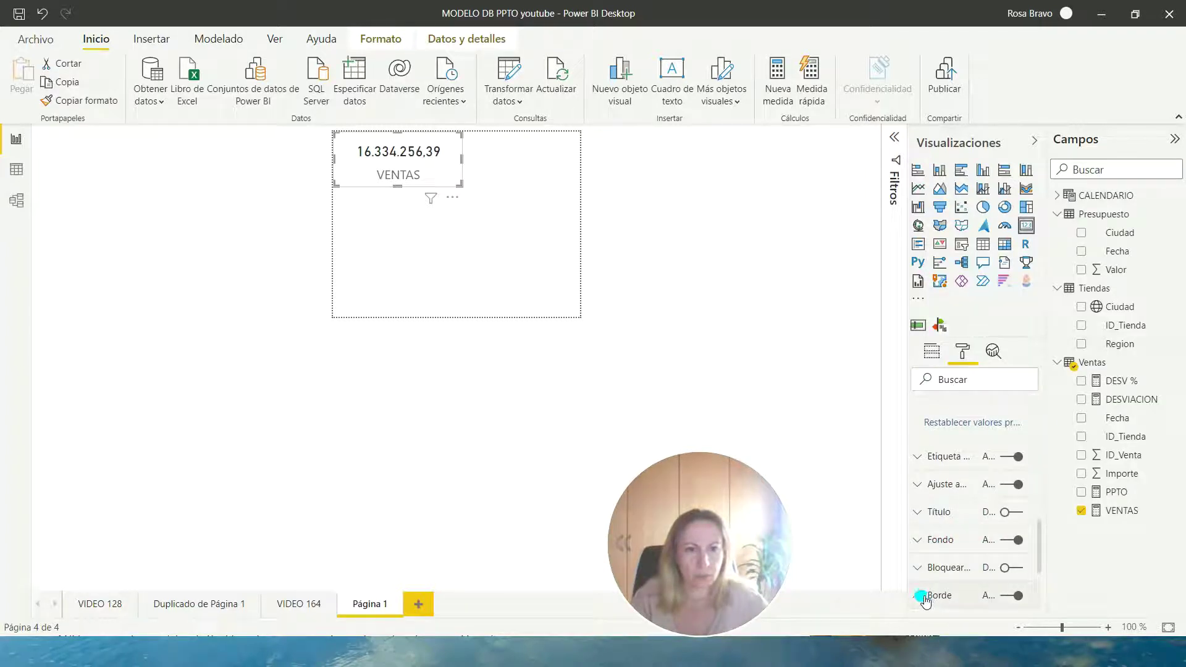
Step: Make the card's VENTAS category label green and bold
scroll(940, 484, "up", 2)
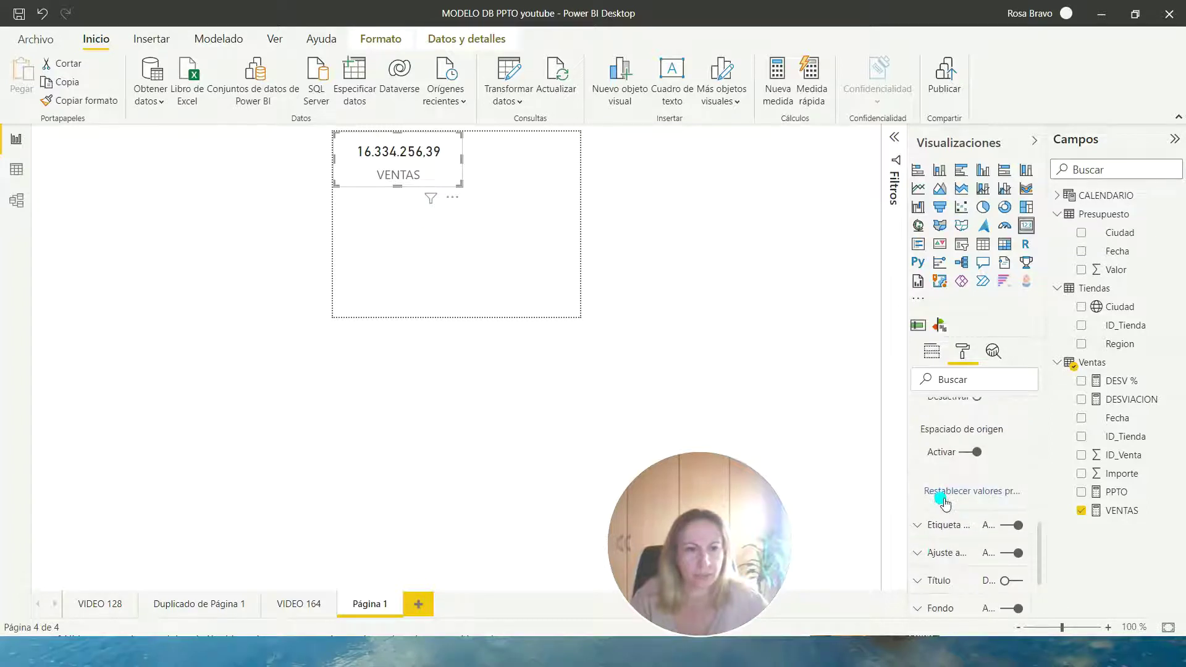
left_click(919, 529)
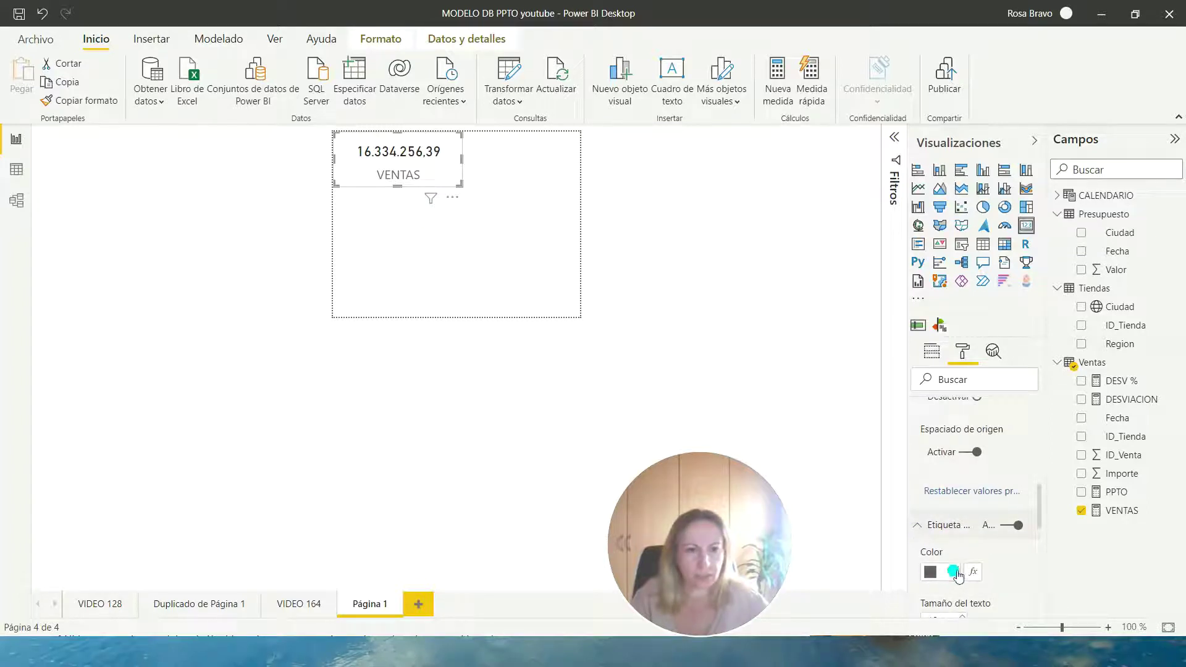
left_click(957, 573)
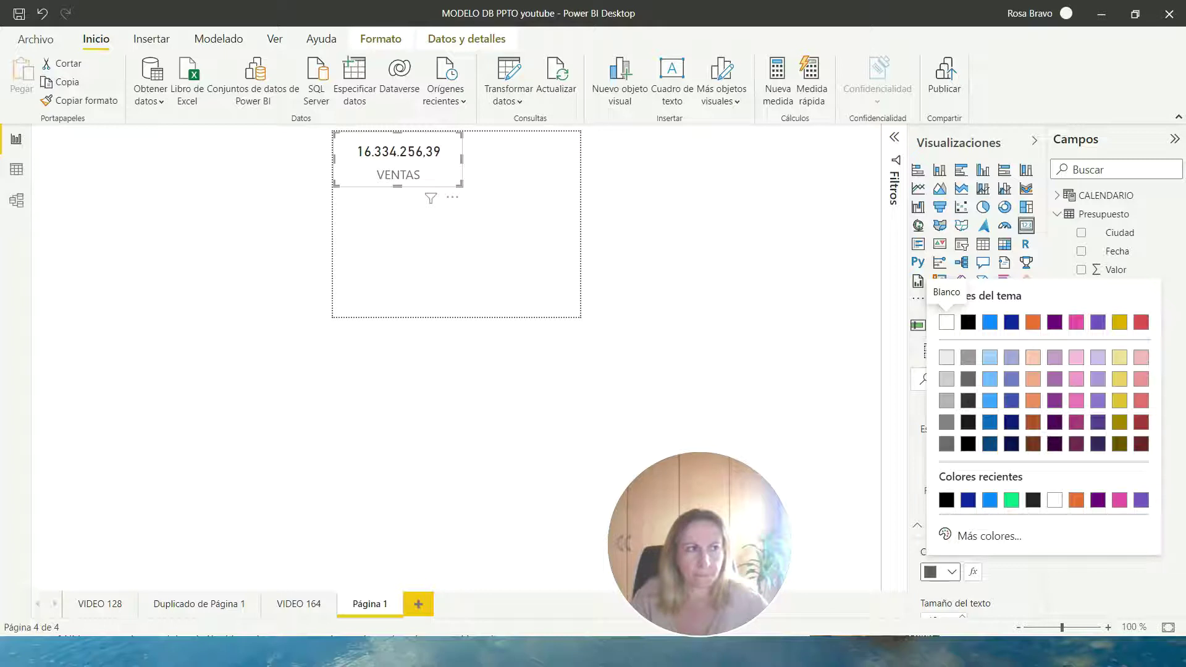
left_click(1012, 500)
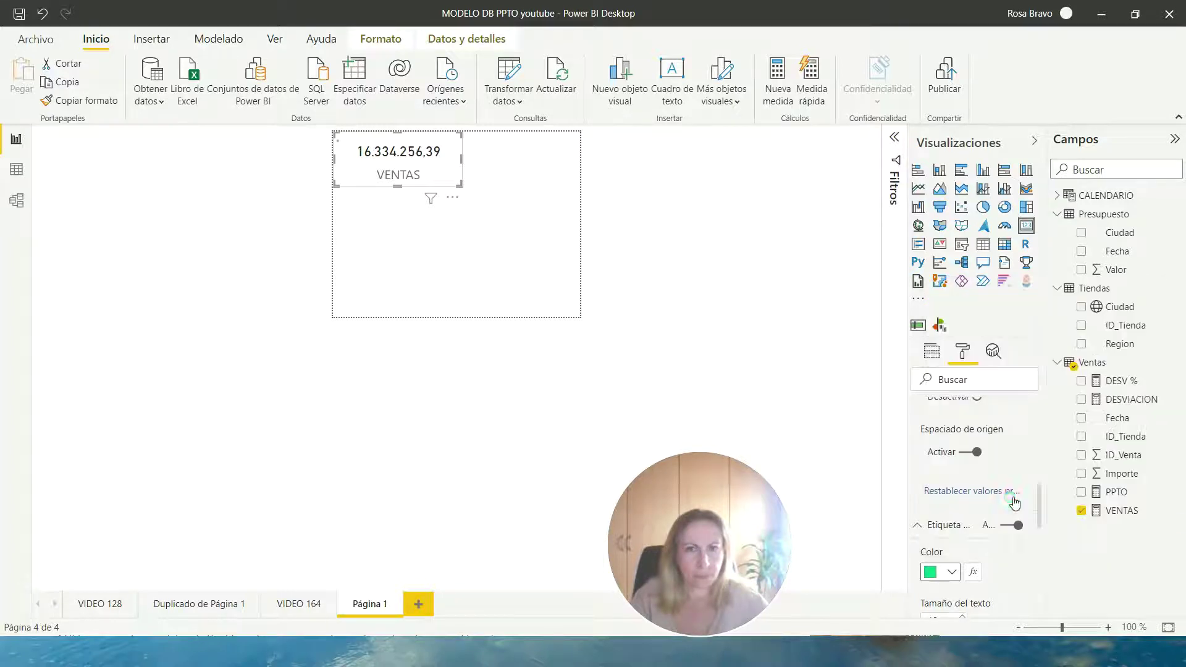
scroll(962, 583, "down", 2)
scroll(954, 563, "down", 1)
scroll(955, 564, "down", 2)
left_click(995, 551)
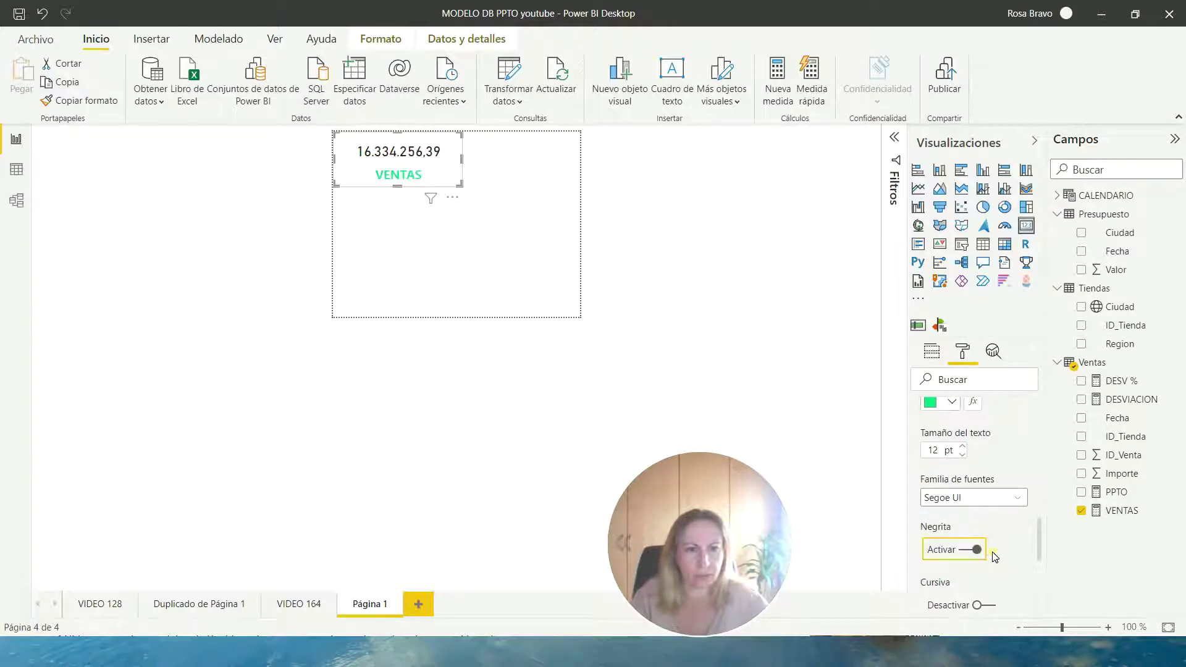
left_click(474, 239)
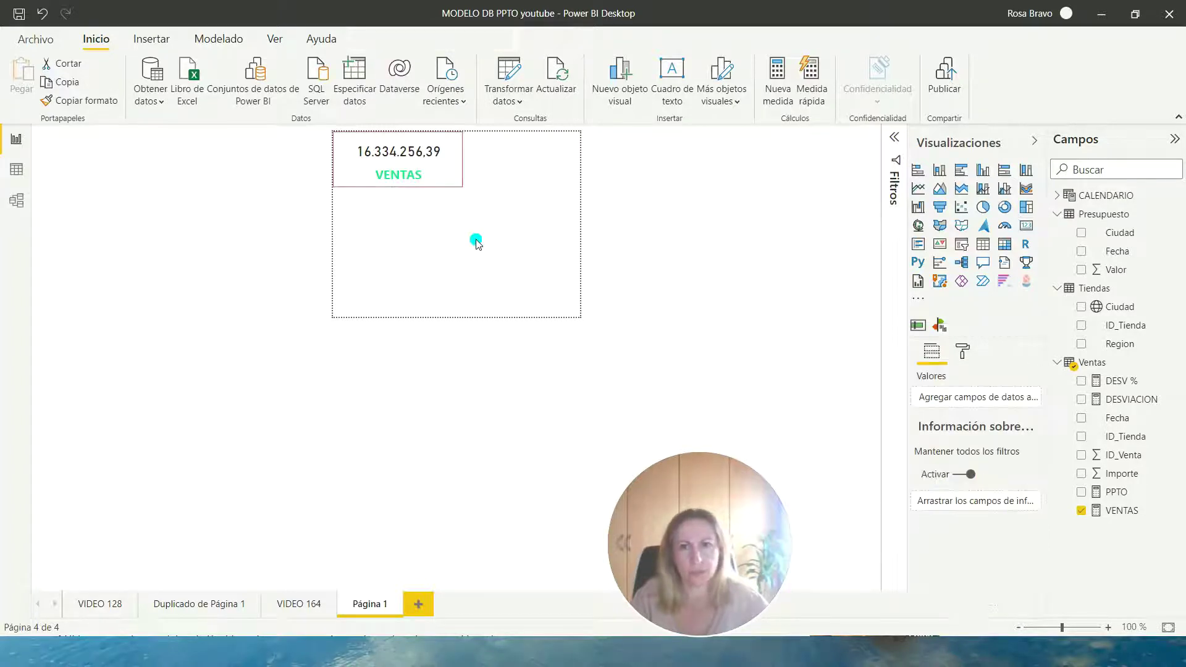
Step: Copy and paste the VENTAS card, placing the narrowed copy beside the original
left_click(438, 172)
right_click(441, 173)
left_click(525, 215)
left_click(641, 212)
left_click(643, 215)
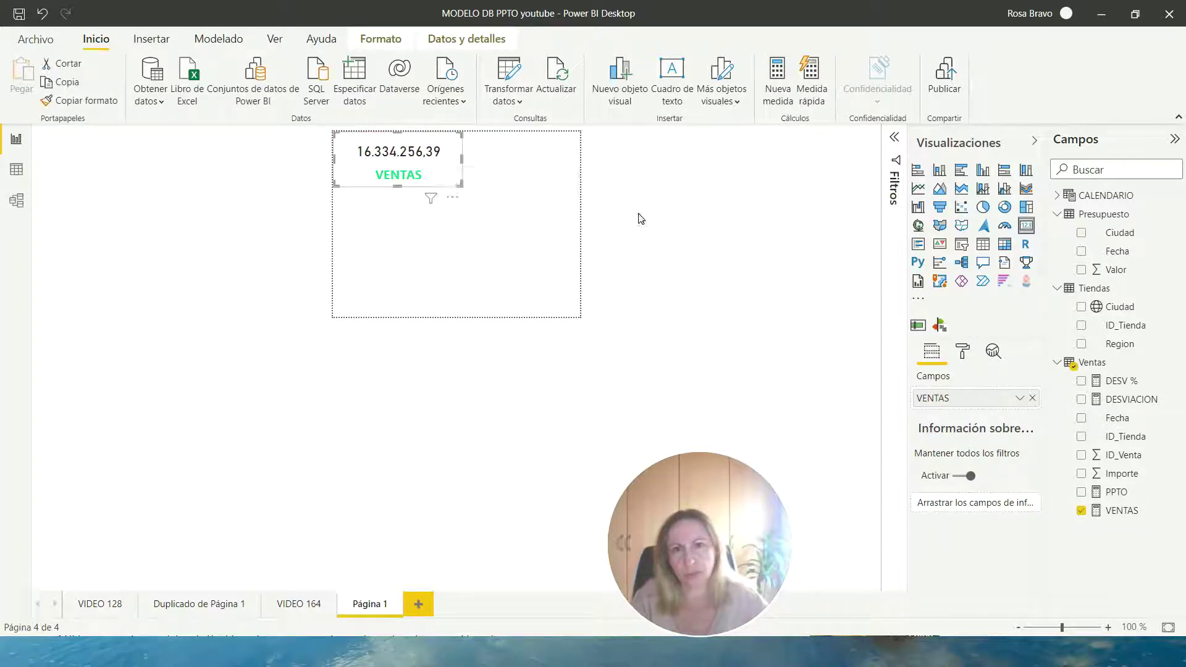
left_click(522, 166)
key("ctrl+v")
left_click_drag(454, 169, 571, 168)
left_click(453, 159)
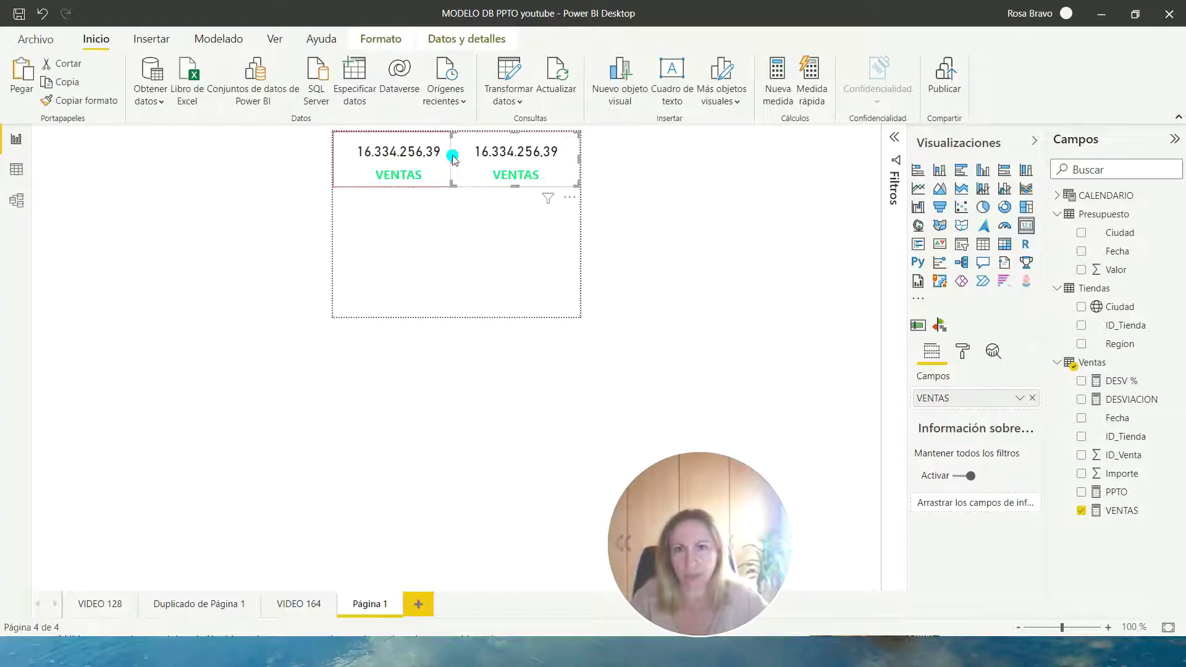
left_click_drag(456, 160, 465, 161)
left_click(542, 173)
left_click(476, 159)
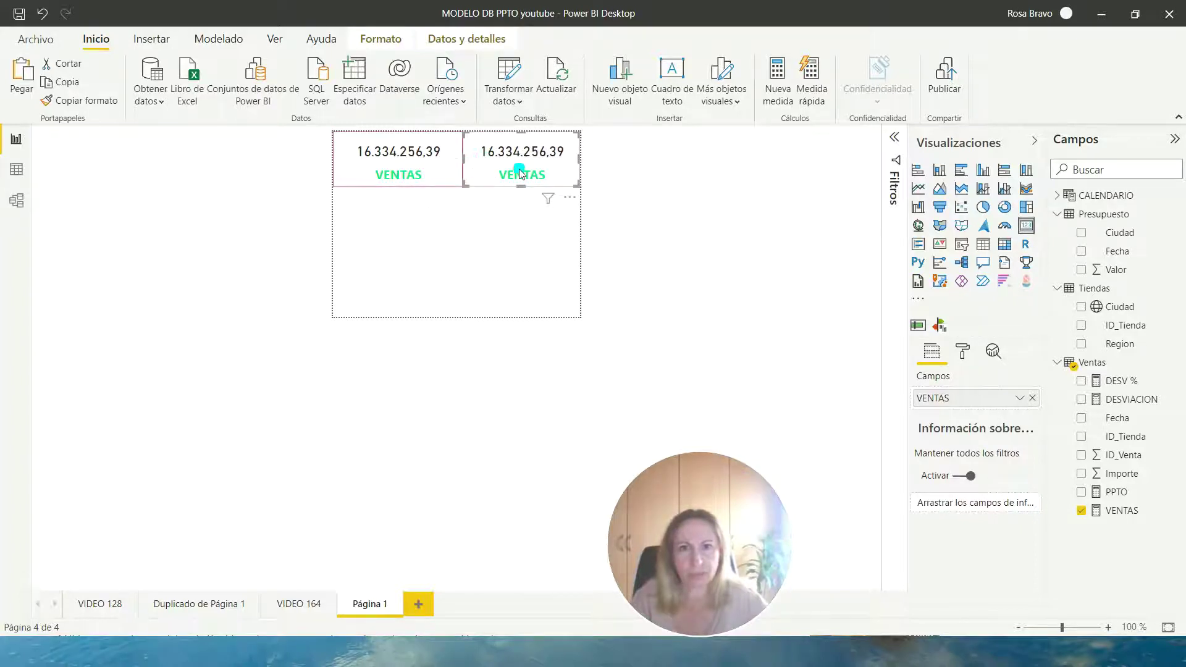
Step: Swap the copy's field from VENTAS to PPTO and colour its category label blue
left_click(1032, 398)
left_click_drag(1112, 492, 976, 401)
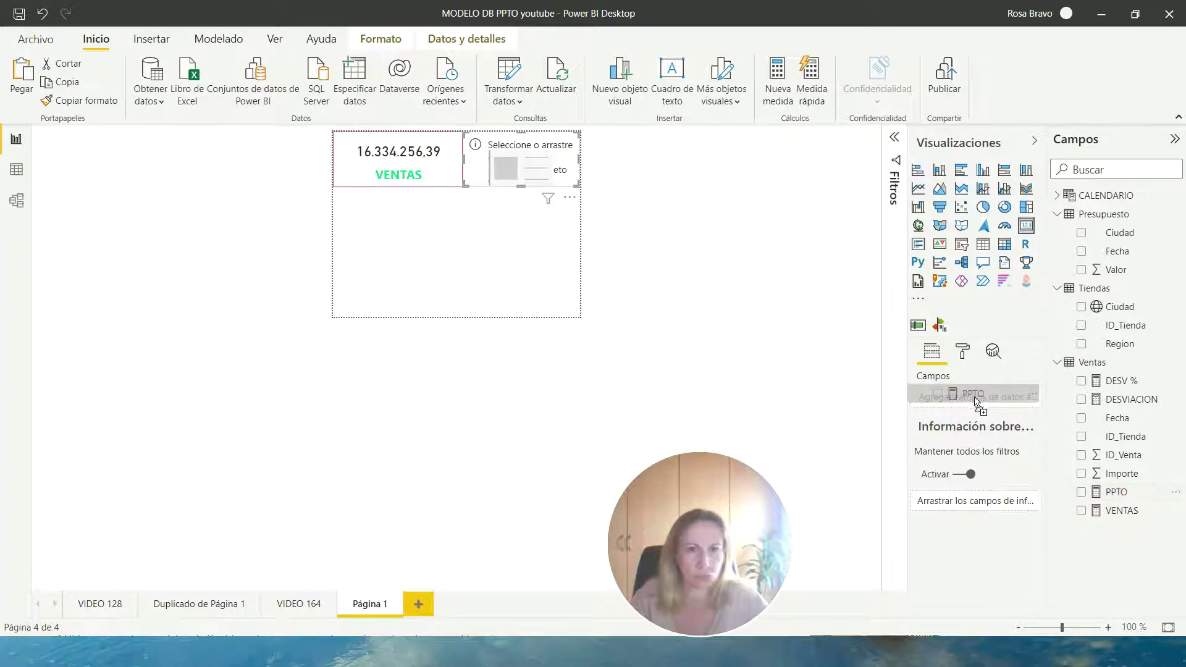
left_click(963, 351)
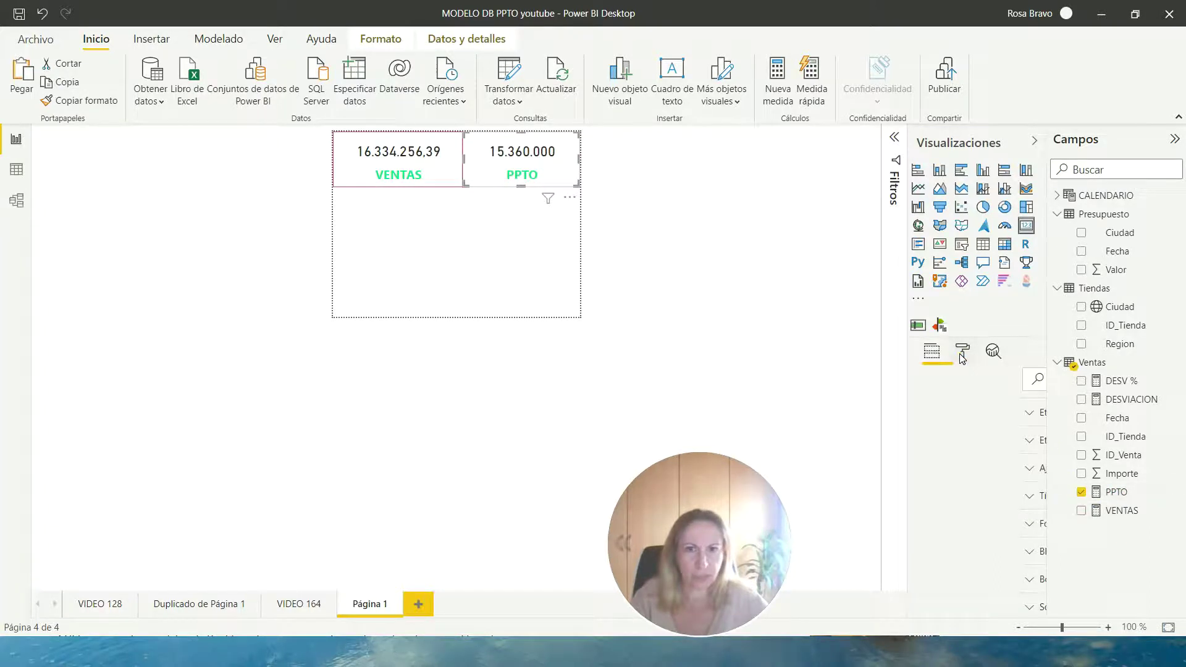
left_click(916, 465)
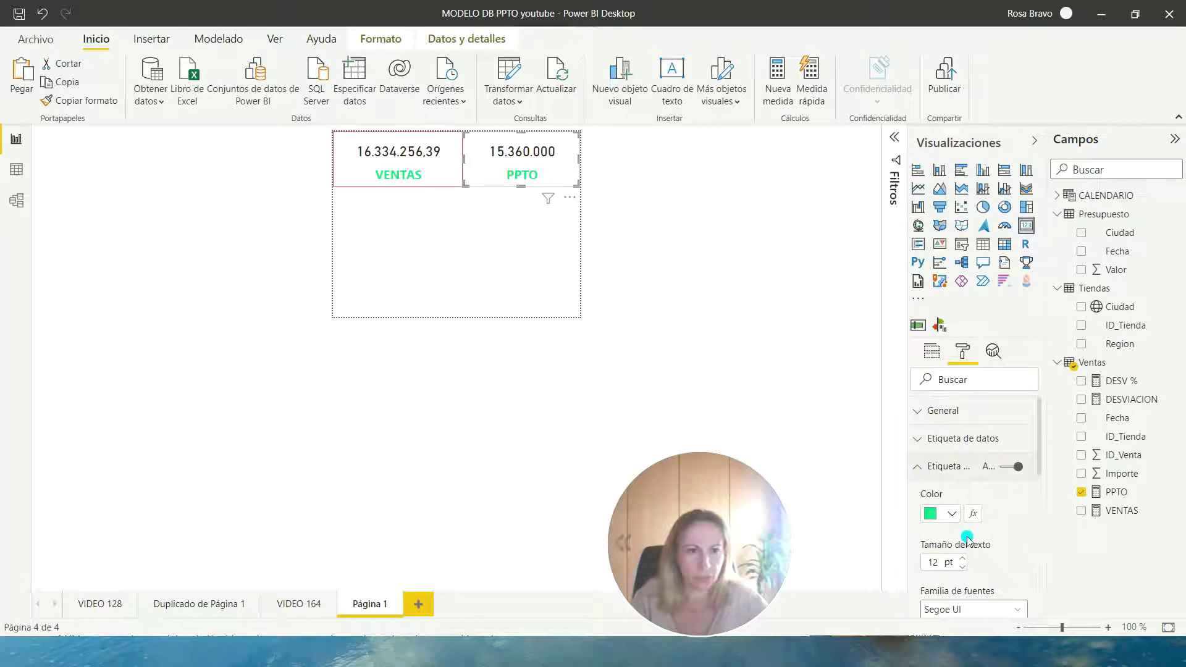
left_click(955, 513)
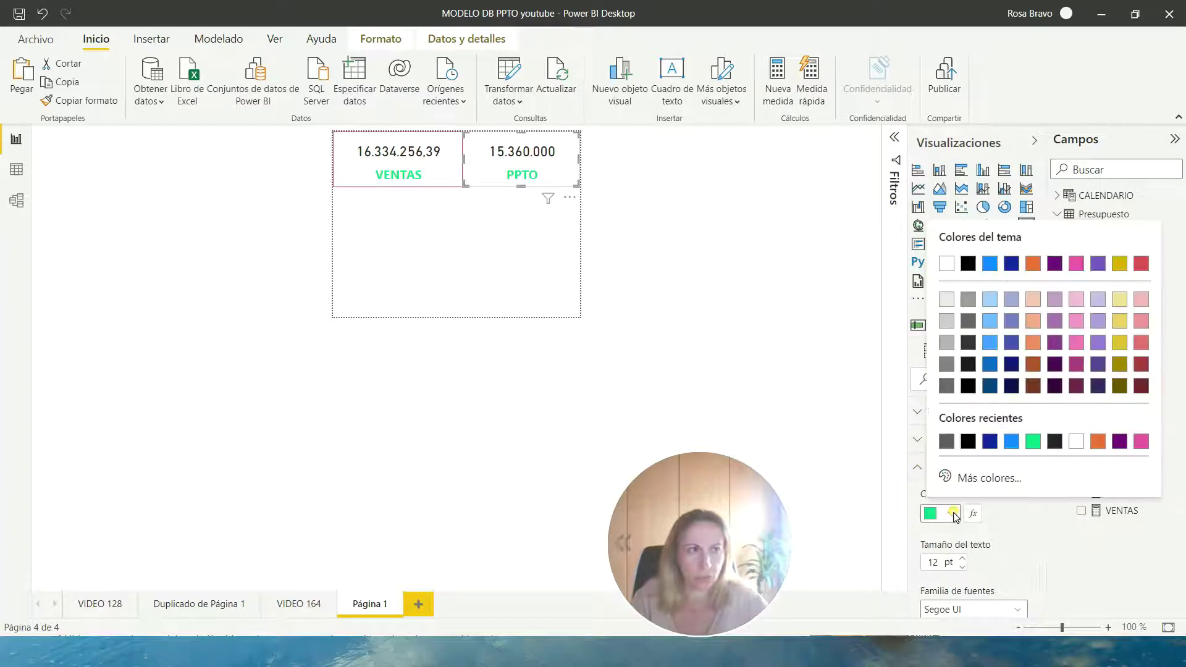
left_click(1012, 442)
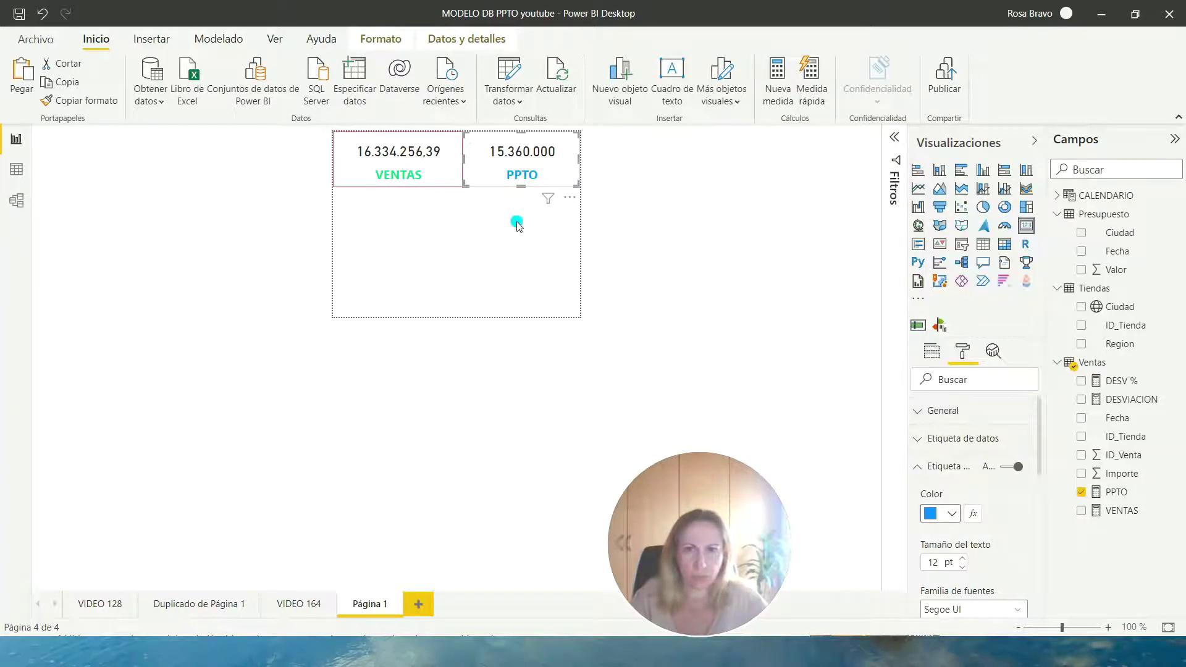
left_click(442, 234)
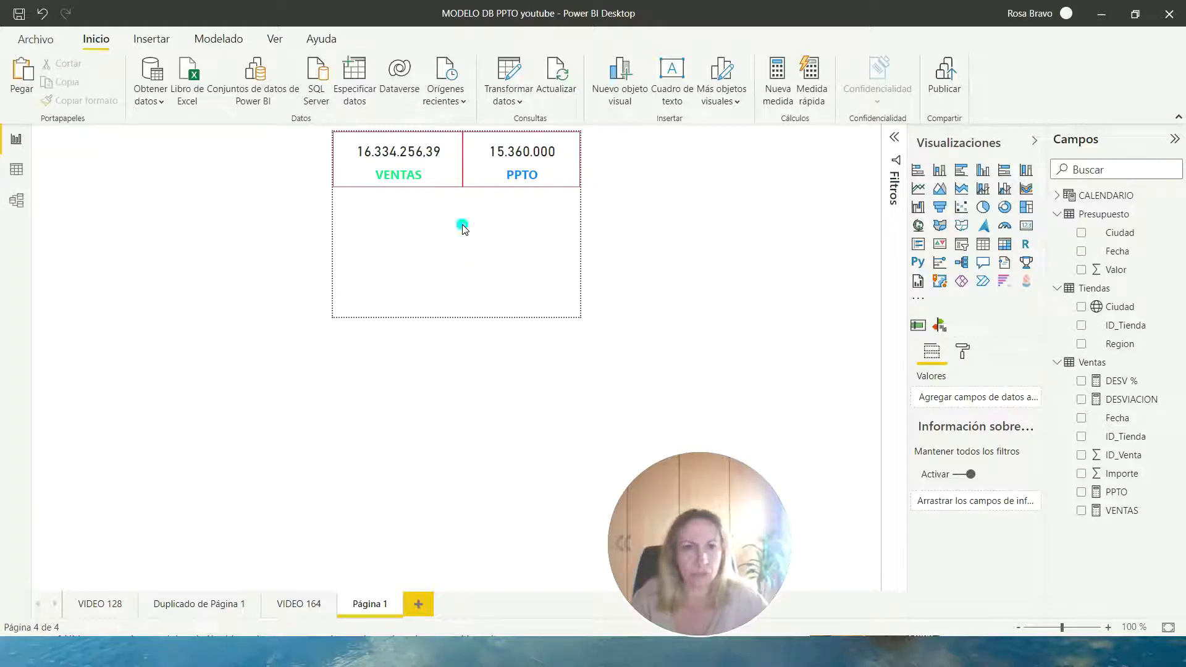
Step: Add a gauge visual and stretch it to fill the area under the VENTAS and PPTO cards
left_click(1006, 226)
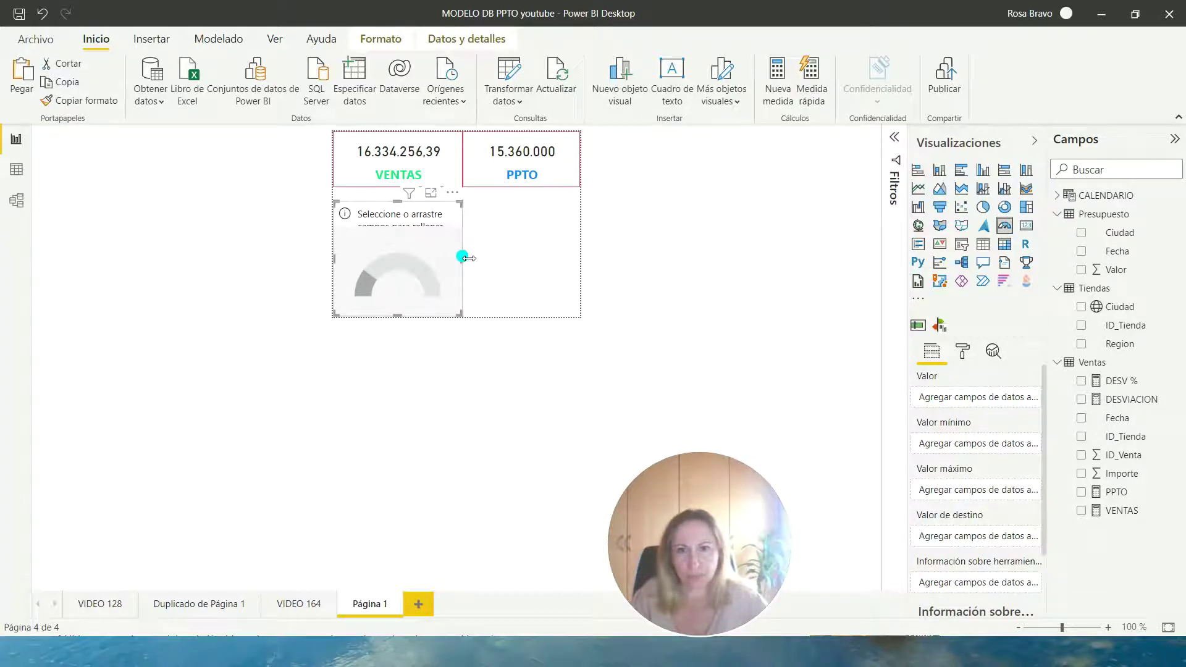
left_click_drag(462, 258, 581, 257)
left_click_drag(459, 202, 459, 189)
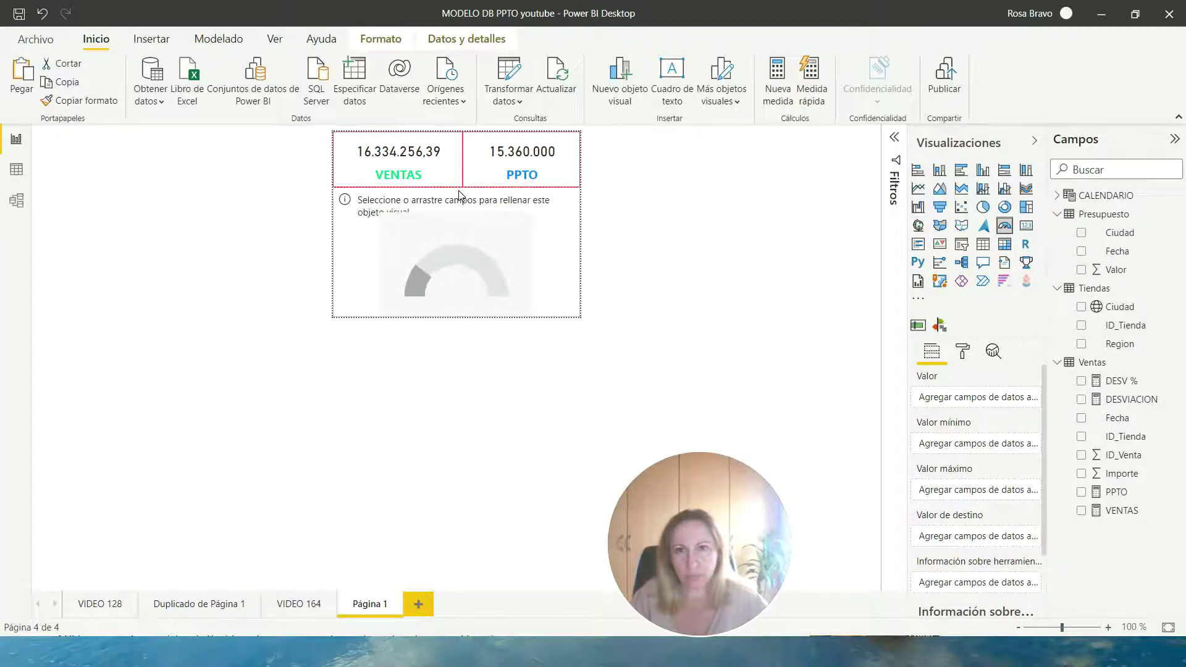
left_click(966, 378)
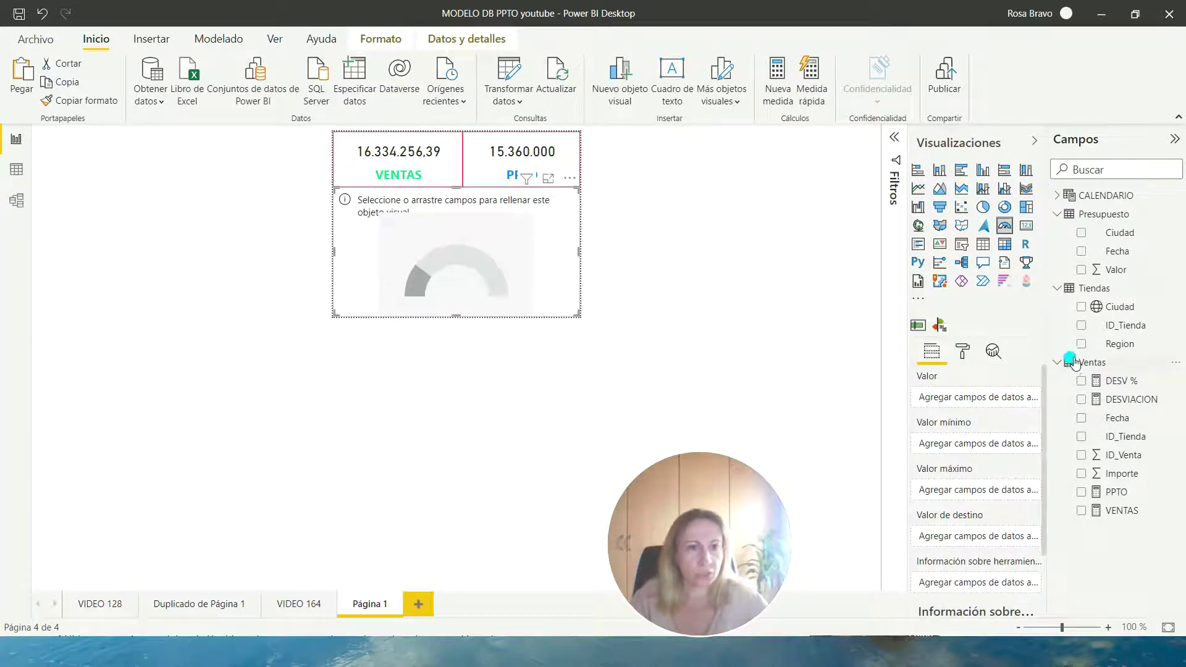
Step: Show DESV % (6.34 %) in the gauge and turn on its border
left_click(1124, 385)
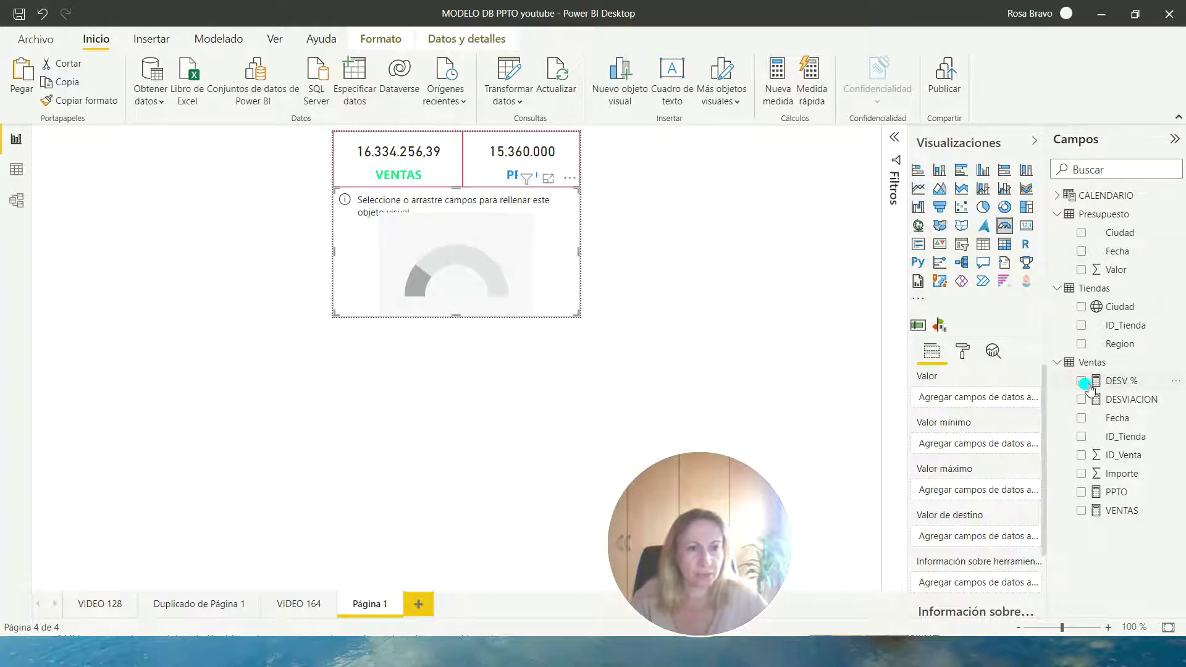
left_click(499, 283)
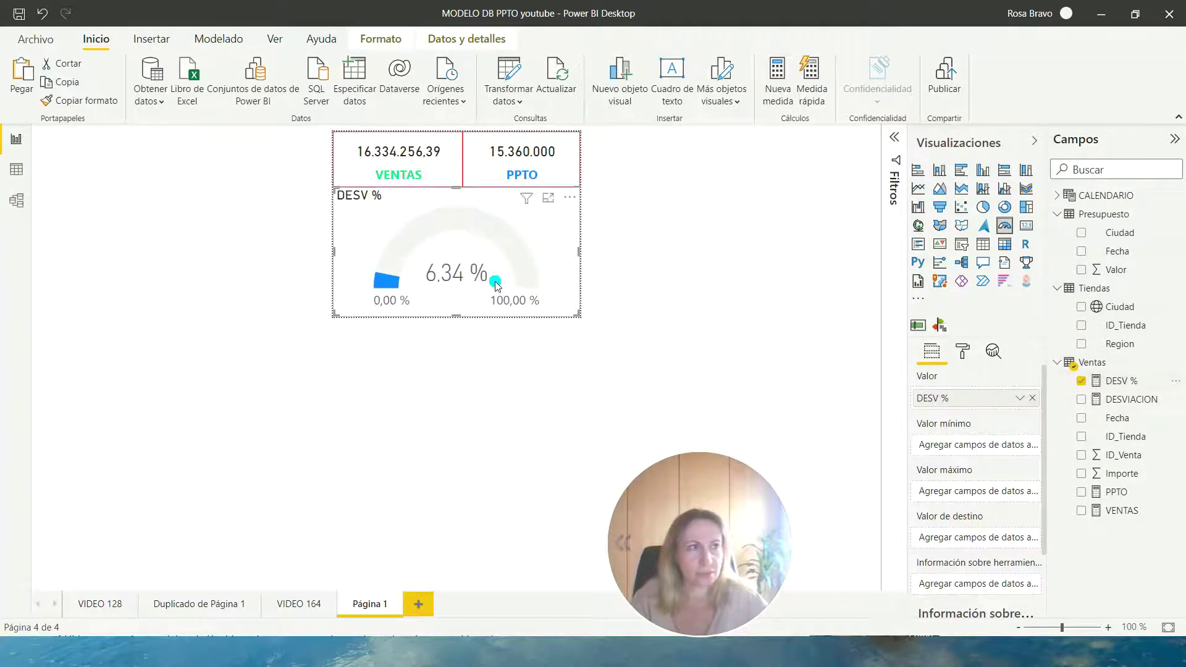
left_click(962, 351)
scroll(948, 553, "down", 1)
left_click(984, 594)
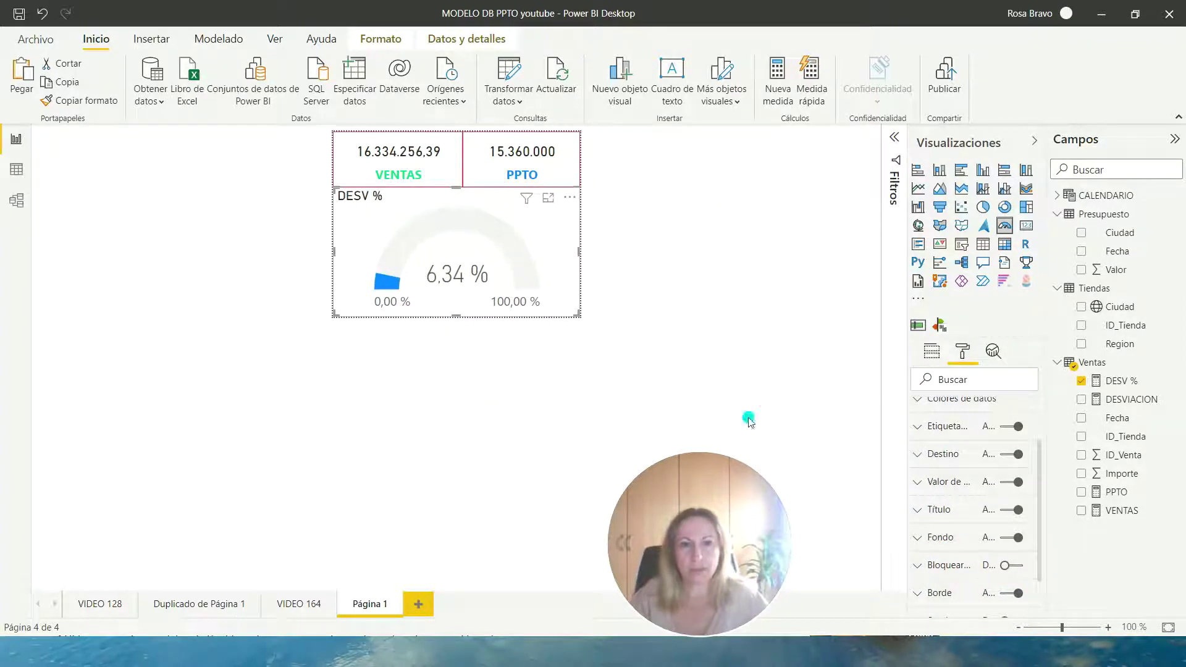
left_click(364, 609)
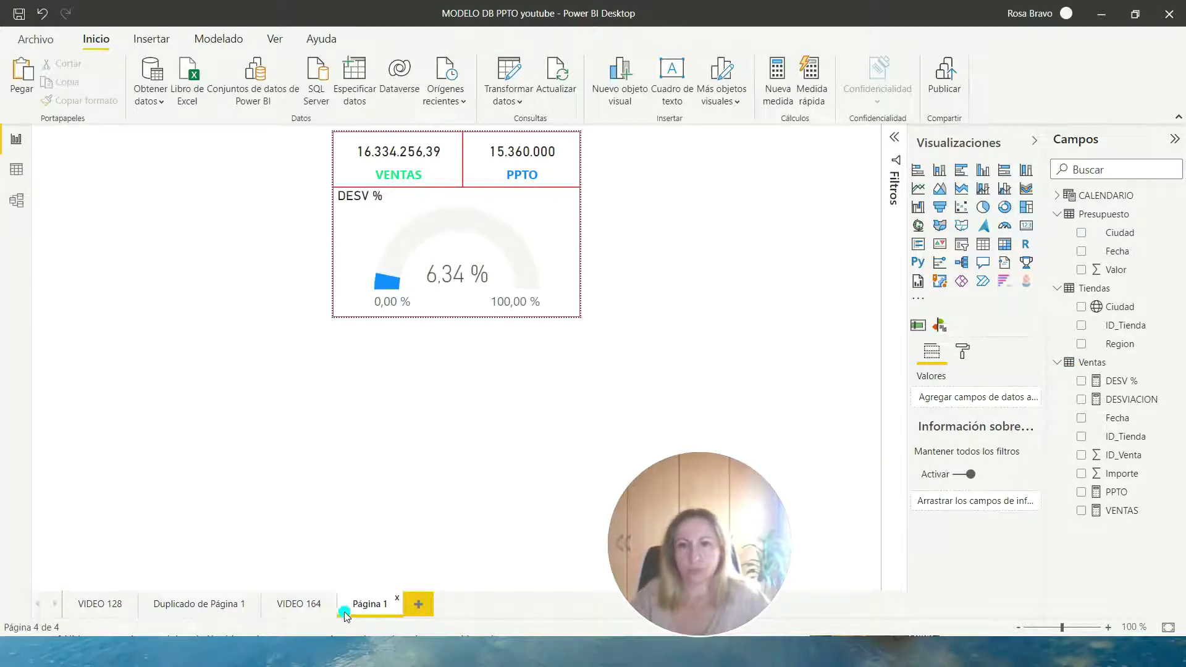
Step: On VIDEO 164, set the VENTAS y PPTO por Region chart's tooltip to report page Página 1
left_click(292, 608)
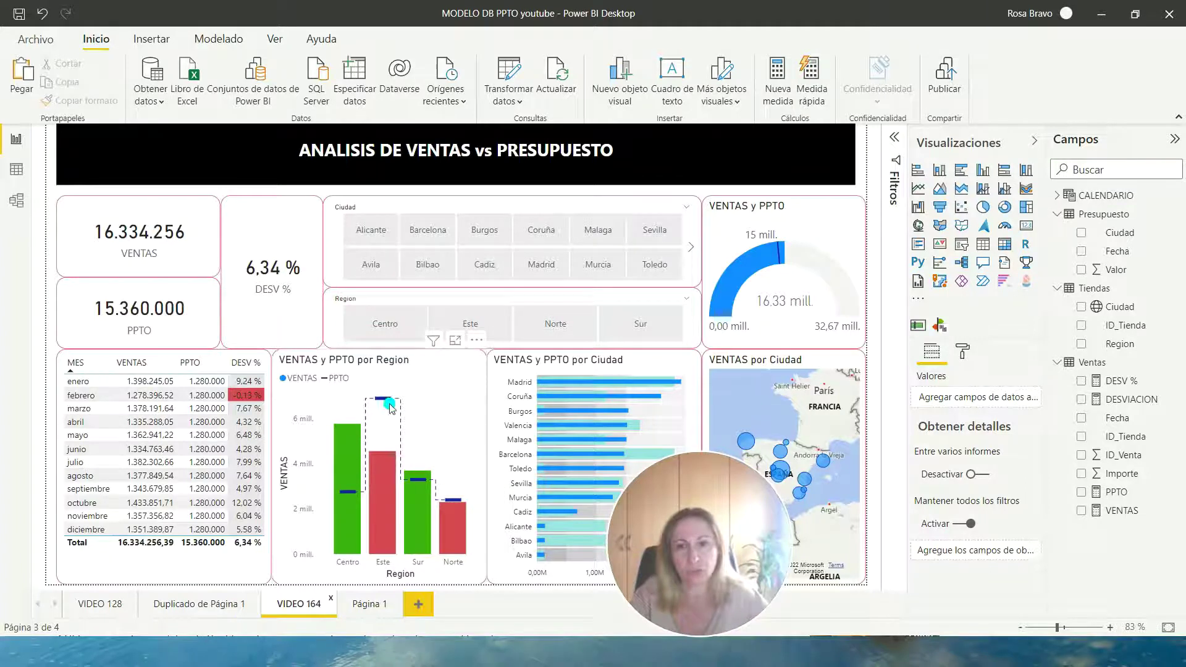
left_click(450, 373)
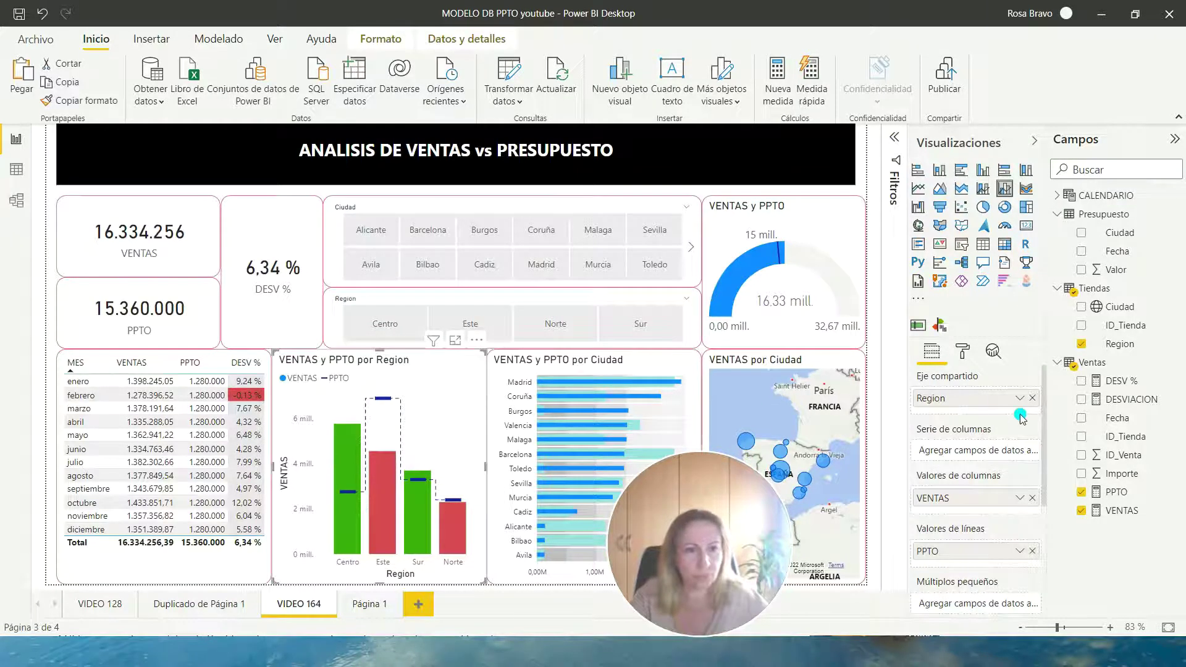
left_click(961, 352)
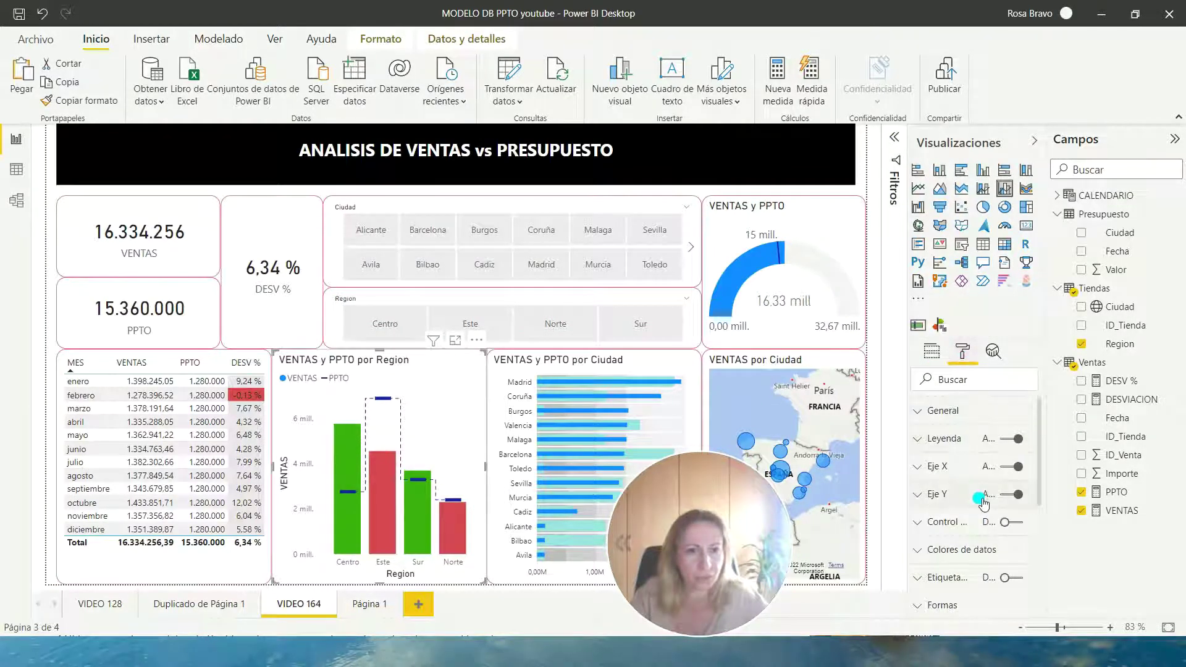
scroll(981, 497, "down", 2)
scroll(982, 501, "down", 2)
scroll(983, 503, "down", 1)
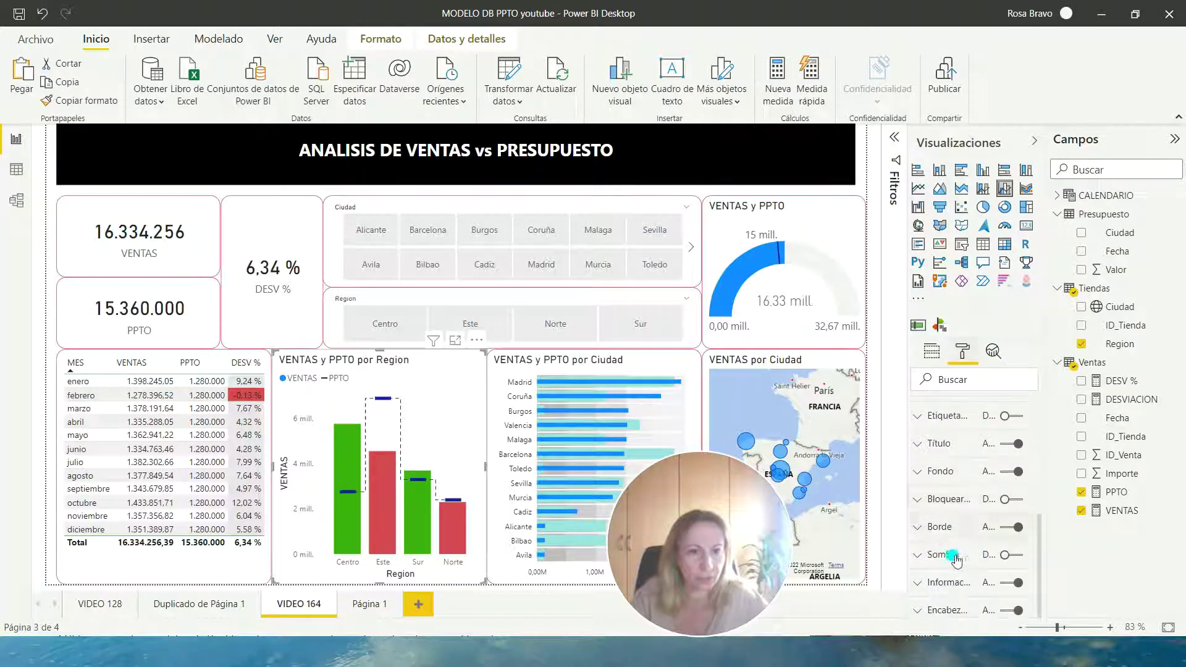
left_click(933, 582)
scroll(961, 578, "down", 1)
scroll(961, 573, "down", 1)
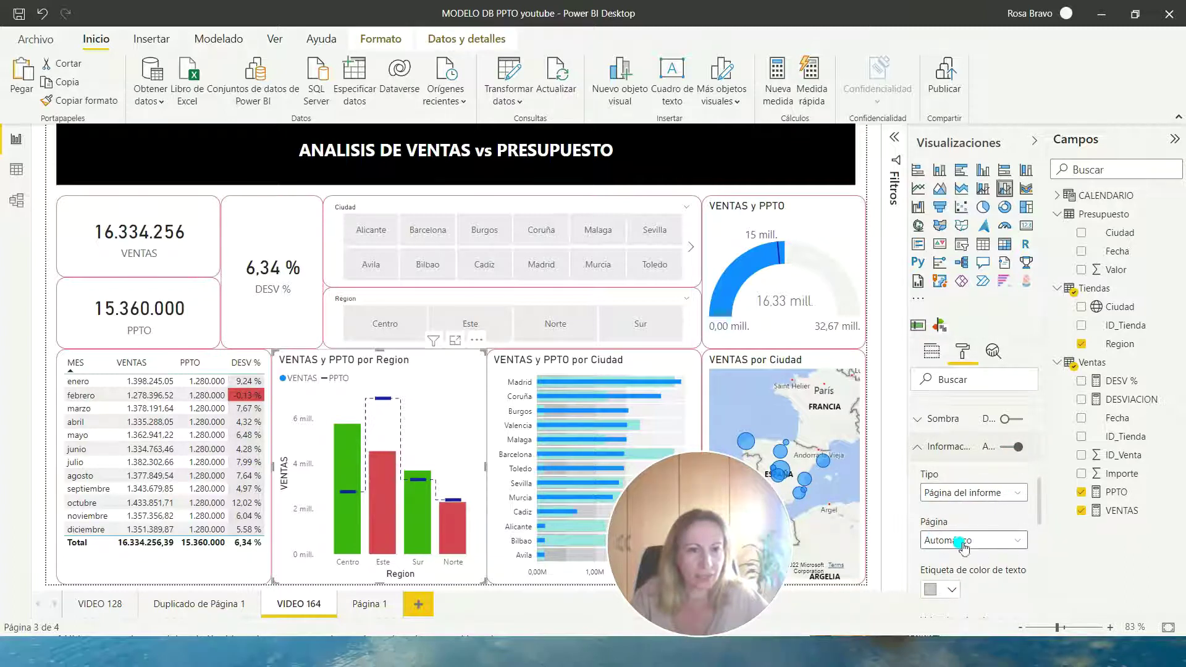
left_click(1020, 545)
left_click(961, 579)
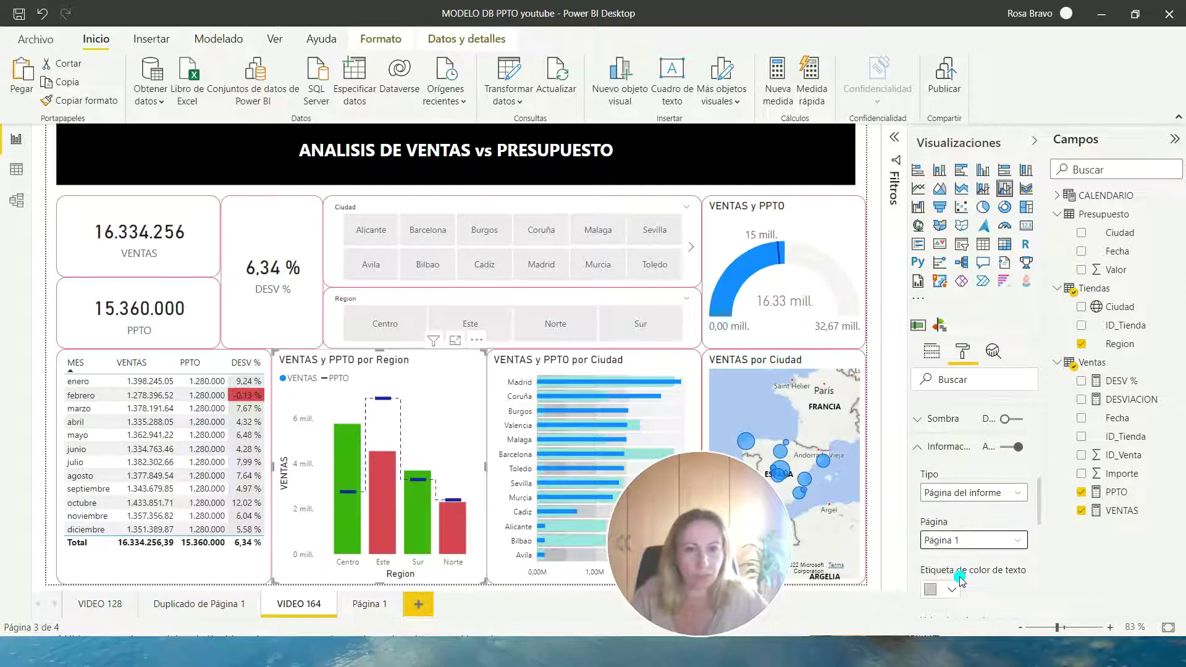
left_click(378, 485)
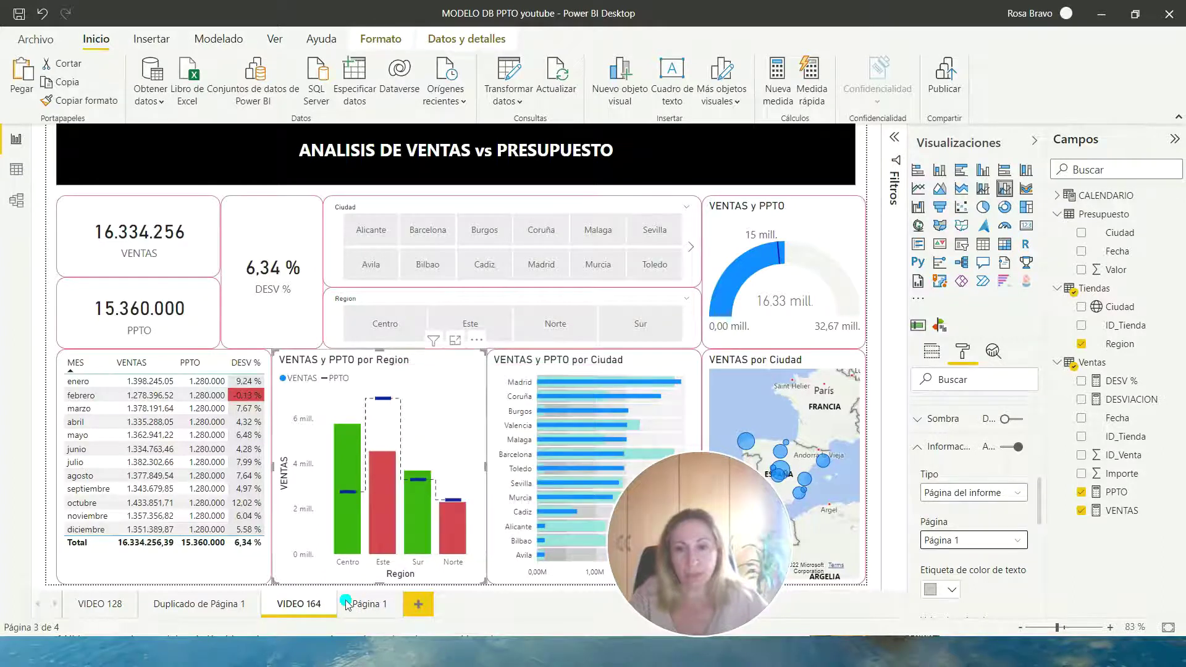
Step: On Página 1, switch the DESV % gauge's fill colour to rule-based conditional formatting
left_click(364, 604)
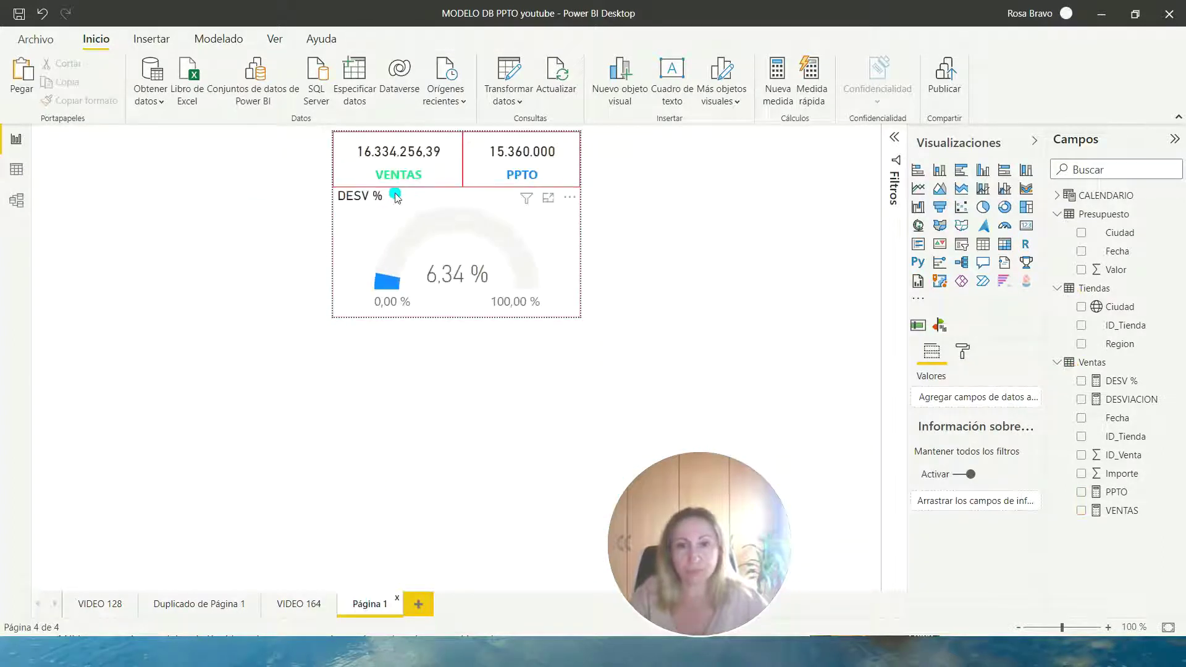
left_click(500, 210)
left_click(398, 261)
mouse_move(474, 281)
left_click(963, 352)
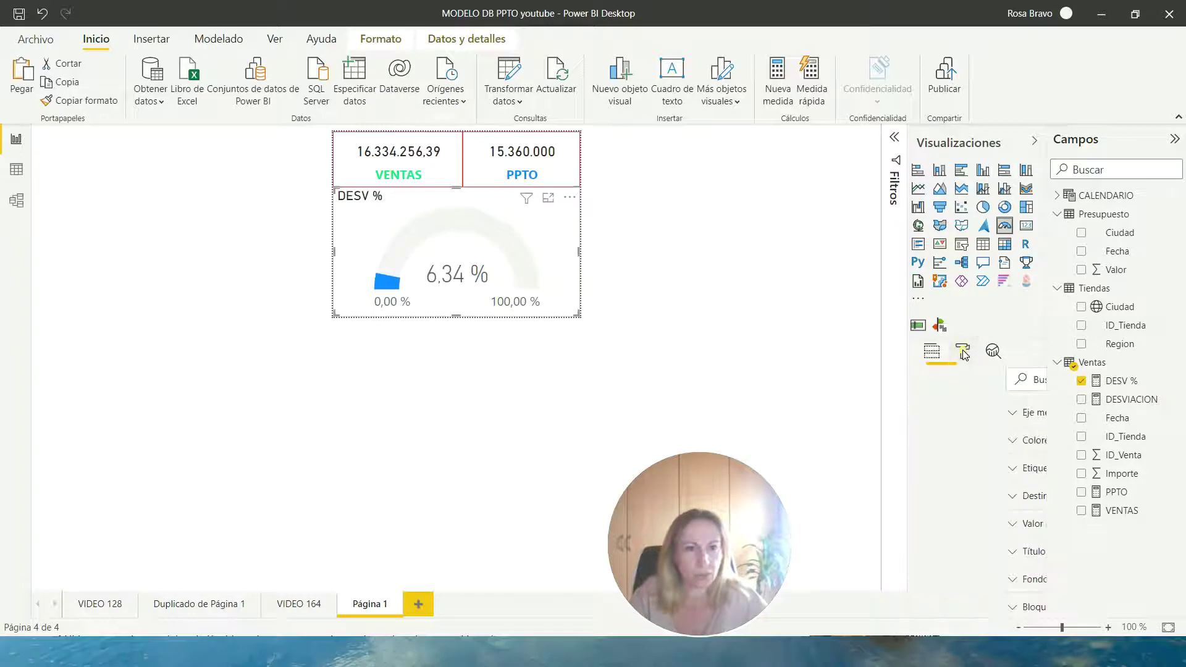
left_click(925, 460)
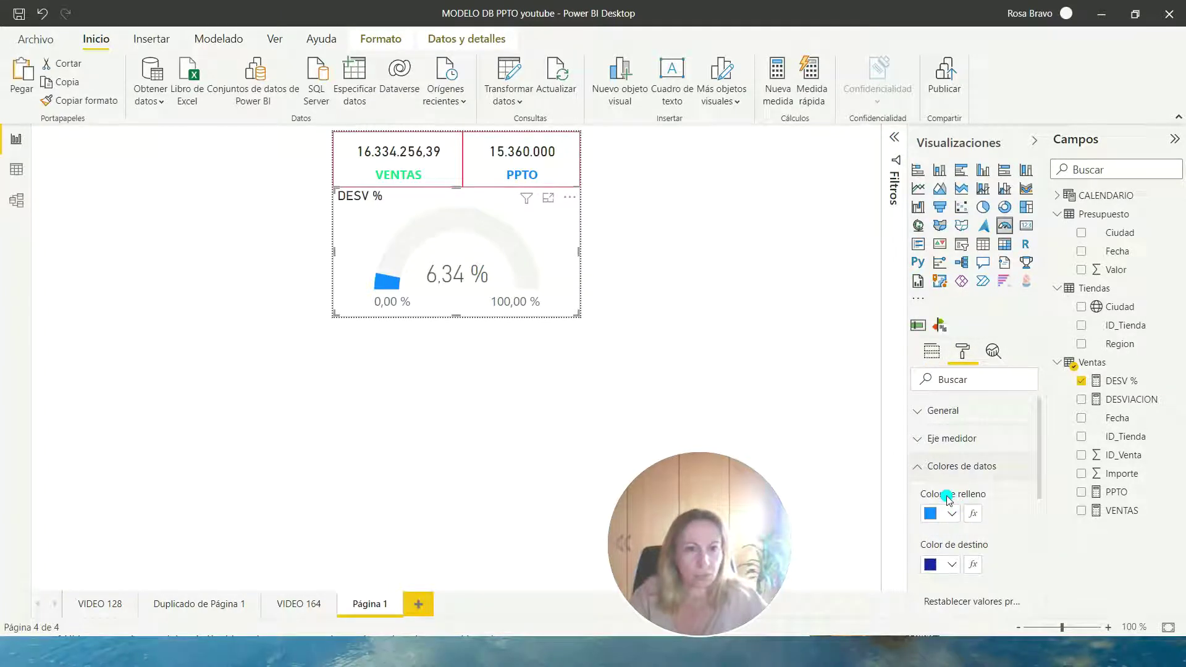
left_click(973, 515)
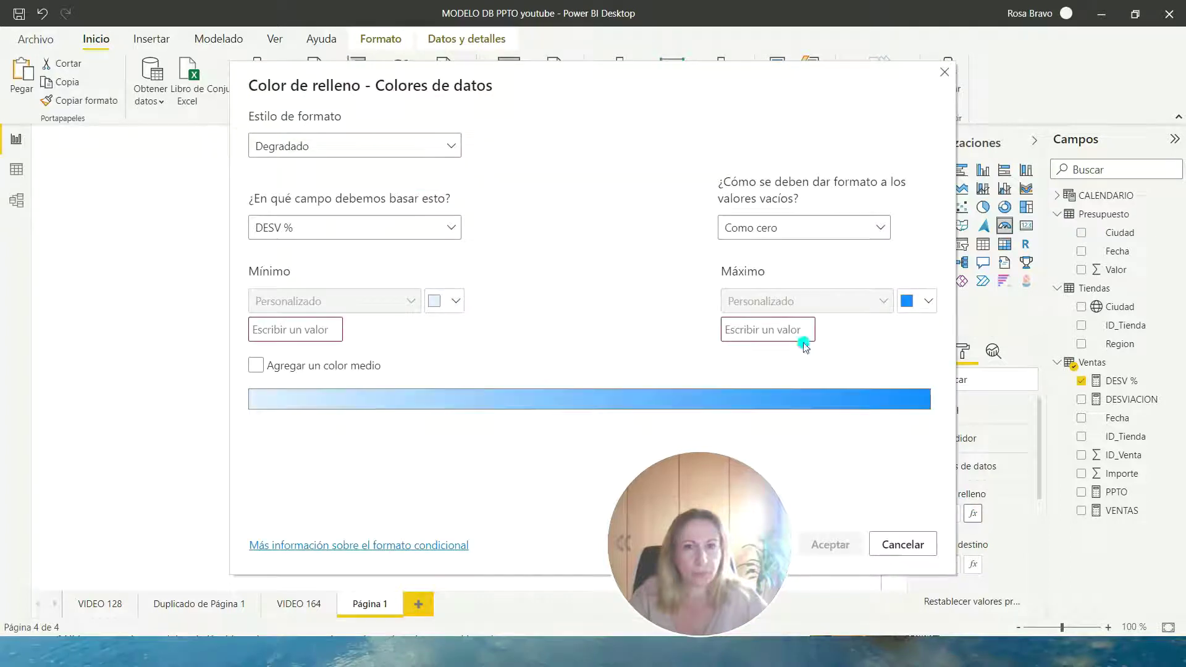
left_click(455, 146)
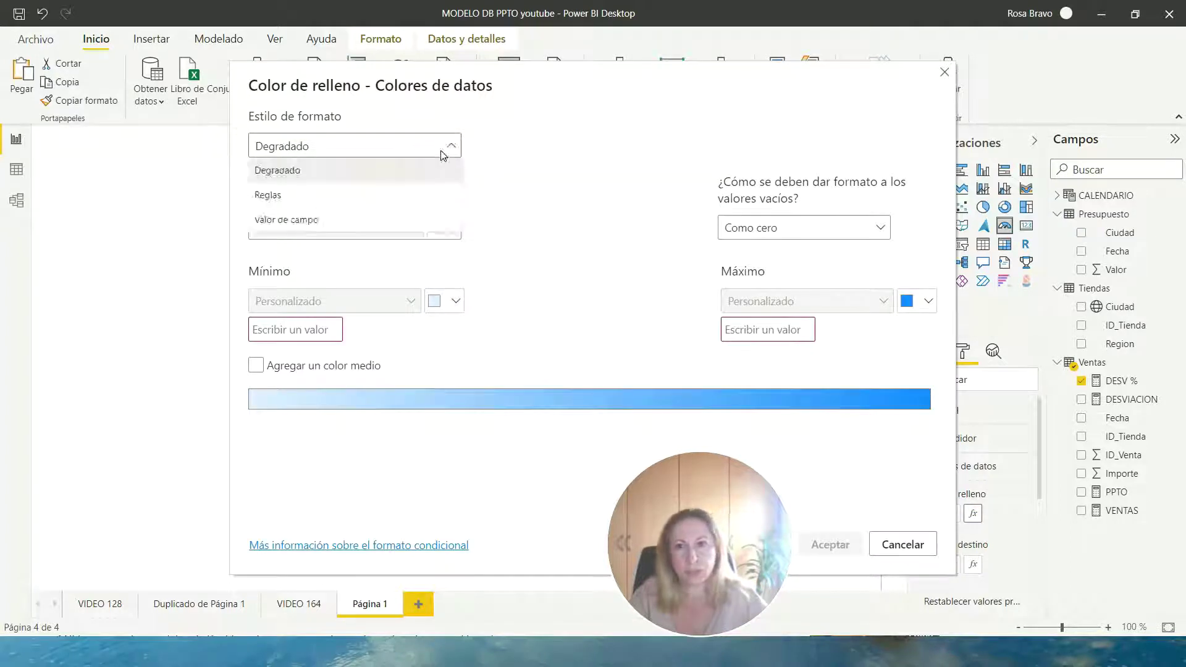
left_click(325, 196)
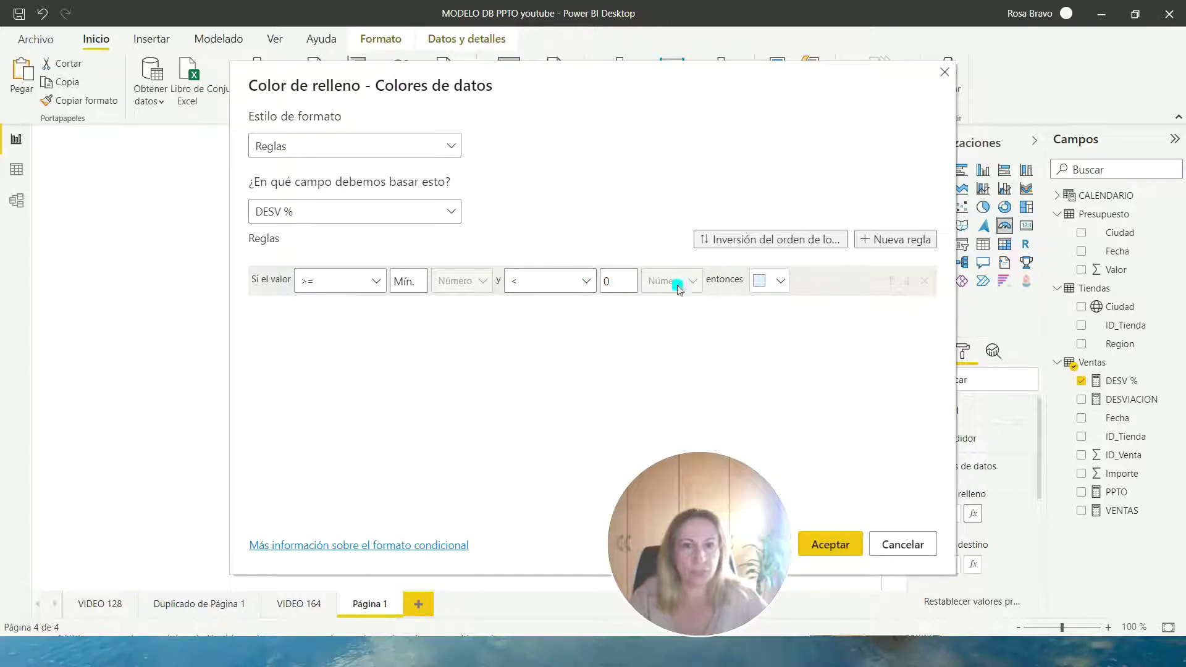
Step: Colour values below 0 red and add a second rule from >= 0 to <= Máx
left_click(783, 283)
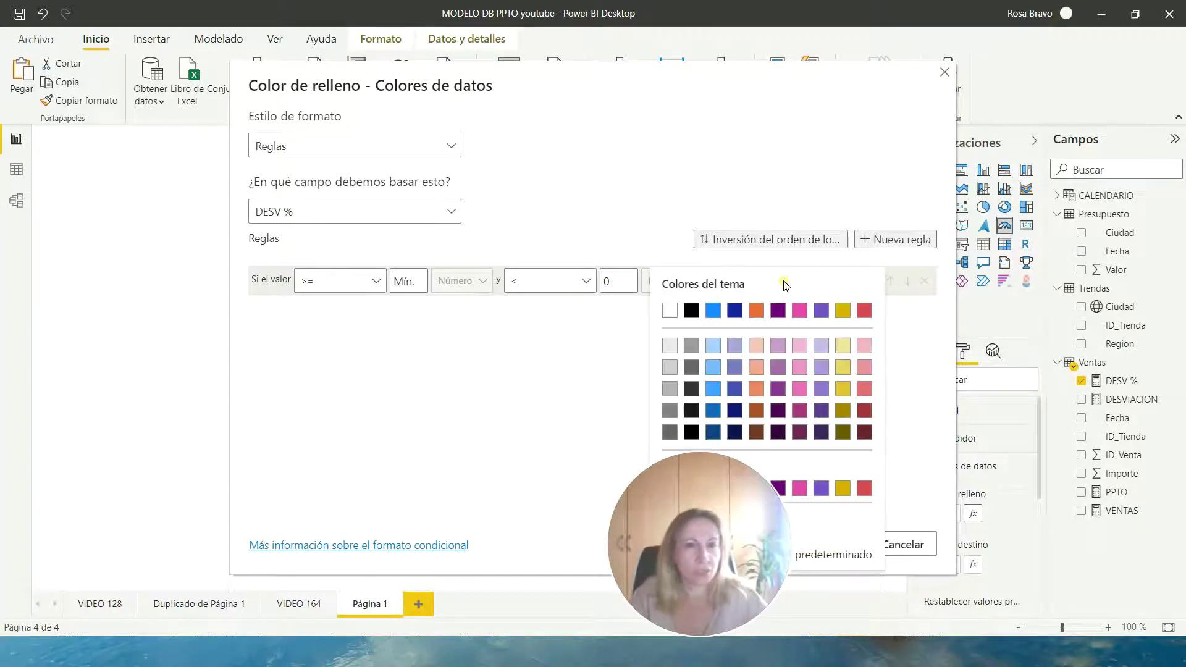
left_click(868, 314)
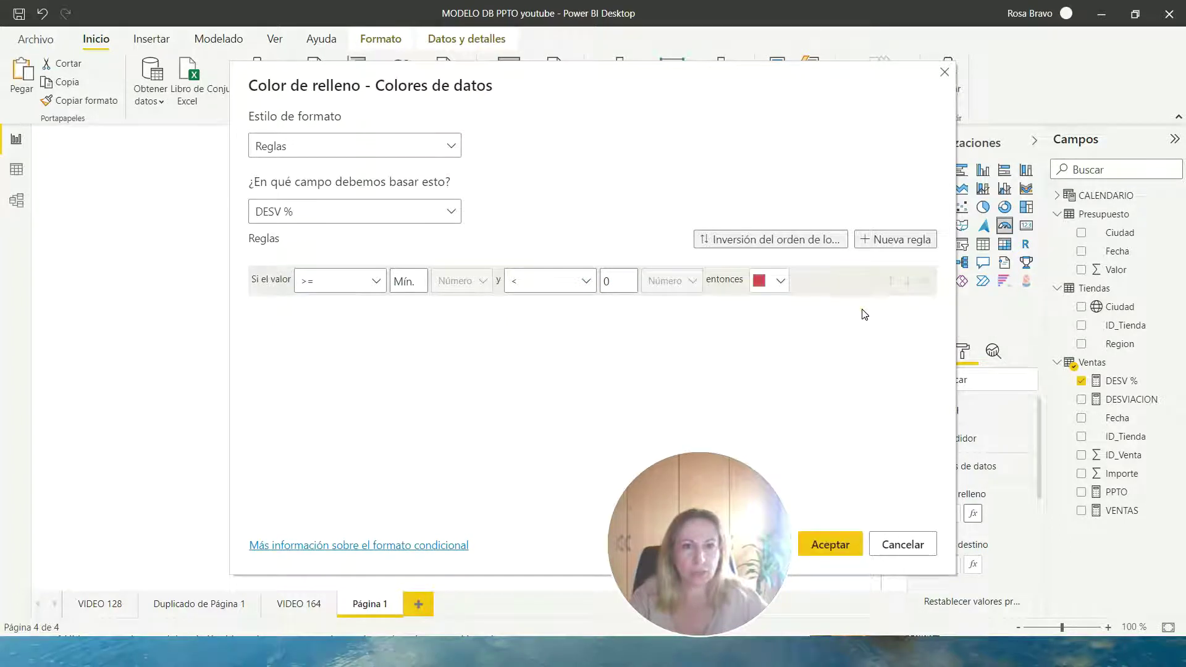
left_click(877, 241)
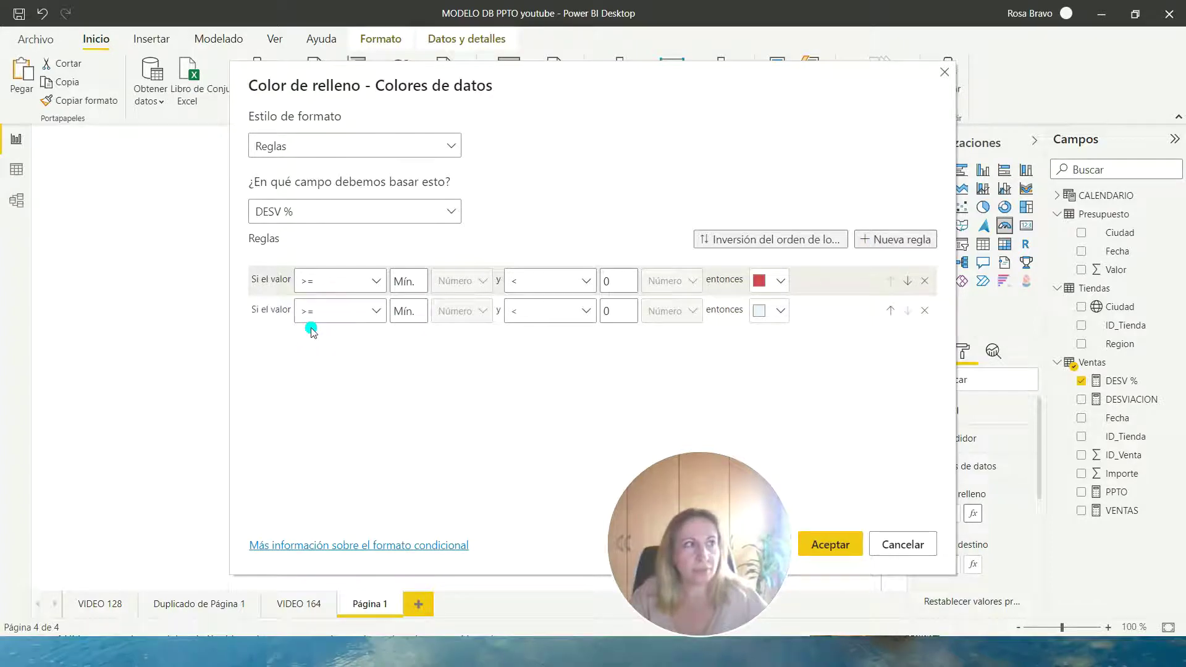
left_click(416, 312)
type("0")
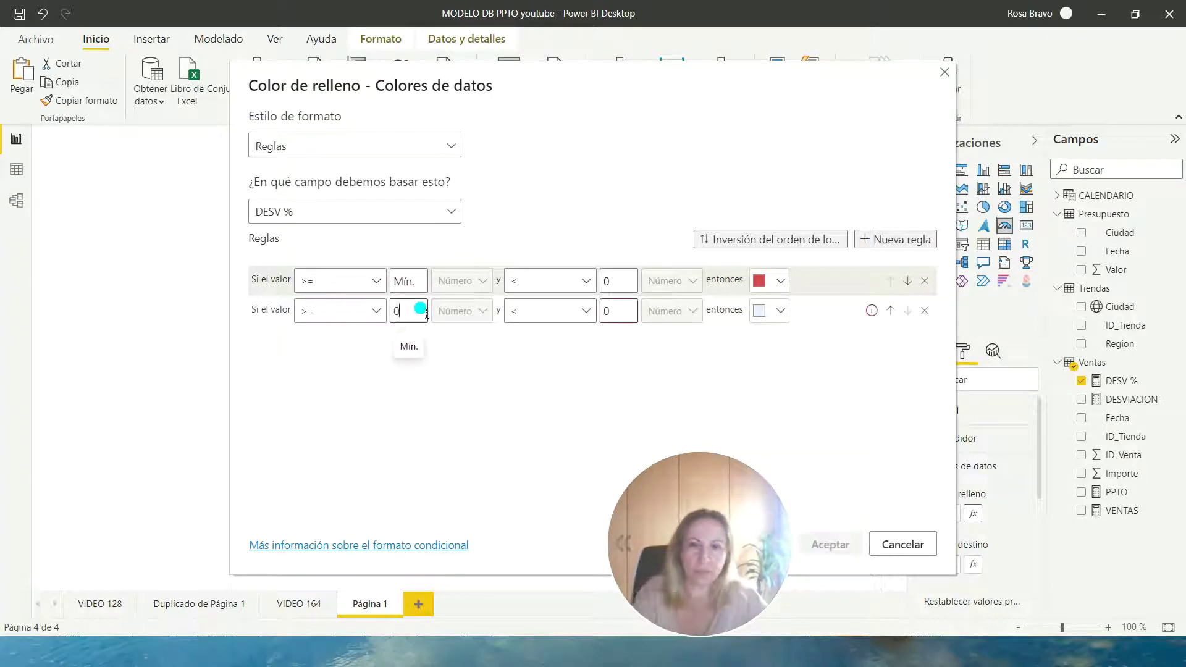
left_click(583, 315)
left_click(574, 355)
key("BackSpace")
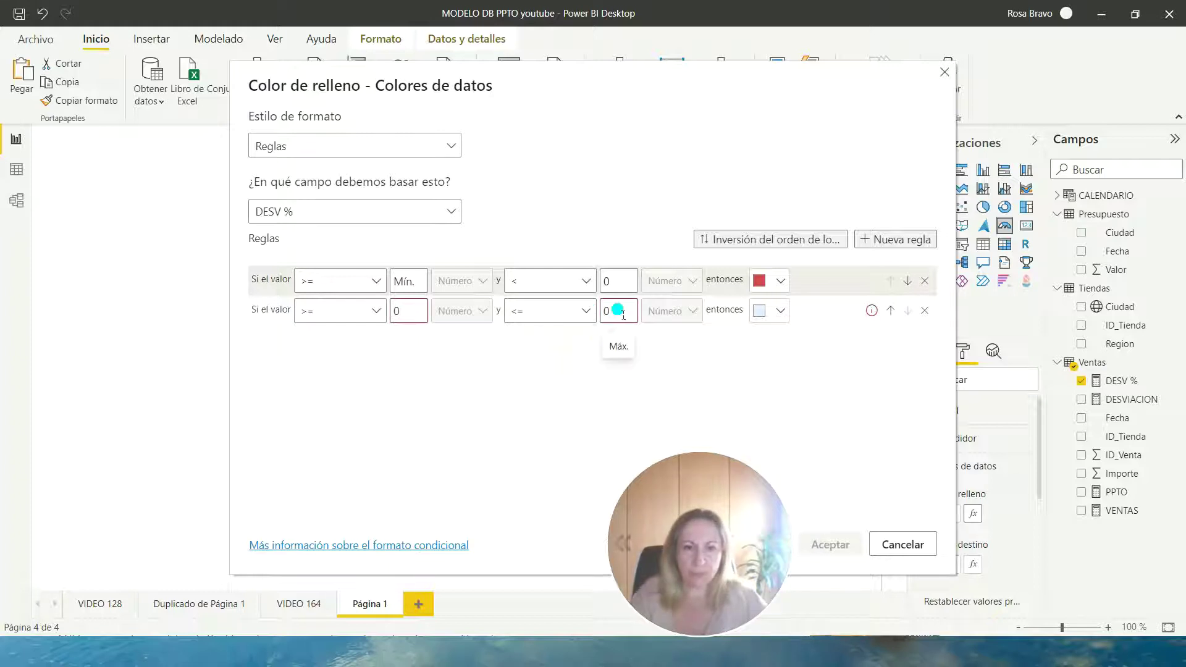
Step: Give the second rule custom green #06F031 and apply the colour rules
left_click(766, 311)
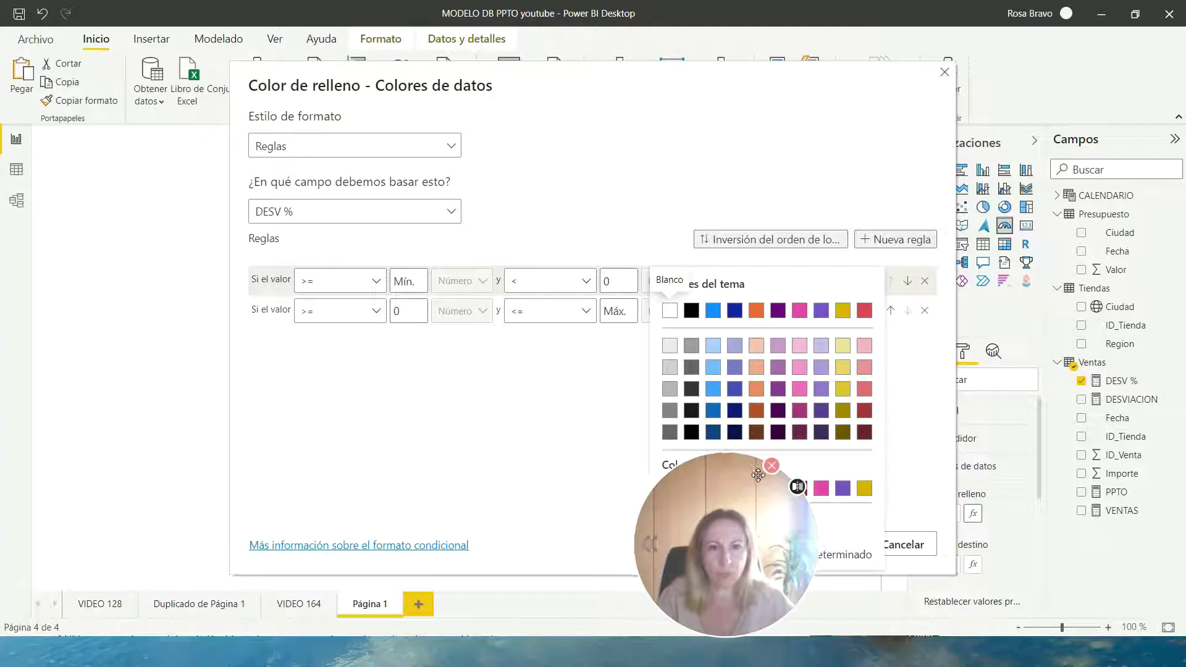
left_click(659, 514)
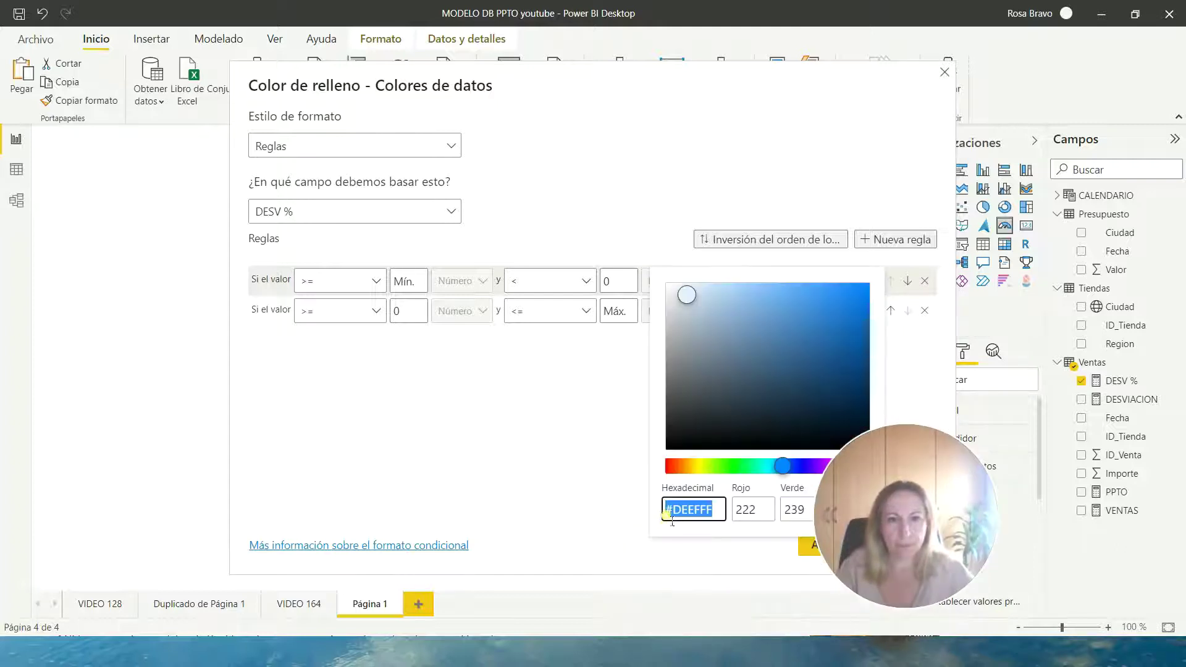
left_click(743, 467)
left_click(856, 284)
left_click(865, 293)
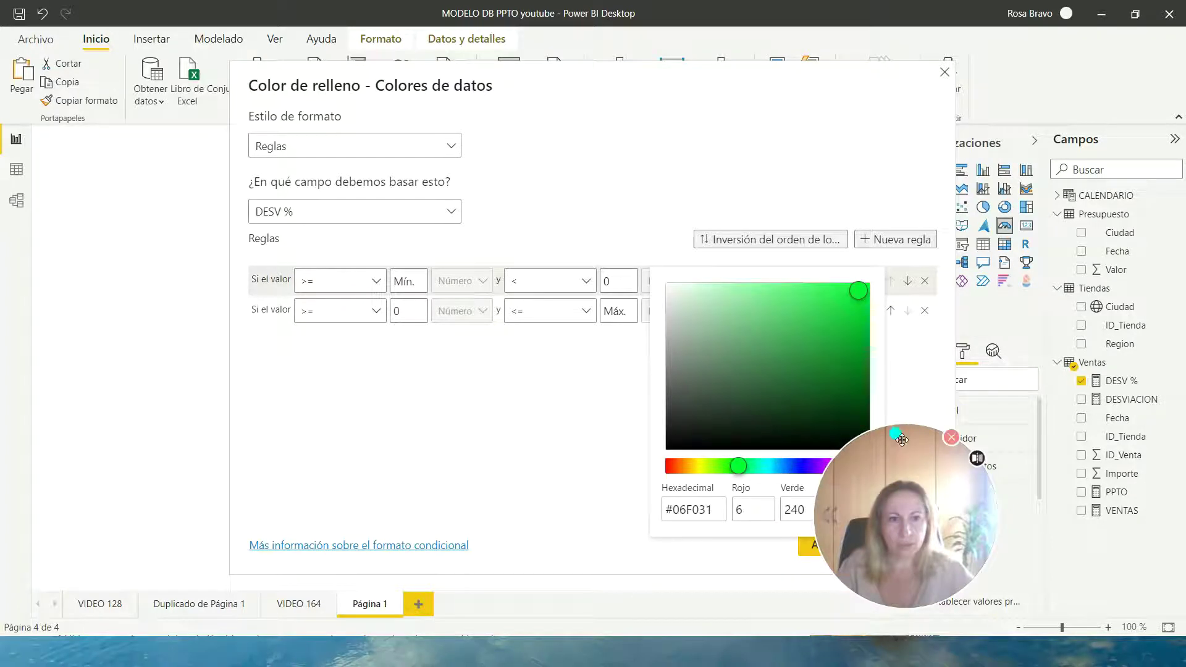
left_click(919, 469)
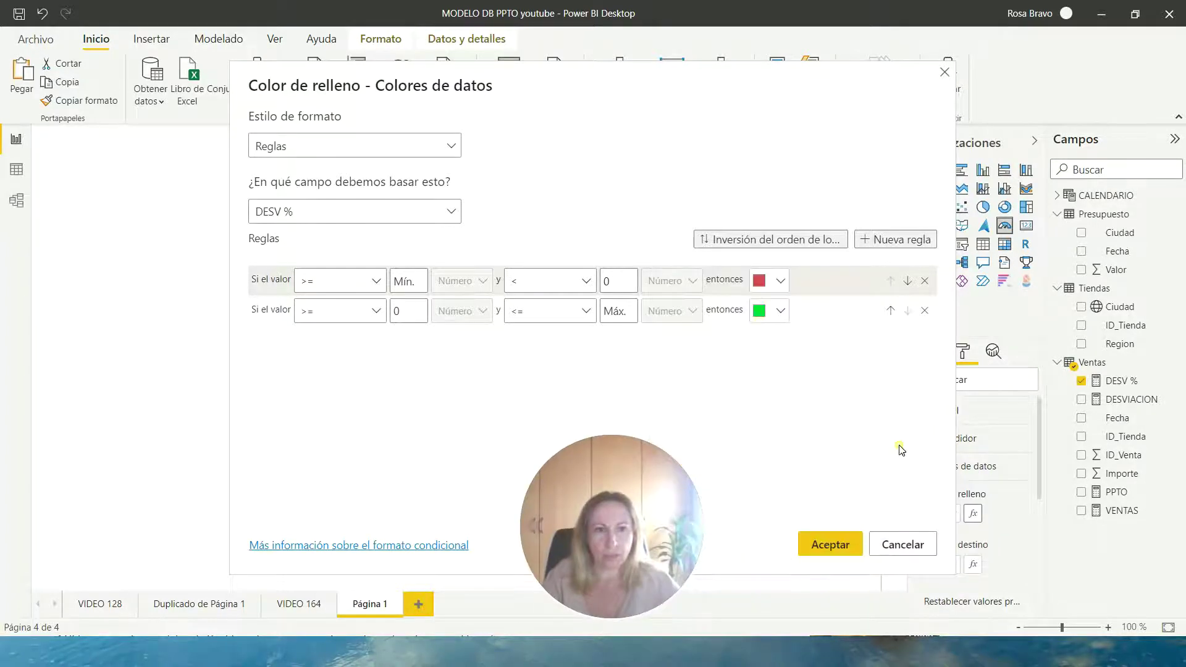
left_click(830, 544)
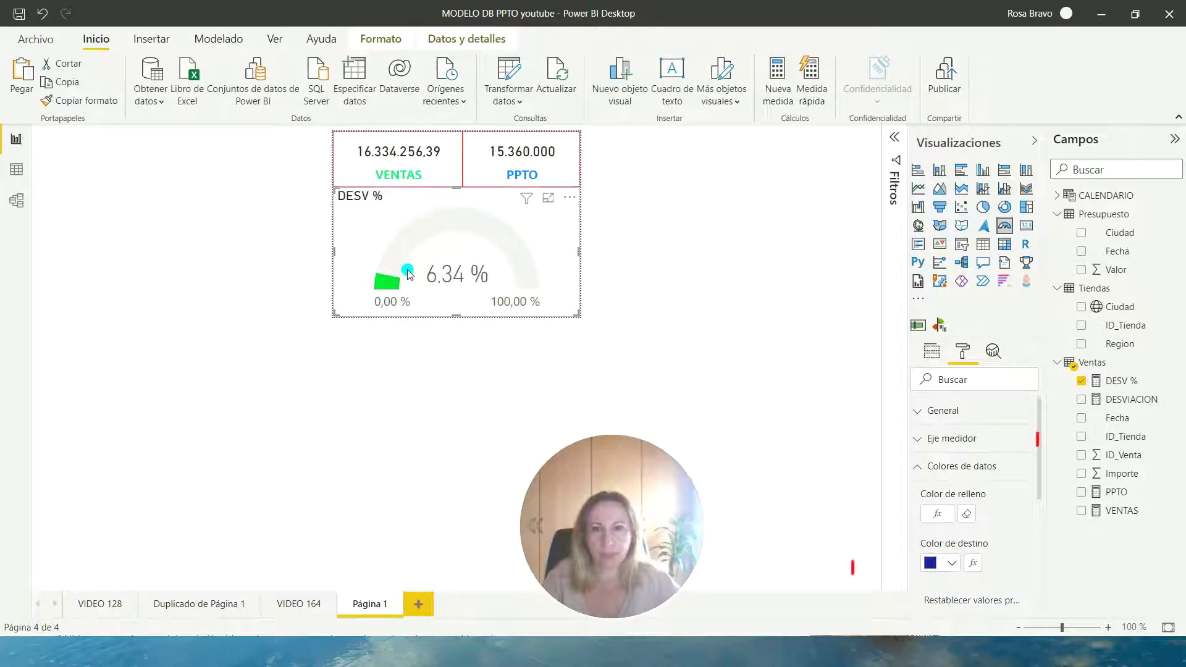
Step: Return to the VIDEO 164 dashboard to view the sales vs budget charts
left_click(284, 605)
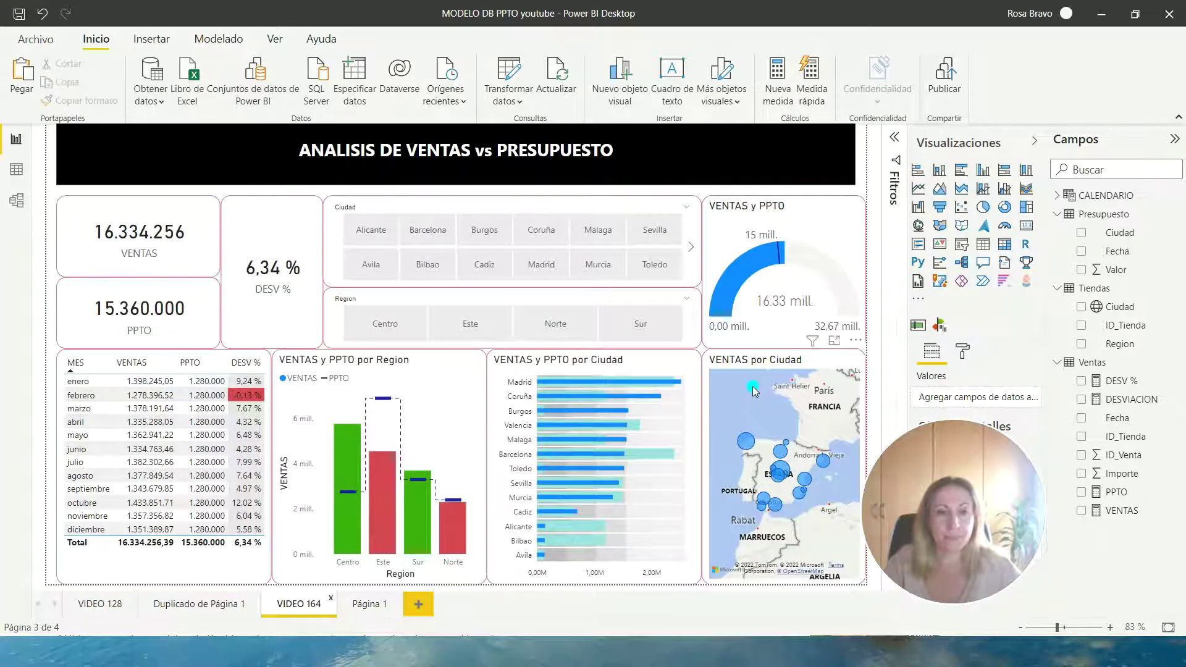
Step: Set the VENTAS por Ciudad map's tooltip to report page Página 1
left_click(753, 390)
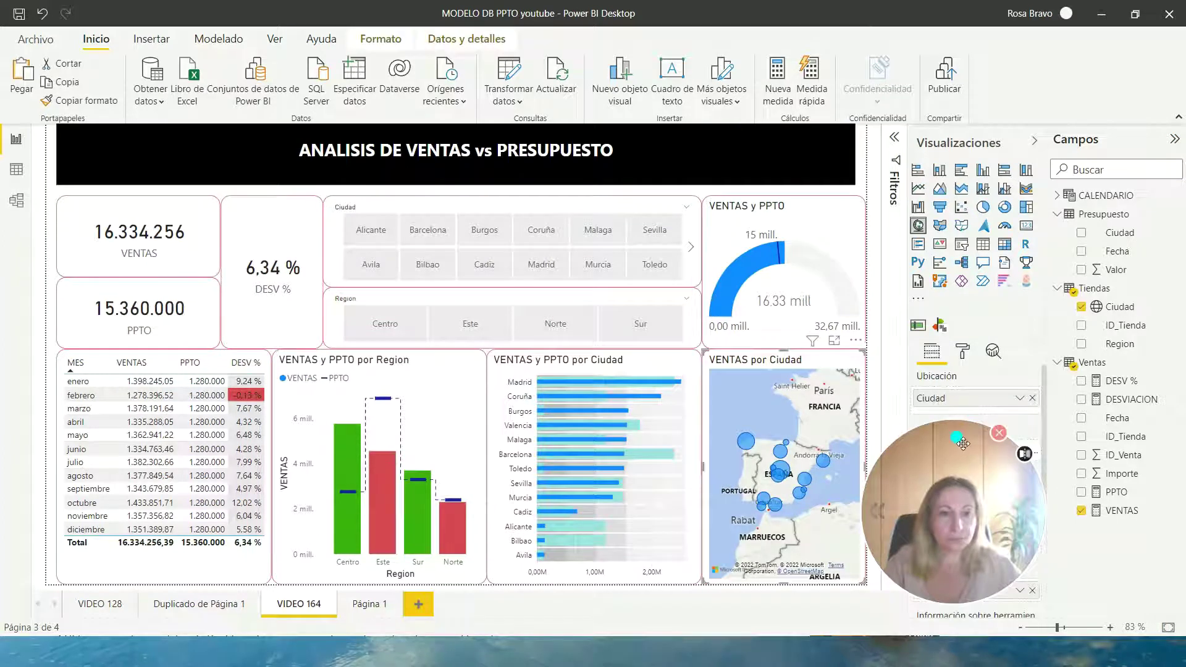
left_click_drag(963, 444, 556, 459)
left_click(965, 351)
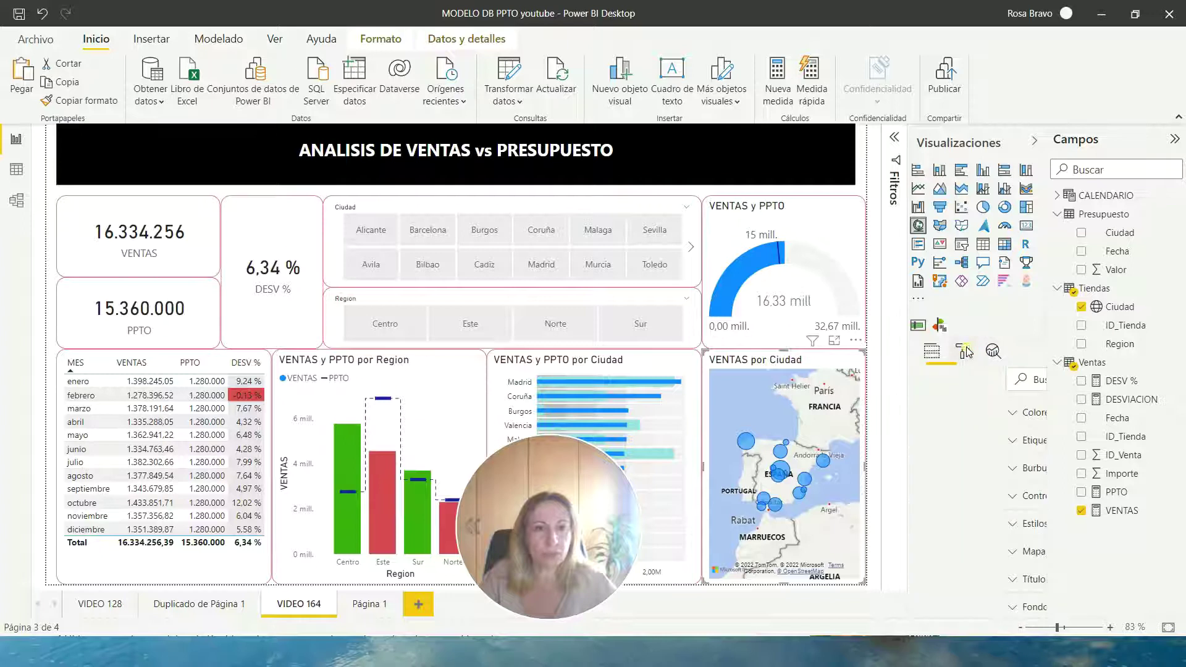
scroll(951, 470, "down", 1)
left_click(937, 482)
scroll(939, 494, "down", 2)
scroll(930, 544, "down", 1)
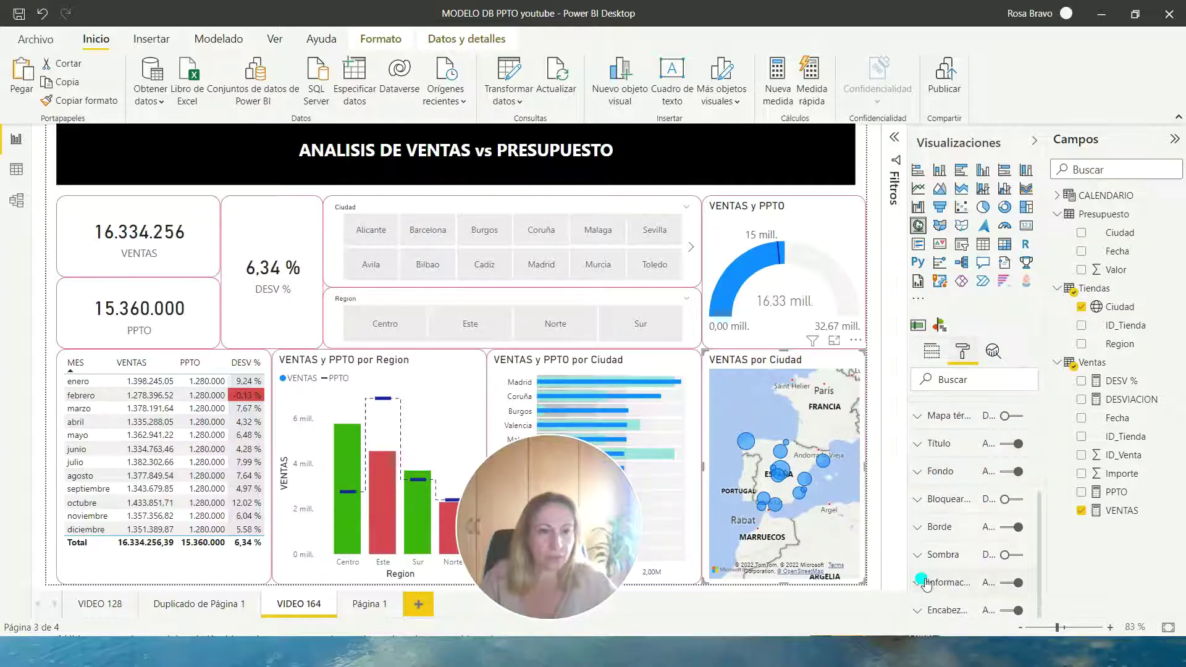
left_click(1012, 575)
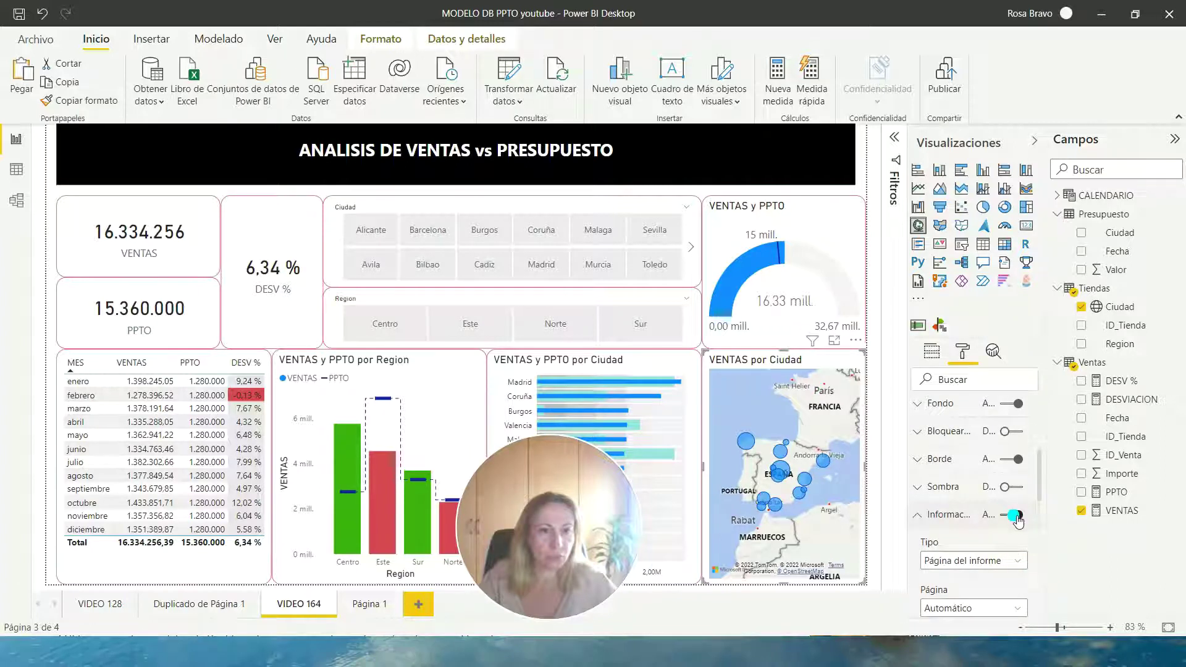
scroll(994, 554, "down", 1)
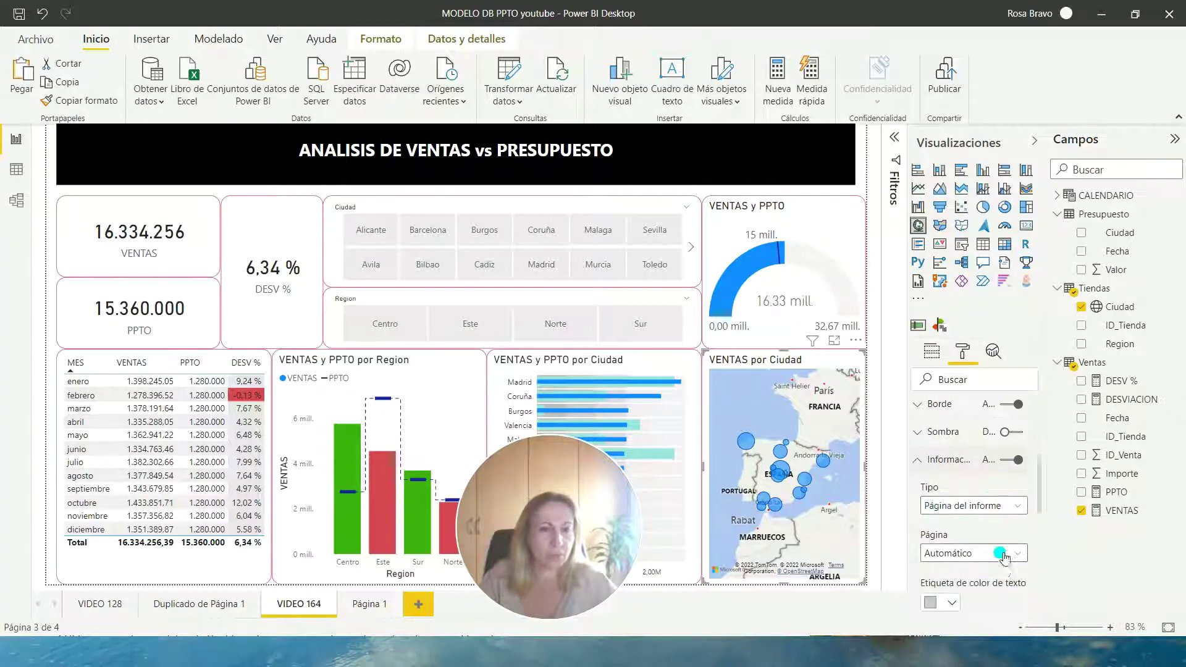
left_click(970, 541)
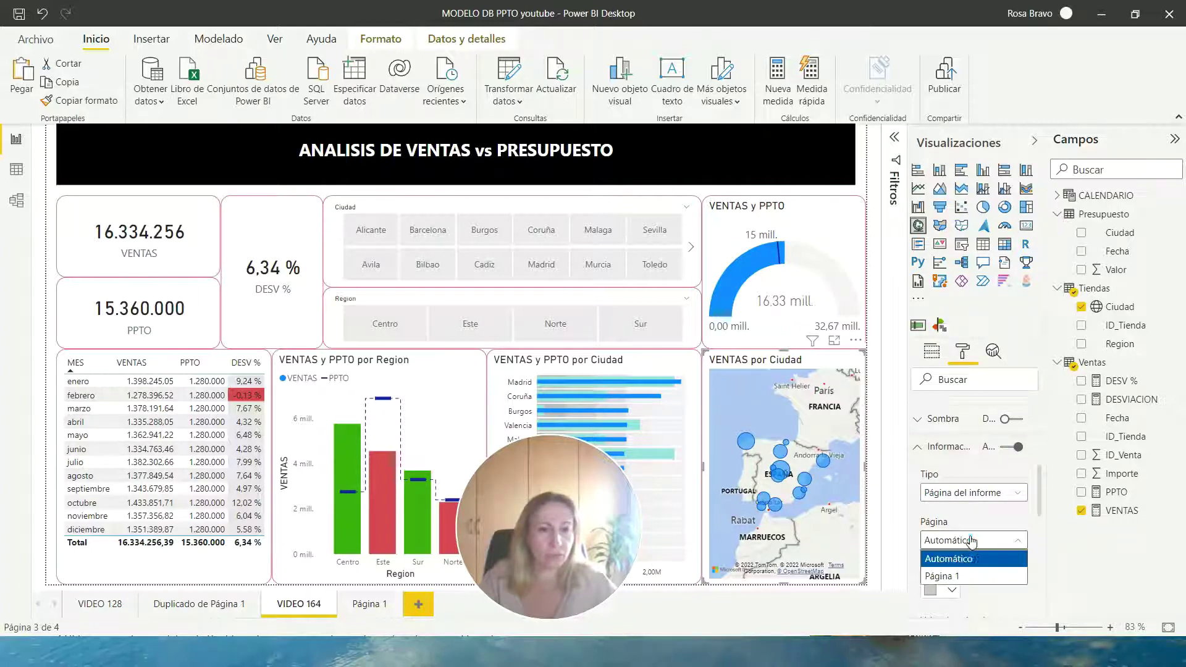
left_click(960, 578)
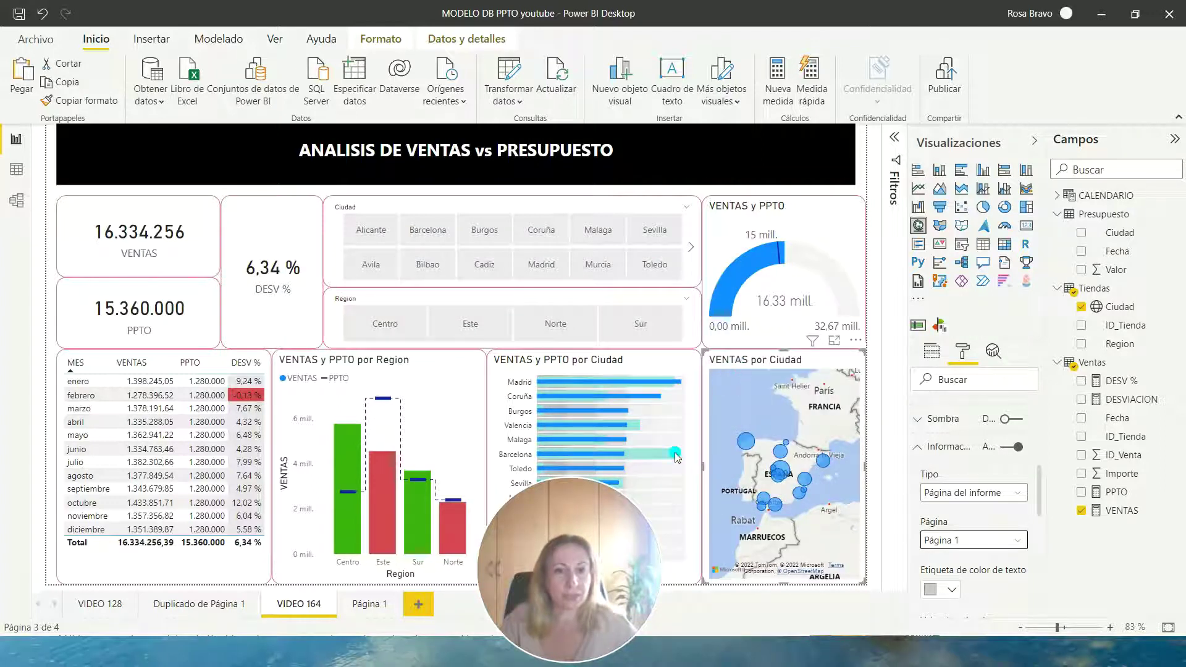
left_click_drag(578, 510, 602, 428)
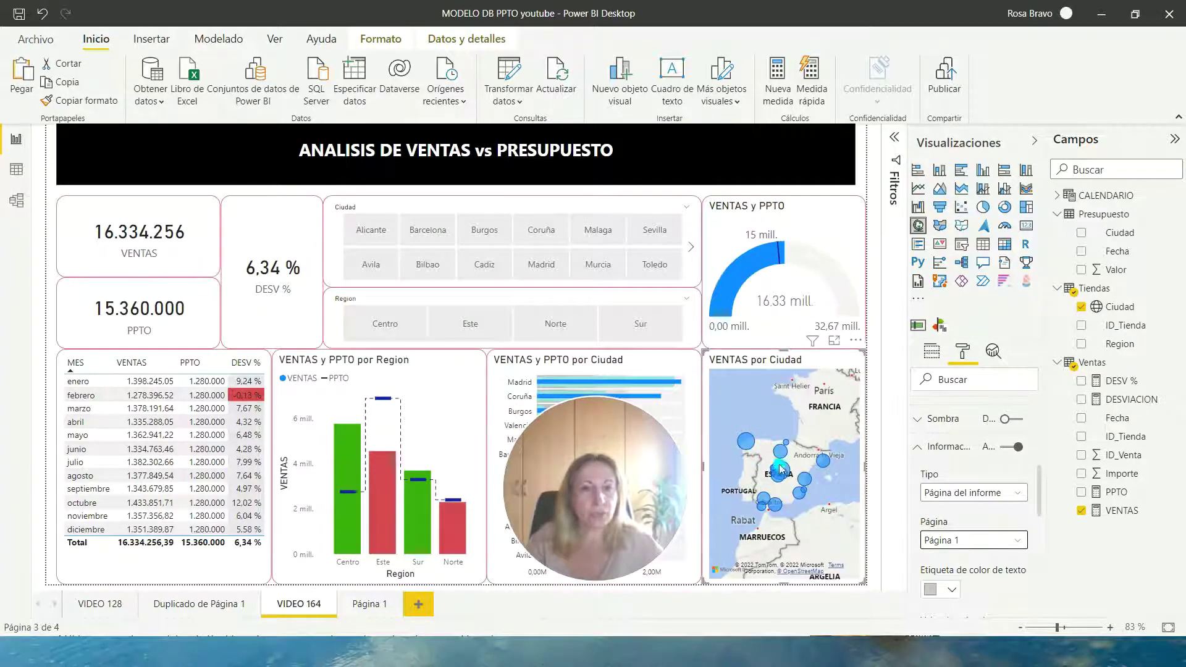
Step: Duplicate the Página 1 tooltip page
left_click(367, 603)
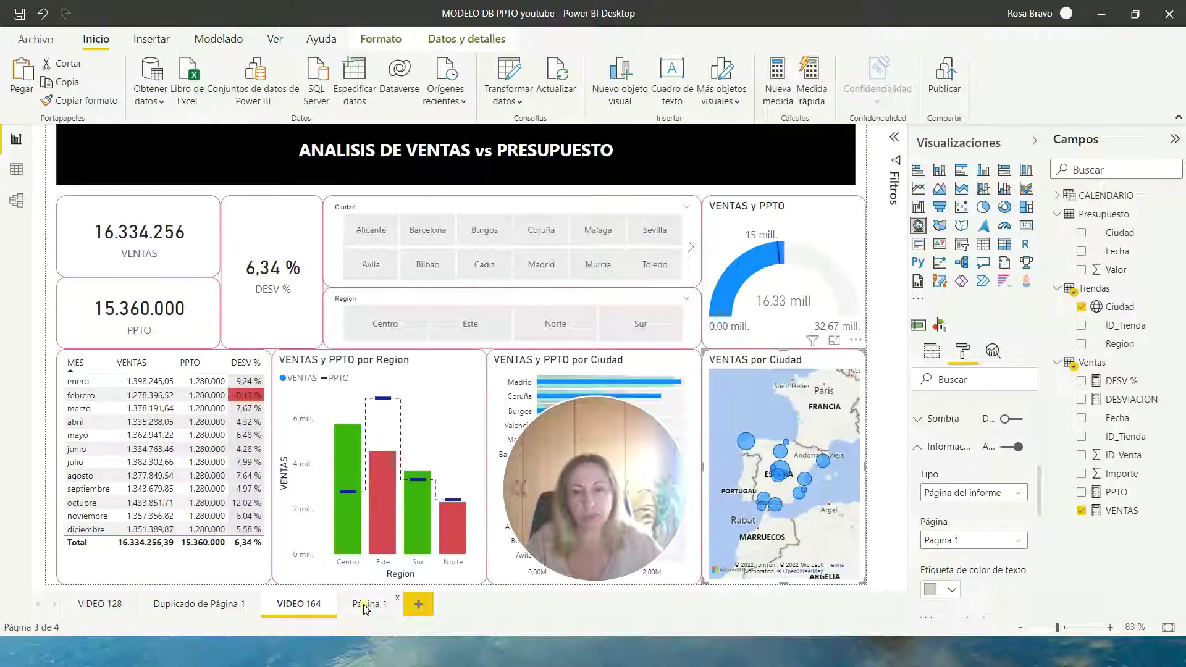
right_click(365, 605)
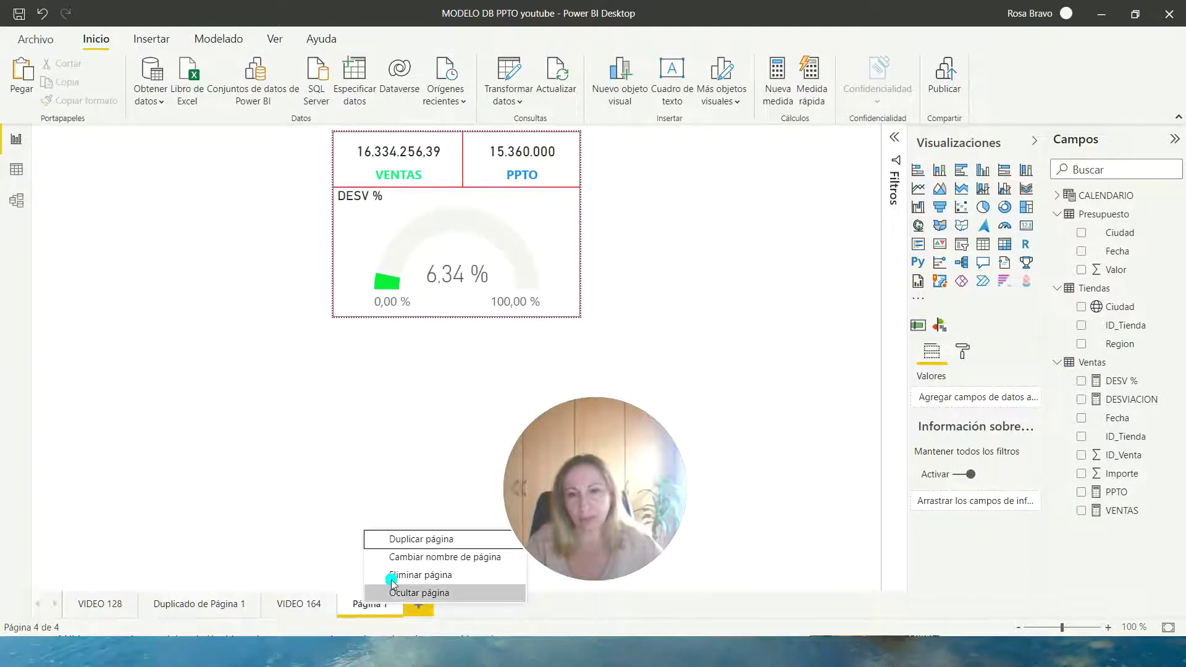
left_click(400, 541)
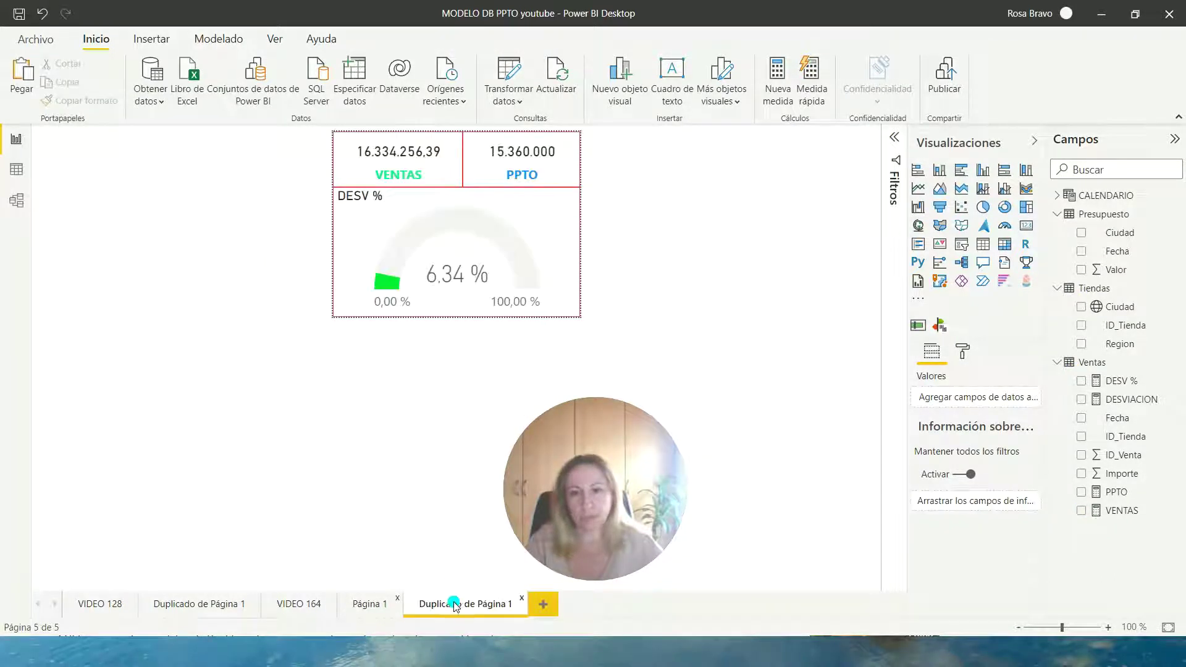
Step: Lower the gauge's top edge and shorten the VENTAS and PPTO cards to leave a gap
left_click(459, 207)
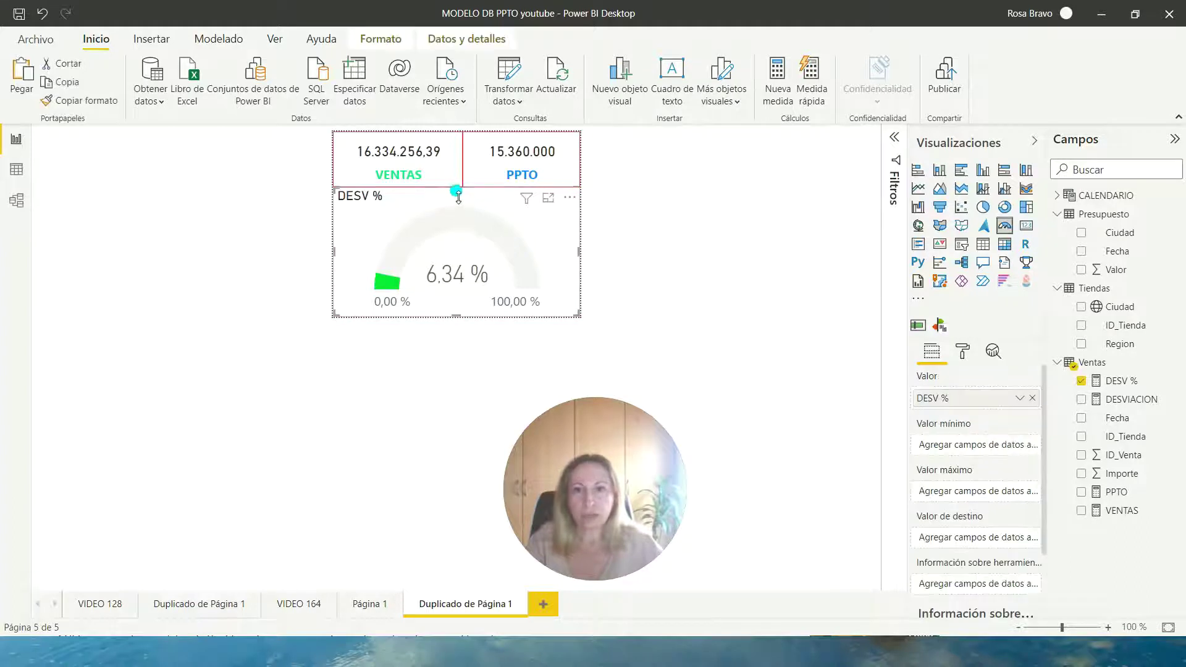
left_click_drag(458, 189, 455, 220)
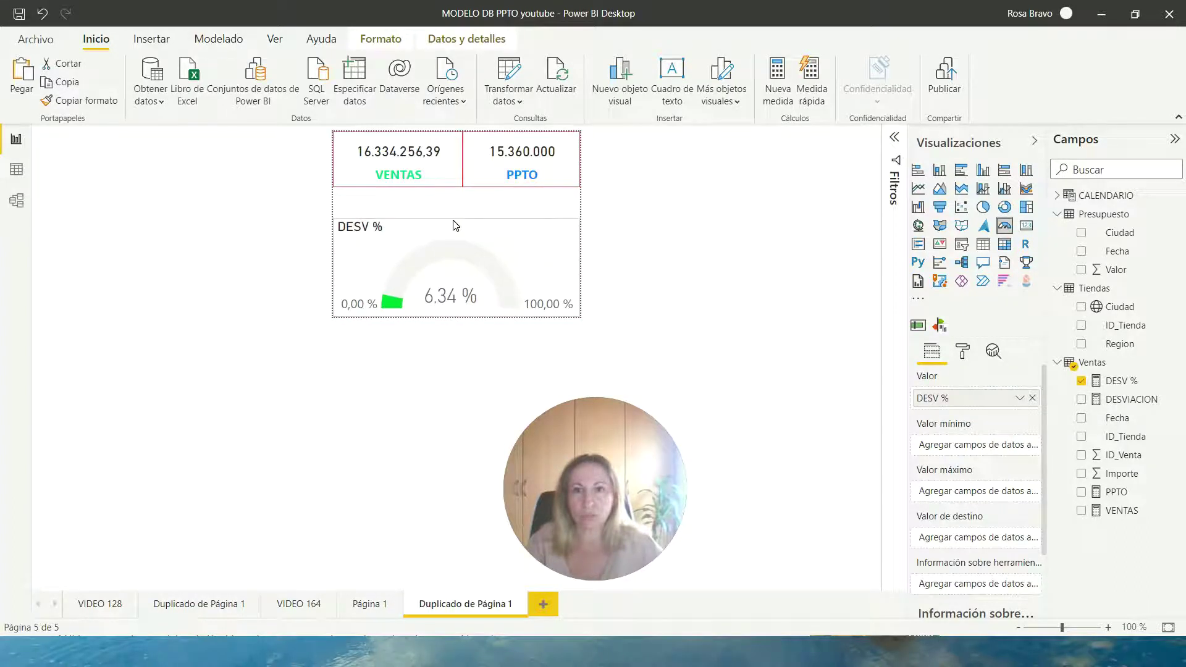
left_click(444, 180)
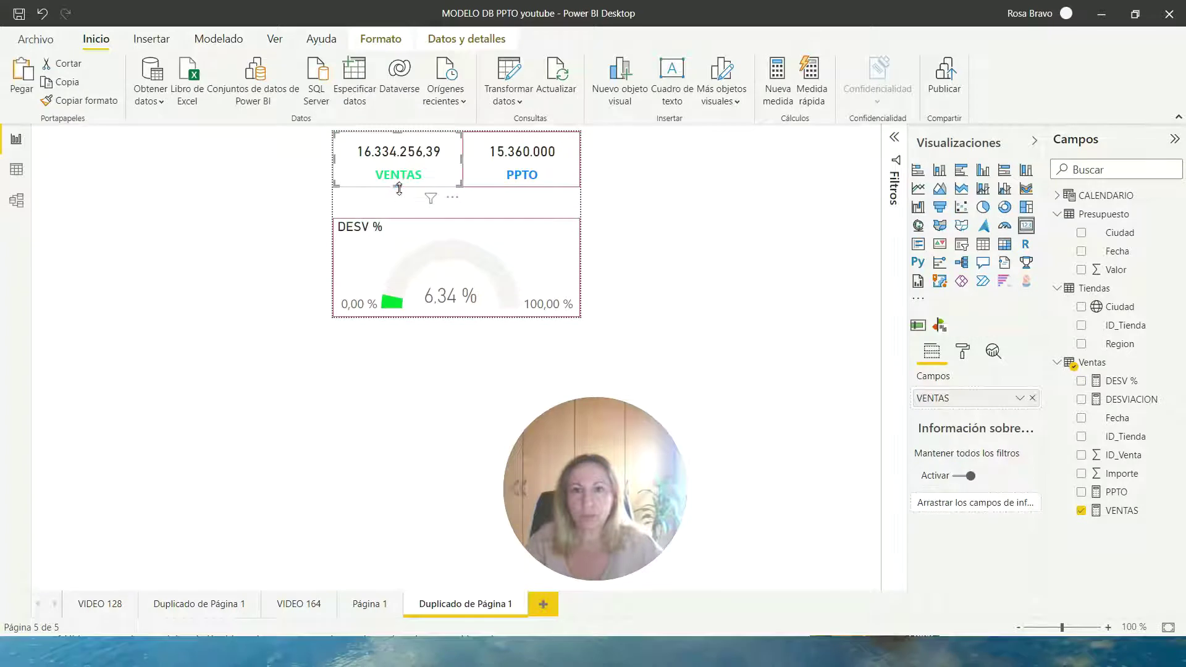
left_click_drag(399, 189, 399, 184)
left_click(506, 188)
left_click_drag(521, 192, 521, 183)
left_click(471, 207)
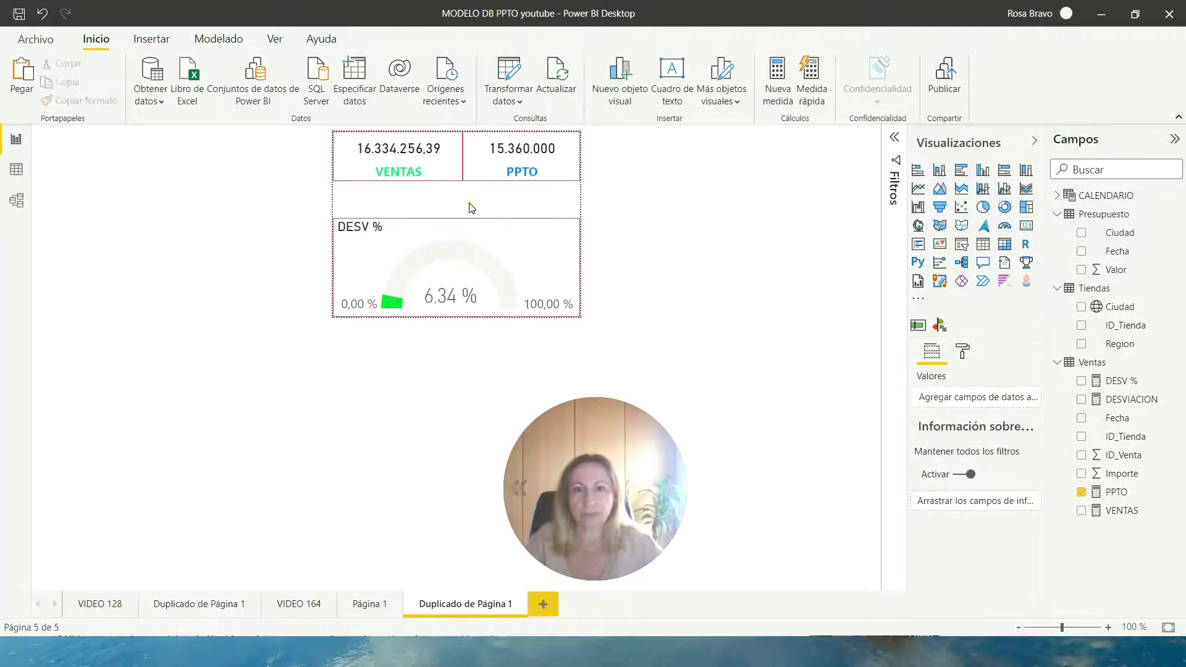
Step: Select the Ventas table in the Fields pane to hold a new measure
left_click(512, 239)
left_click(1082, 307)
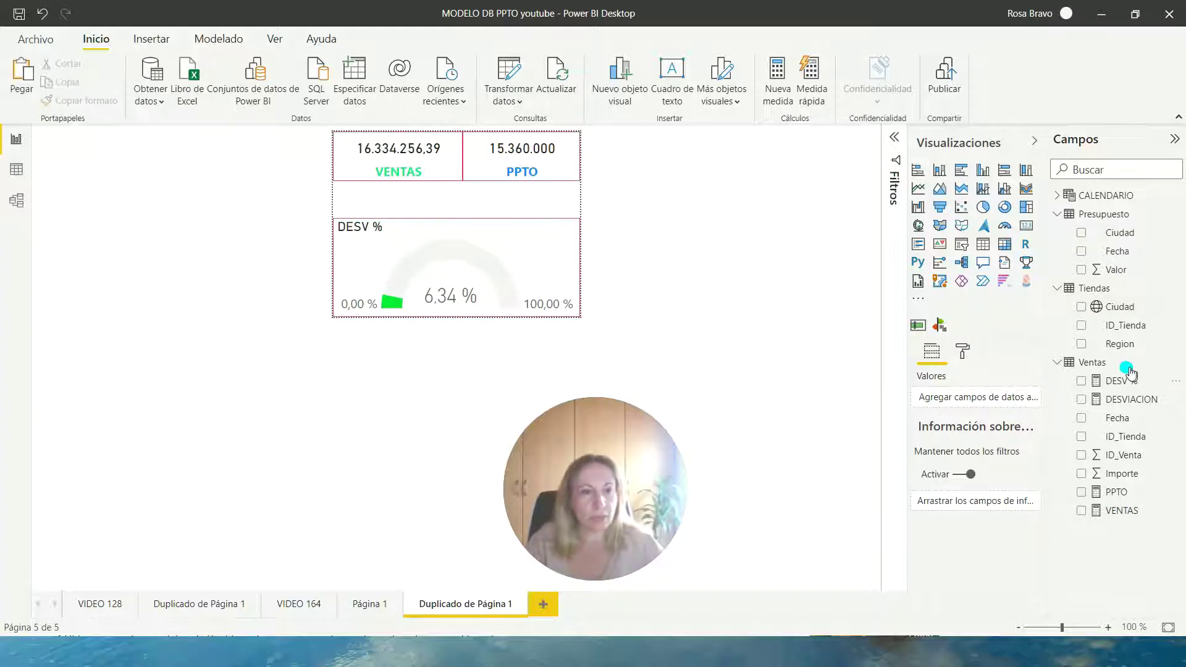
left_click(1092, 363)
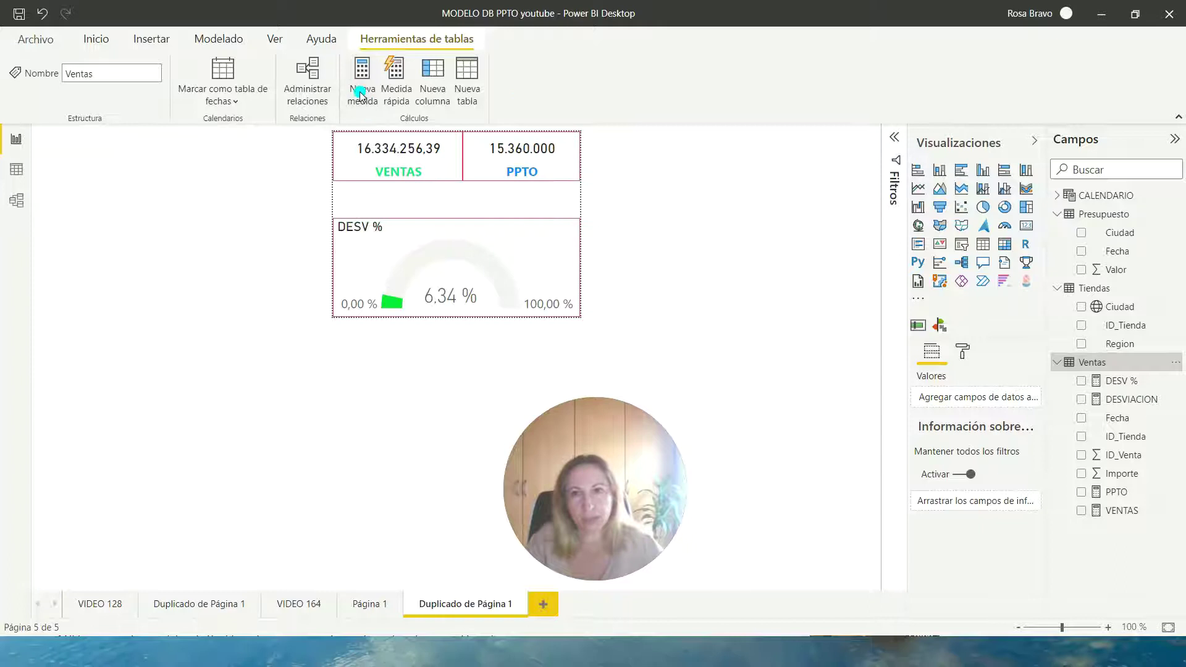
Step: Create the measure CIUDAD = SELECTEDVALUE(Tiendas[Ciudad]) in the Ventas table
left_click(360, 94)
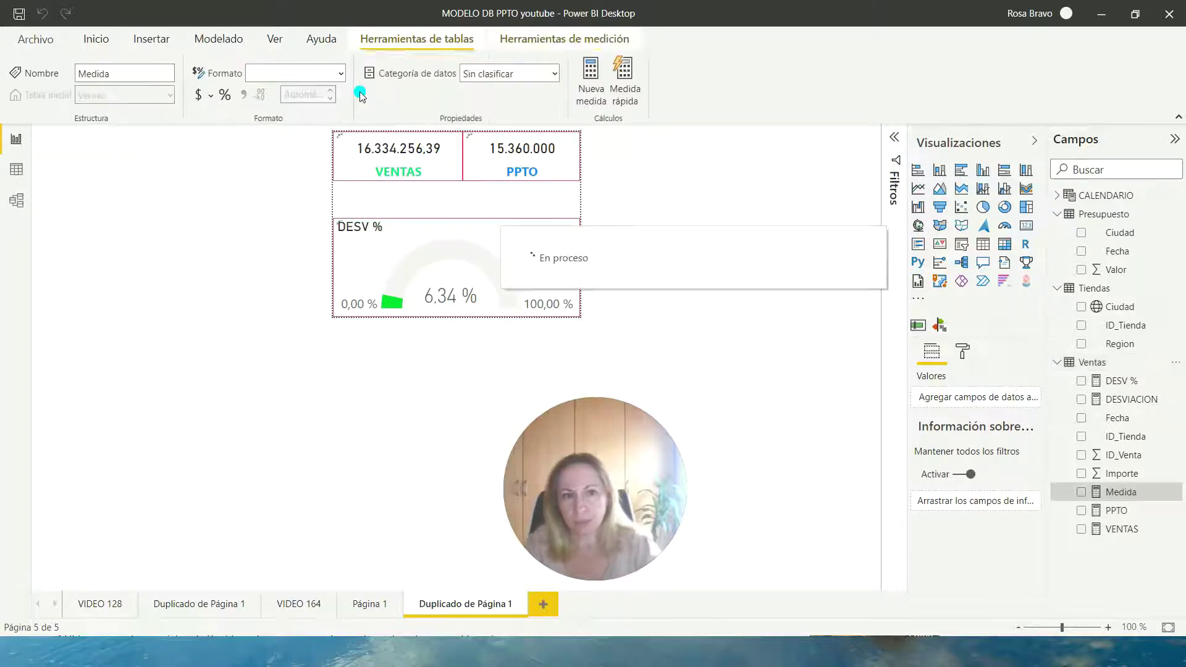
type("ciud")
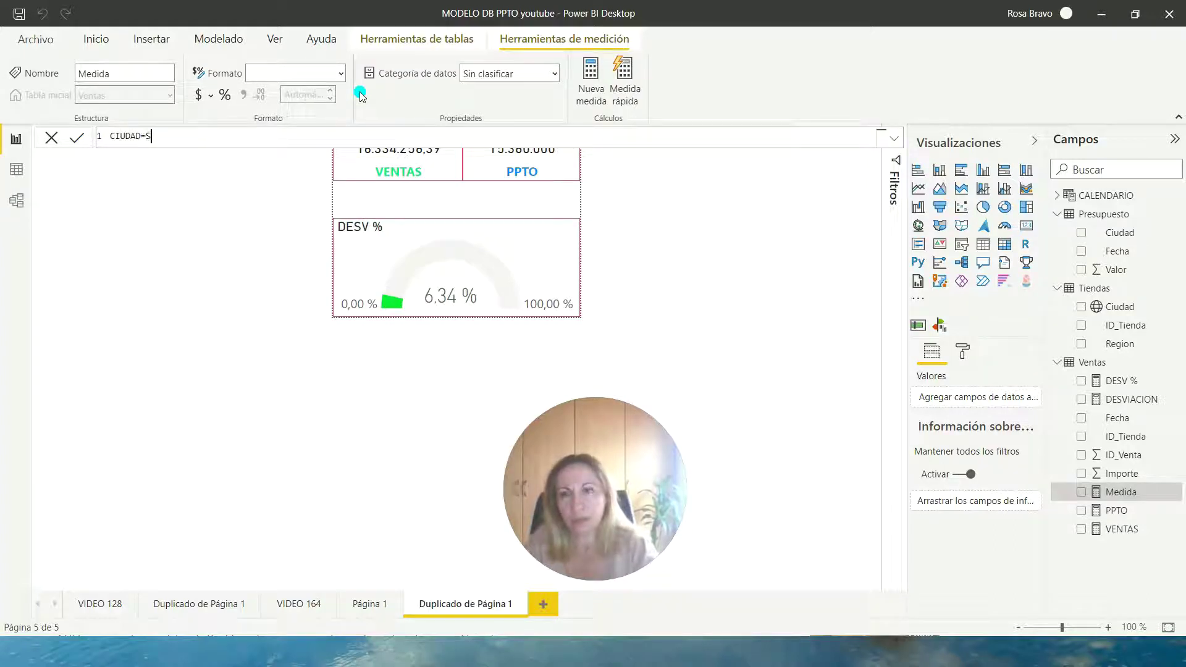
type("ELECTED")
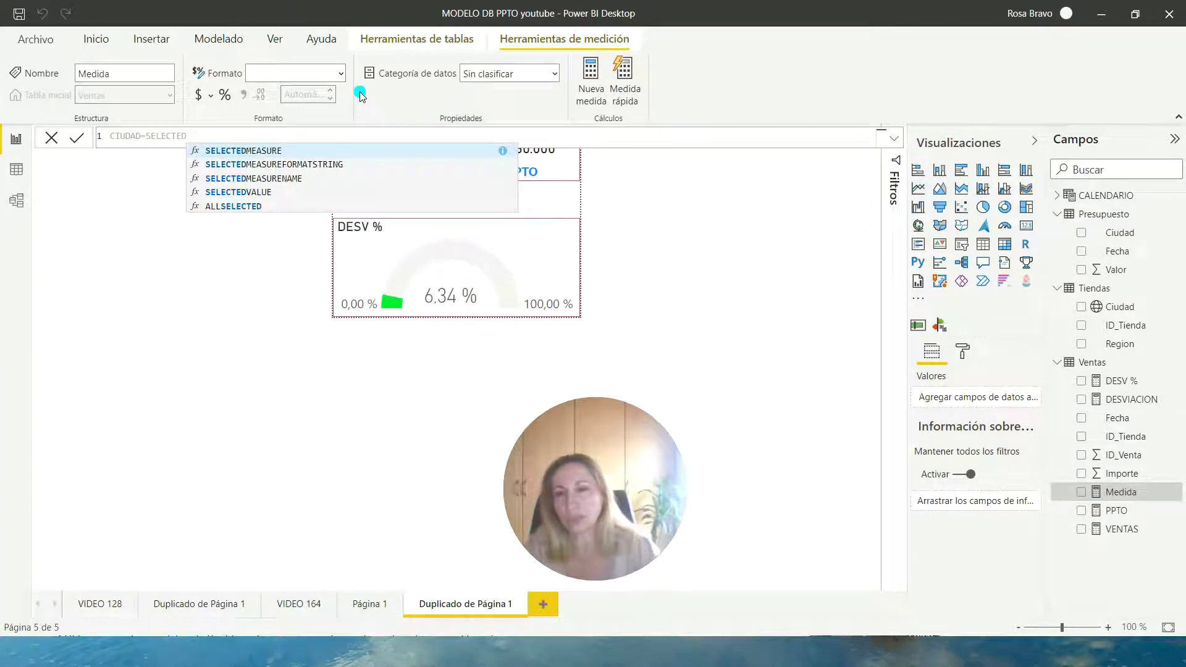
double_click(242, 192)
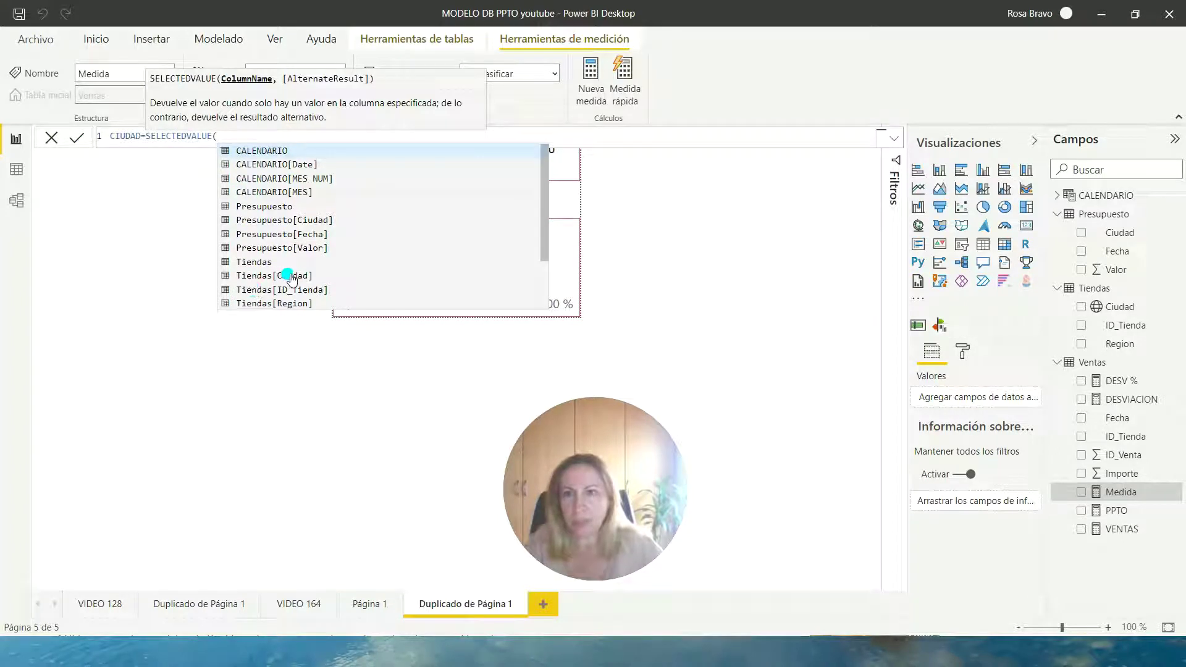
double_click(289, 277)
type(")")
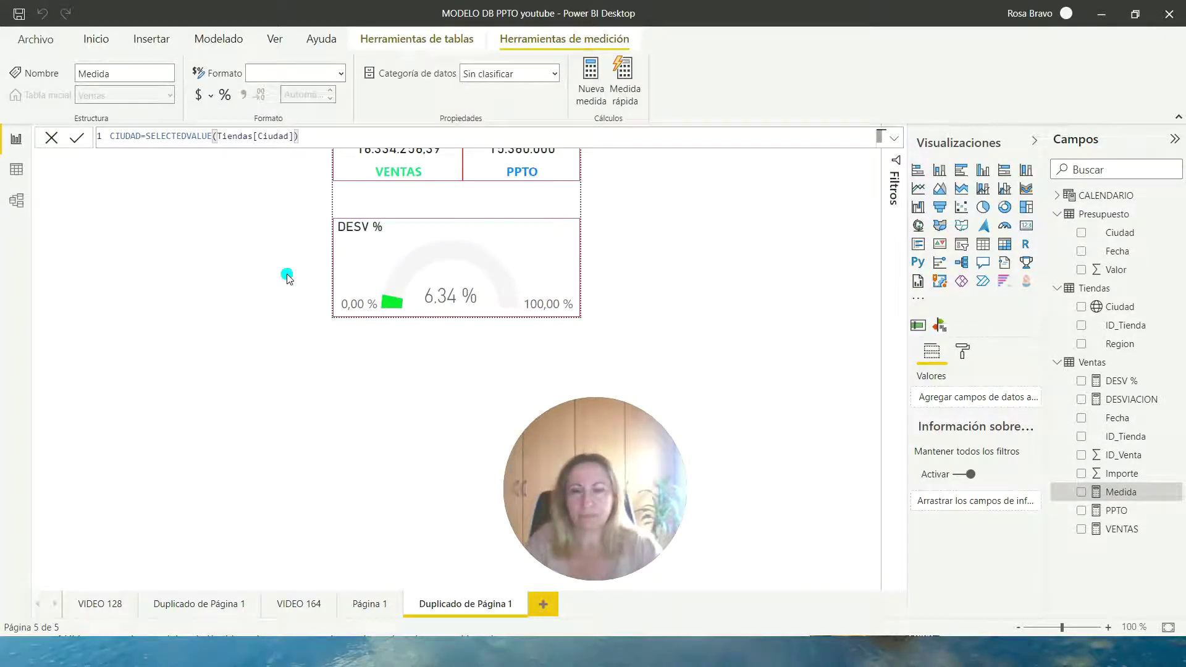
key("Return")
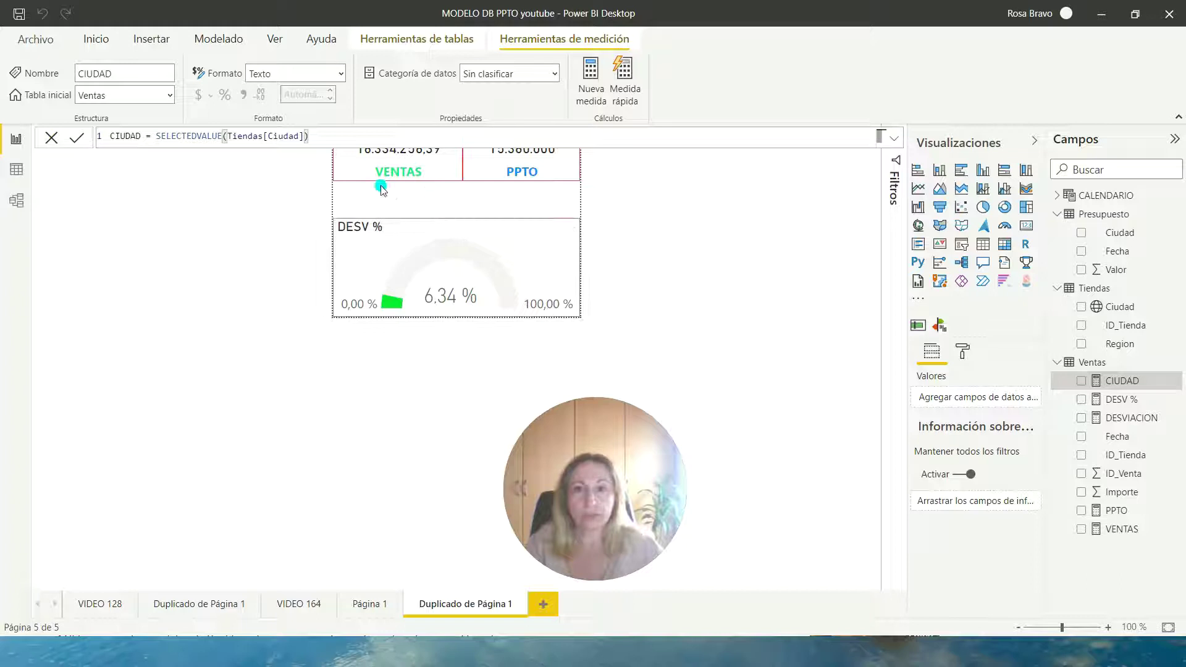
left_click(445, 196)
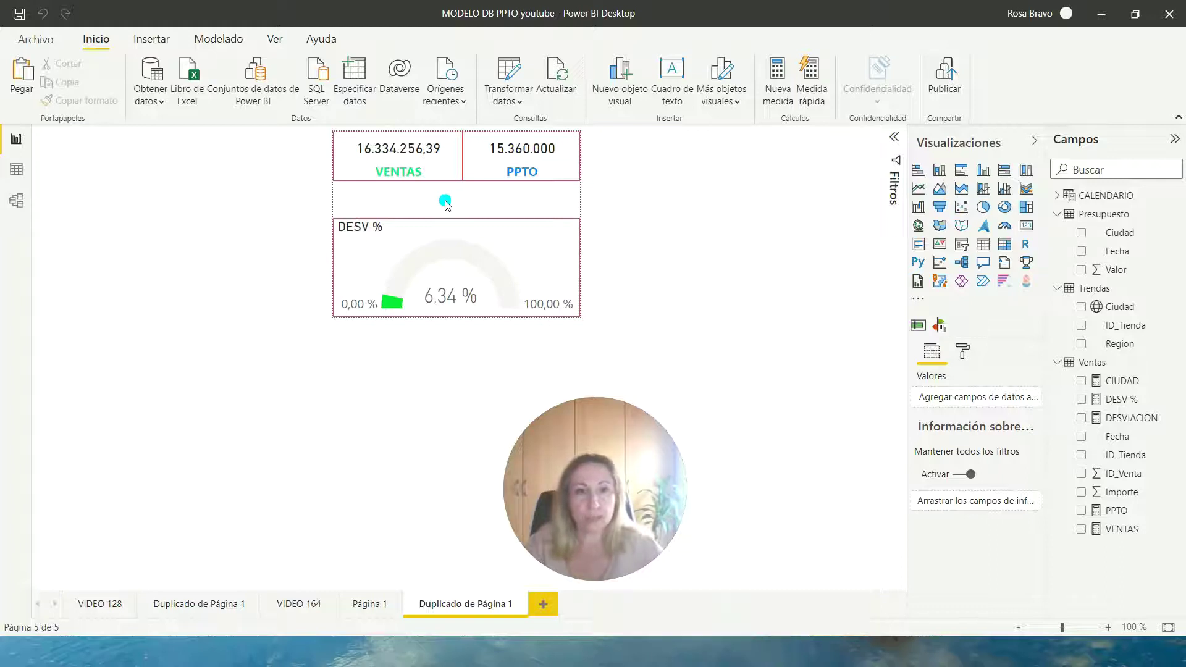
Step: Insert a text box sized into the strip between the cards and gauge, and start adding a dynamic value
left_click(672, 73)
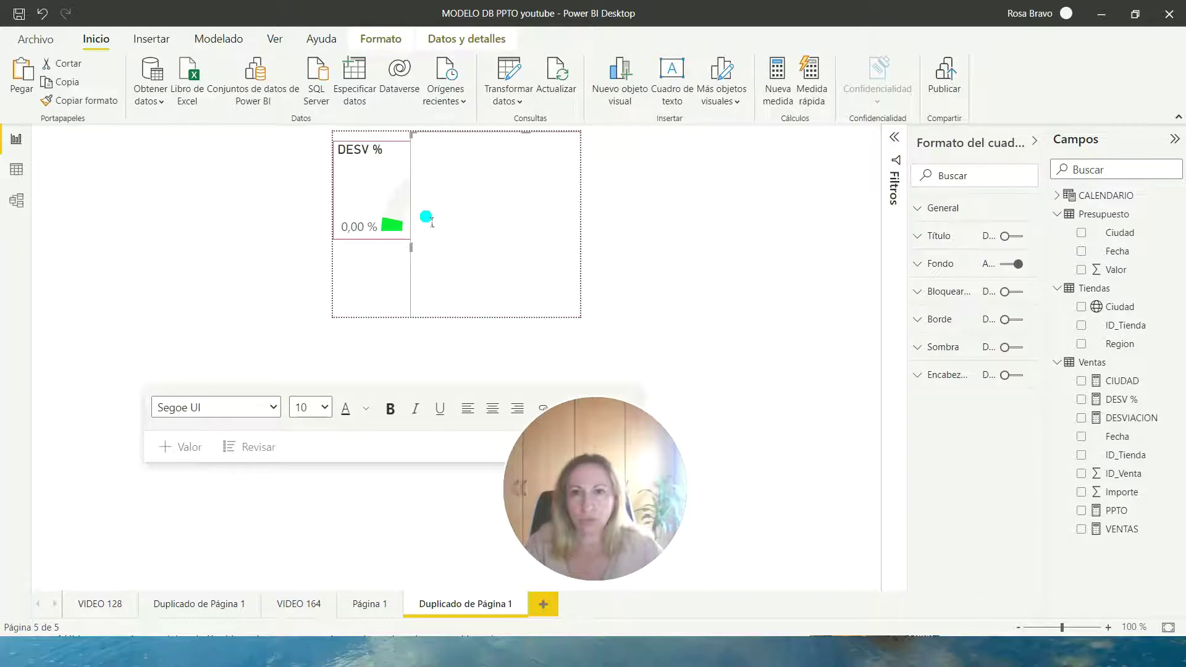
left_click(413, 249)
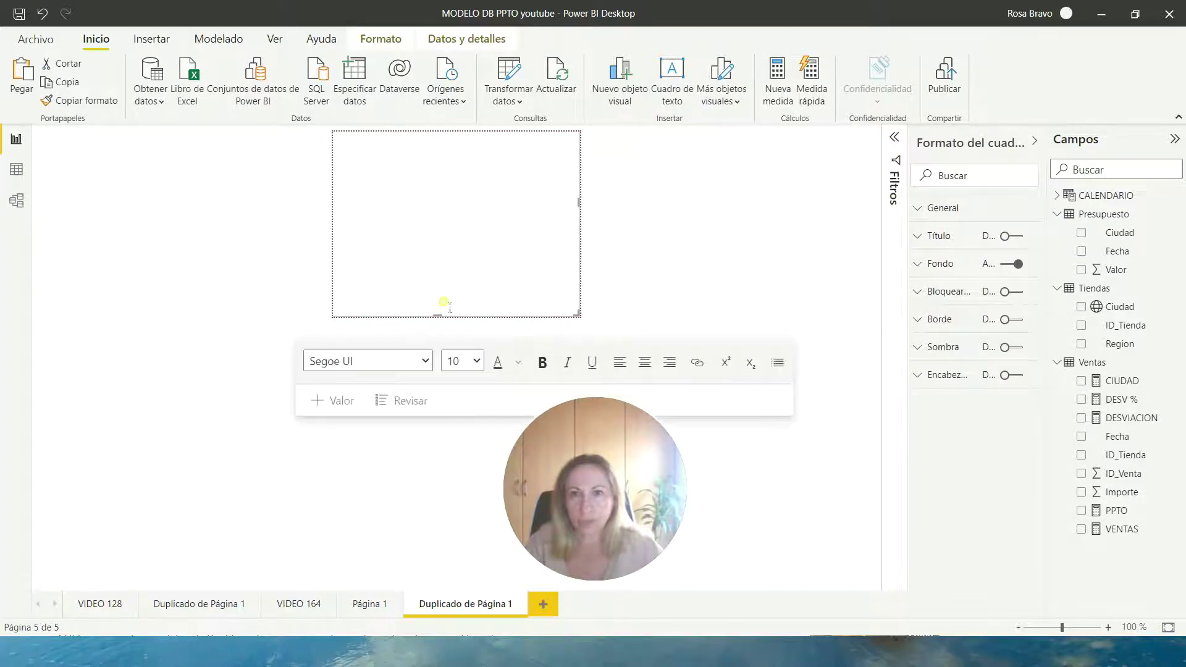
left_click_drag(438, 318, 431, 180)
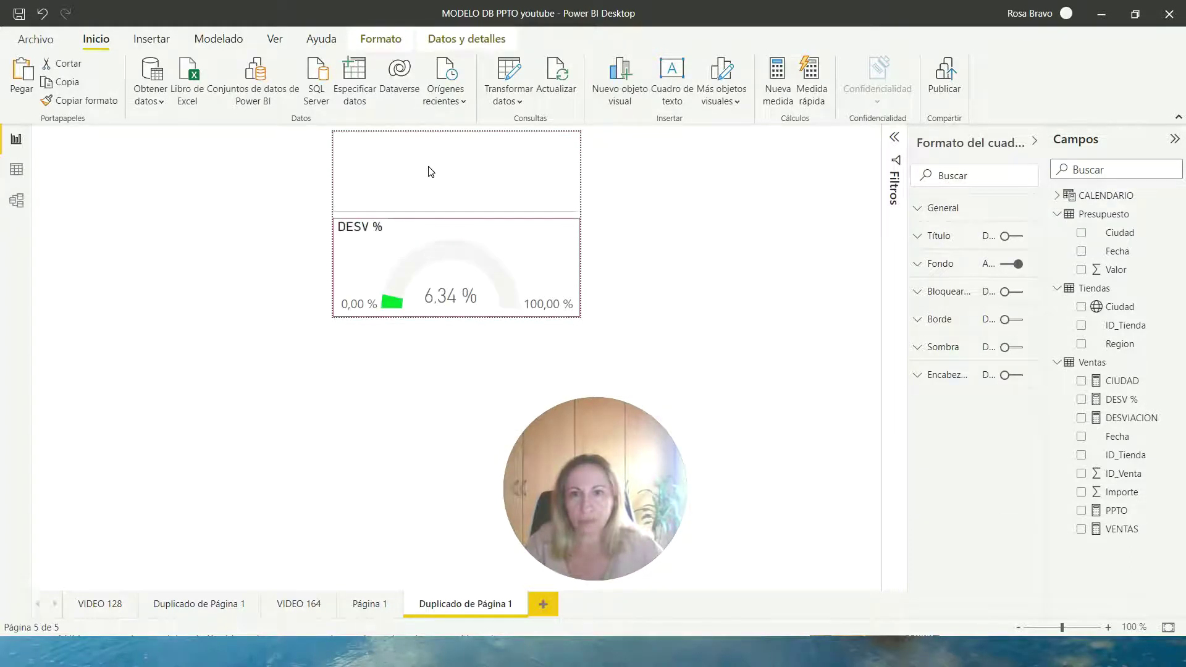
left_click(441, 173)
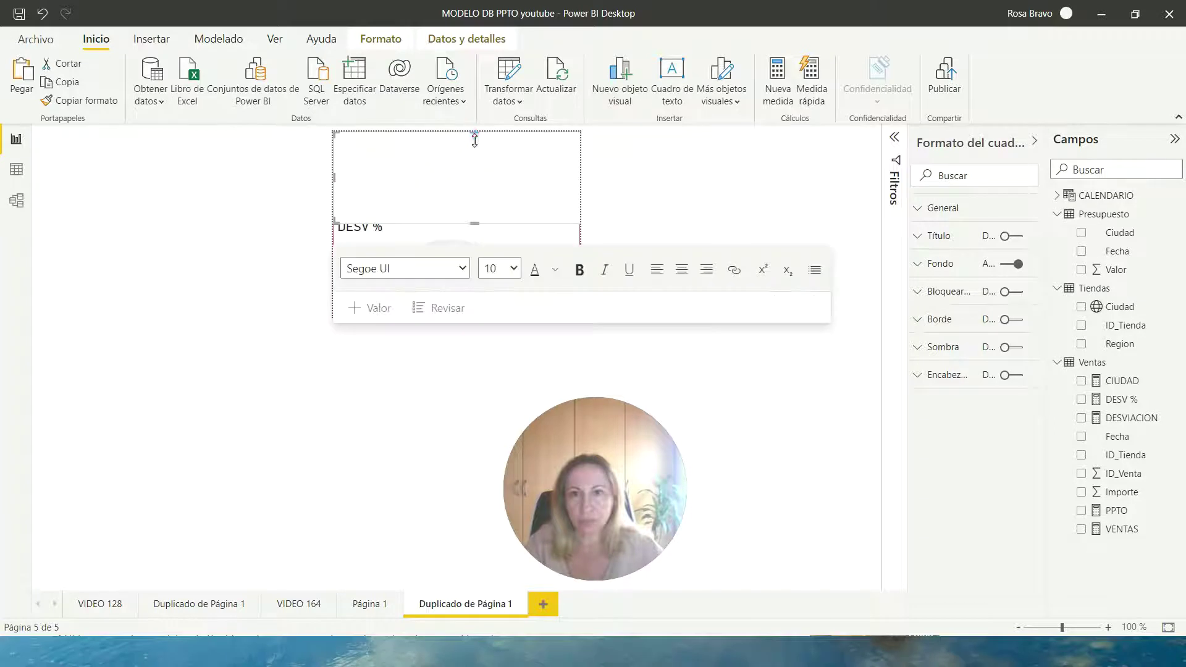
left_click_drag(470, 134, 475, 181)
left_click(481, 218)
left_click_drag(442, 223, 442, 218)
left_click(455, 208)
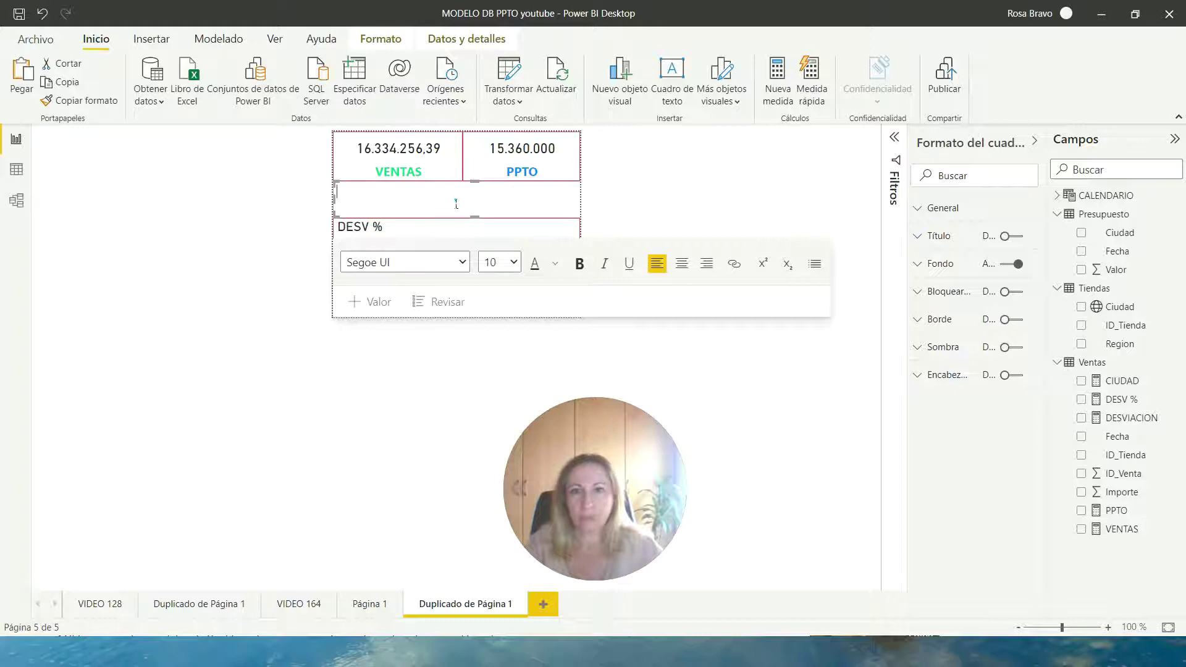
left_click(442, 208)
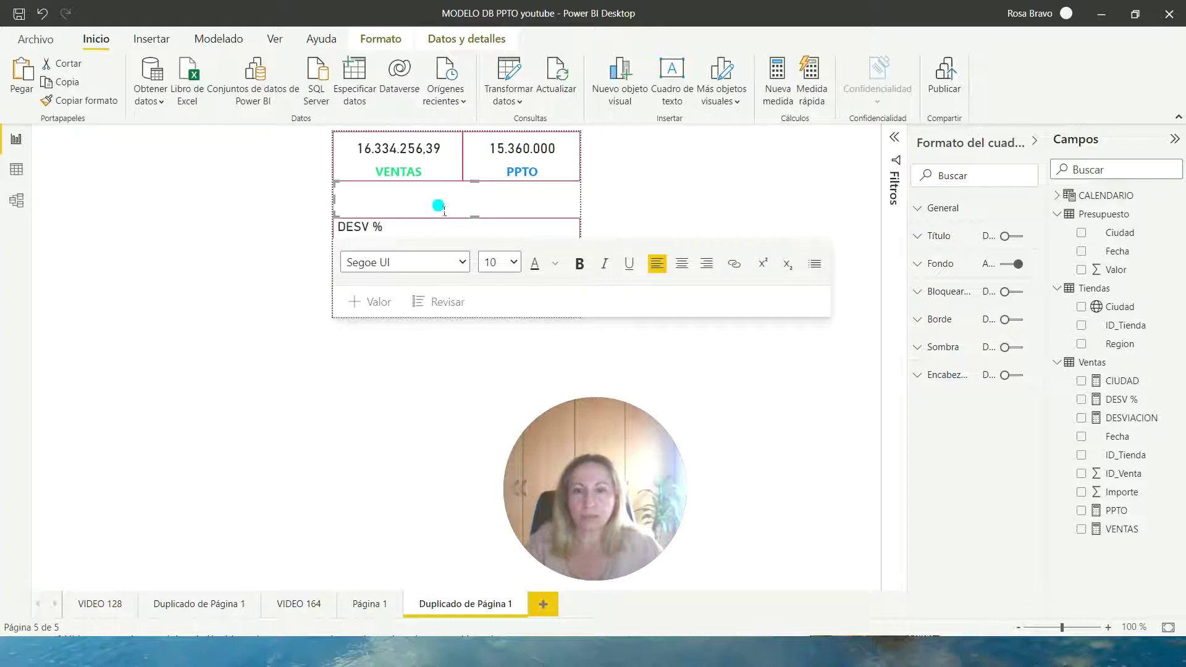
left_click(355, 301)
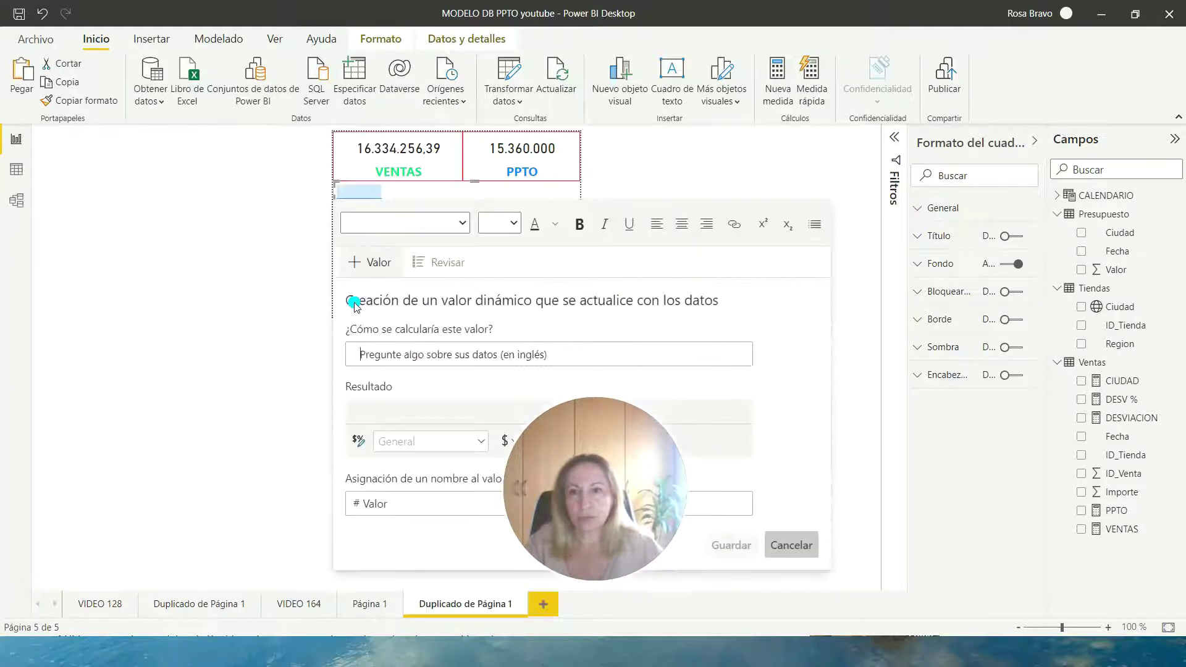
Step: Insert the CIUDAD value, centred, size 18, bold and red
type("CIUDAD")
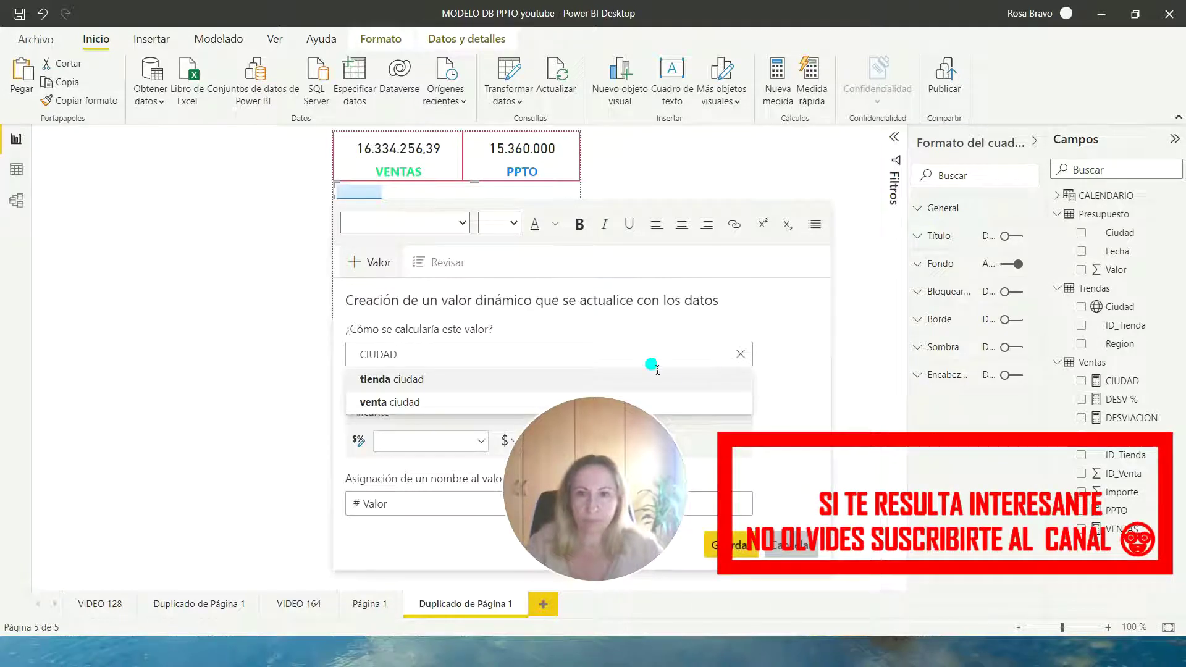
left_click(716, 545)
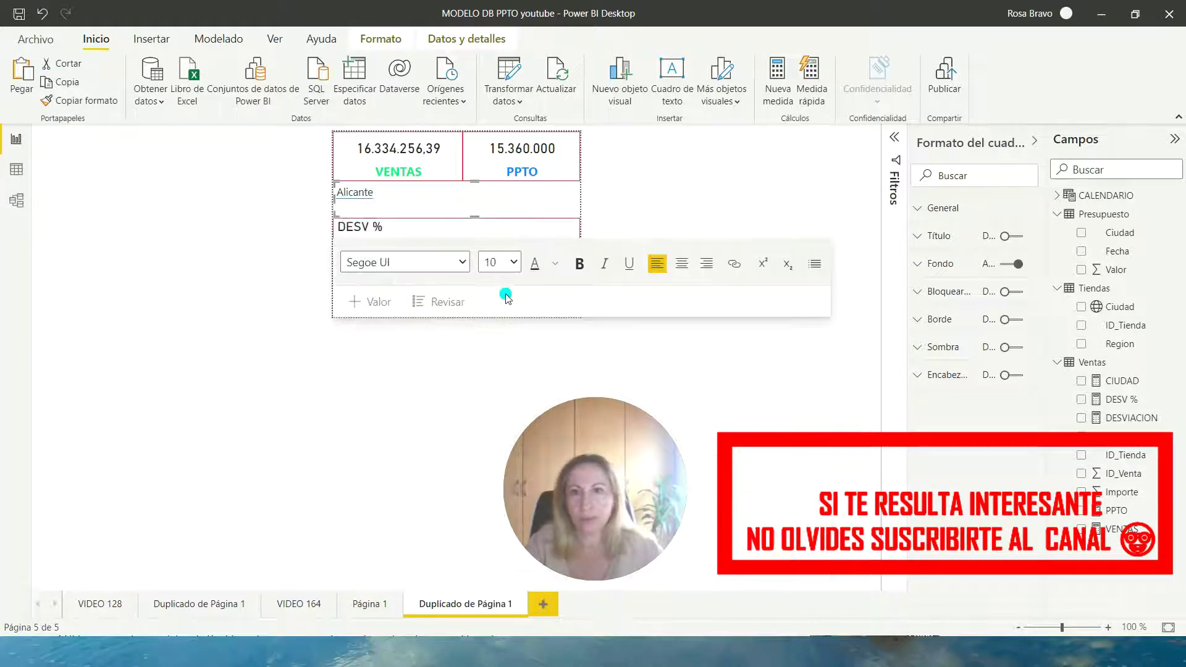
left_click(387, 197)
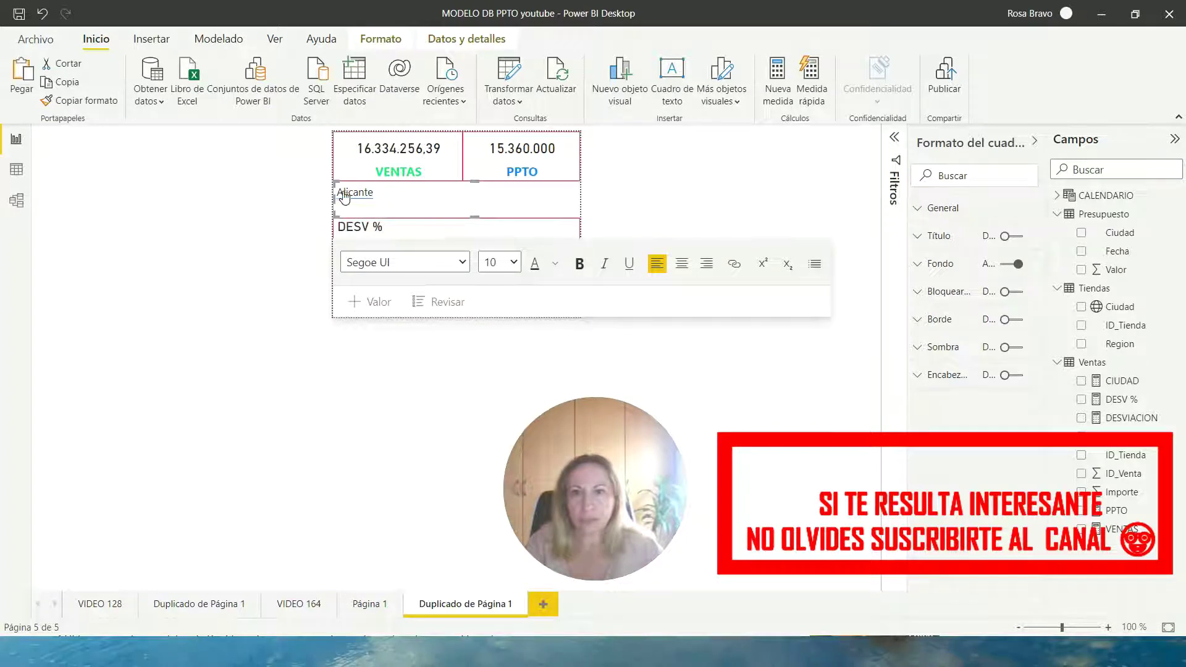
left_click(682, 264)
left_click(476, 196)
left_click(470, 193)
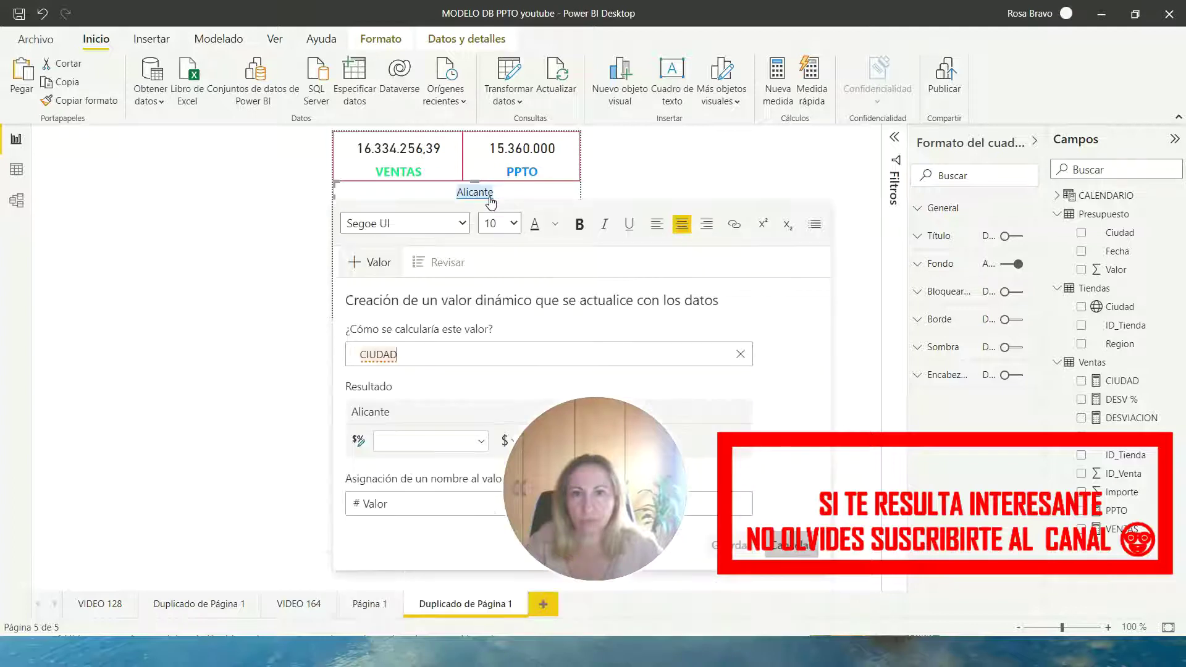
left_click(513, 223)
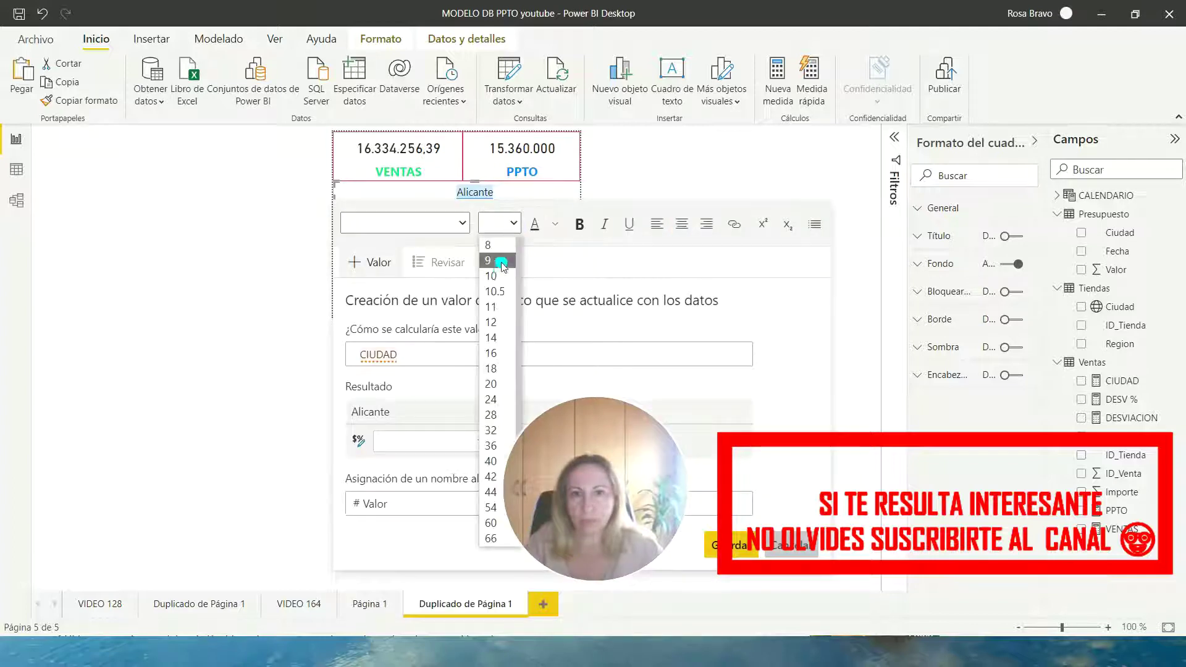
left_click(495, 368)
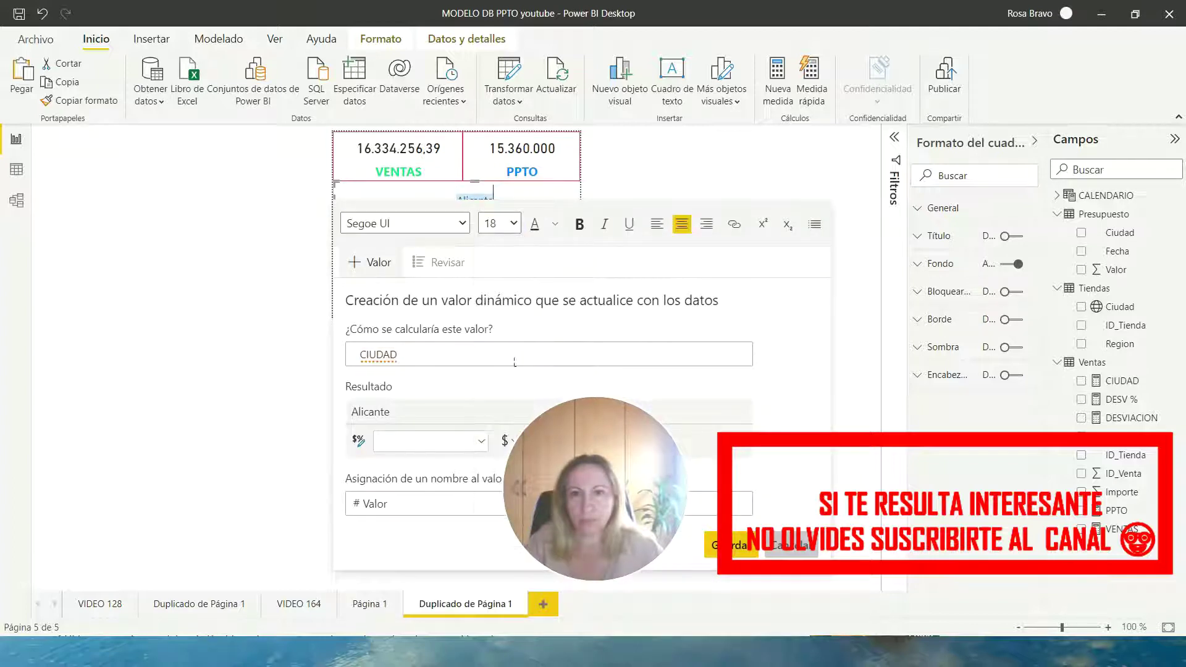
left_click(580, 226)
left_click(556, 224)
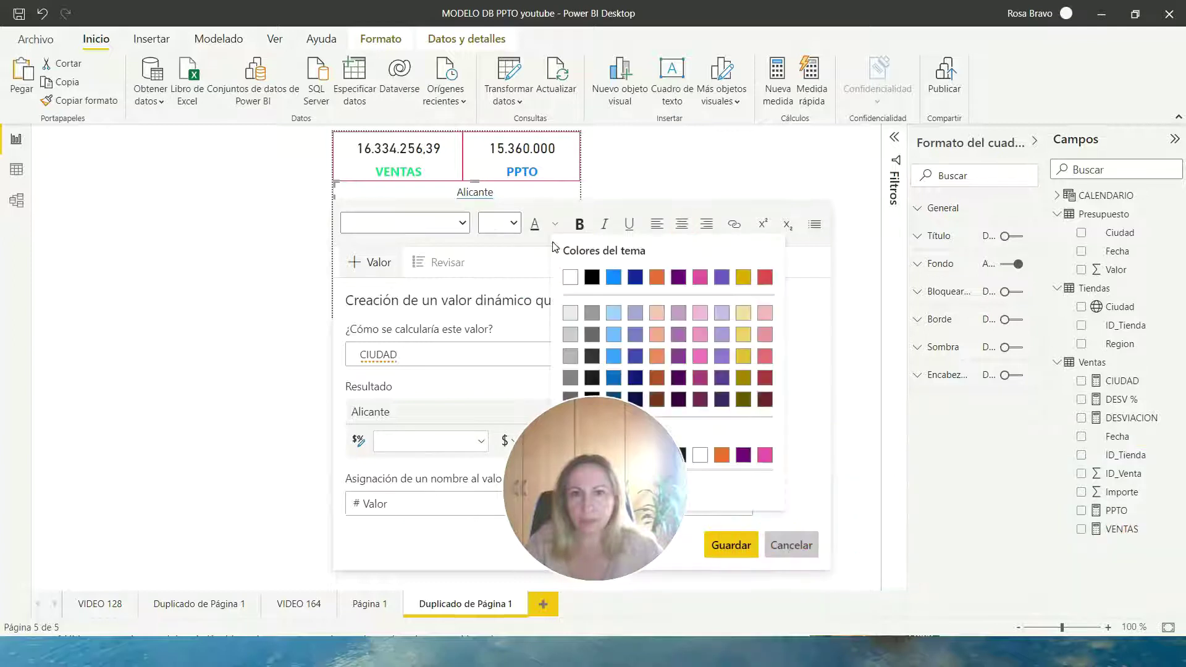
left_click(765, 278)
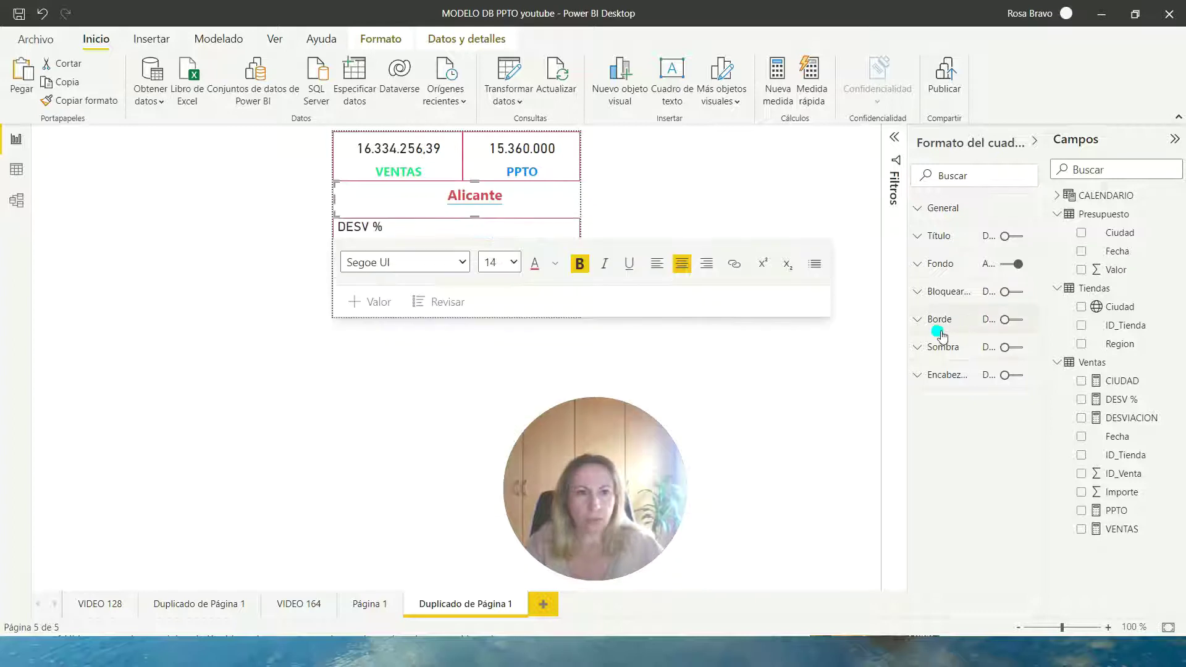
Step: Turn on a red border around the city text box
left_click(1016, 319)
left_click(917, 319)
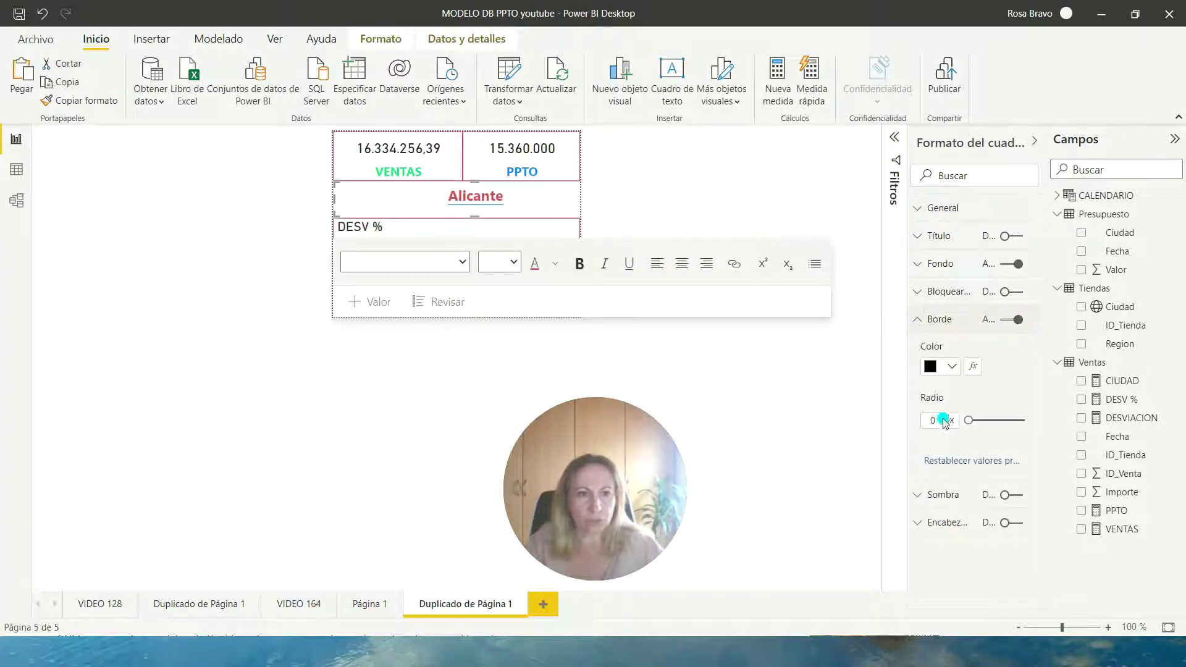
left_click(954, 369)
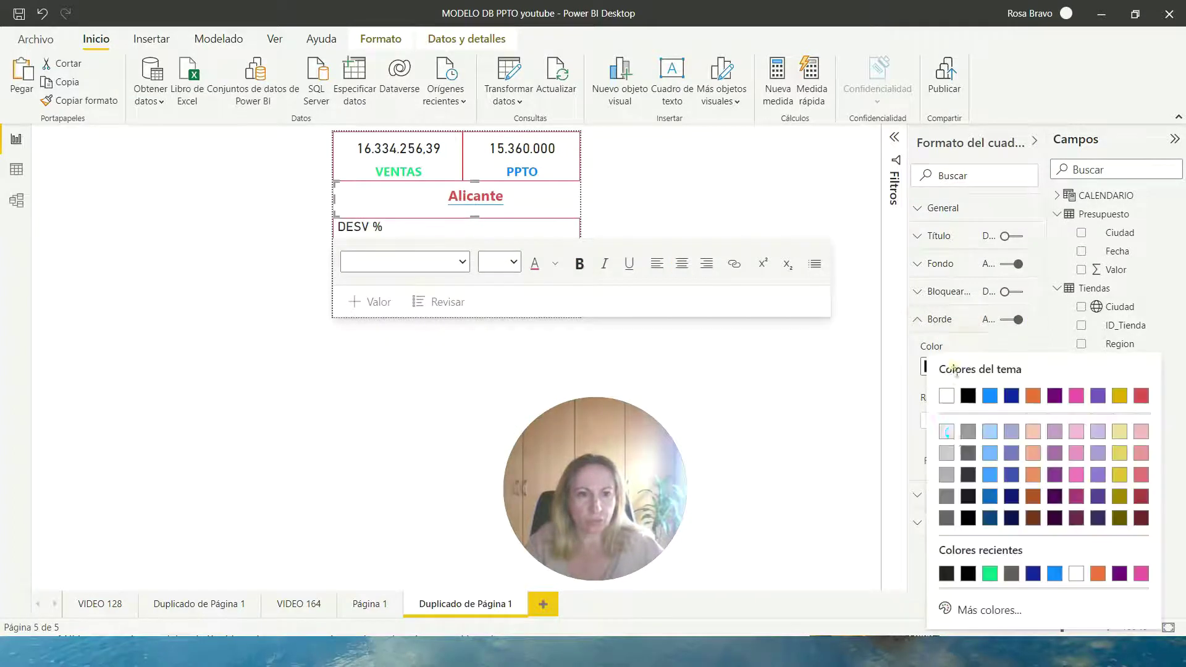
left_click(1141, 396)
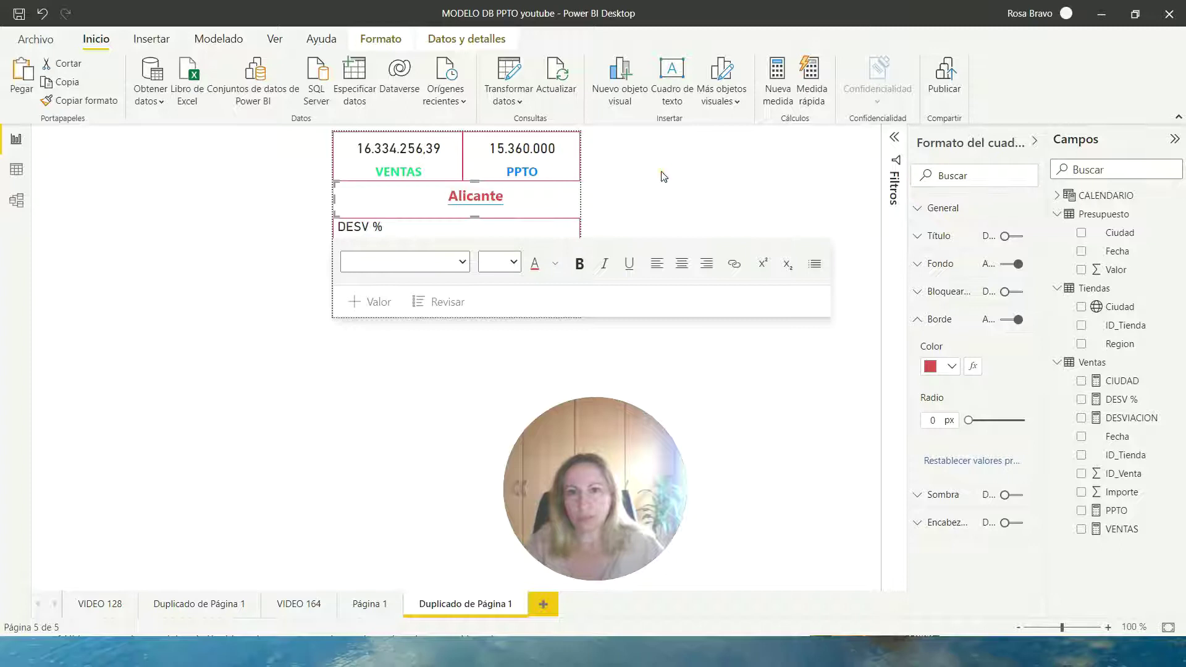
left_click(568, 200)
left_click(639, 193)
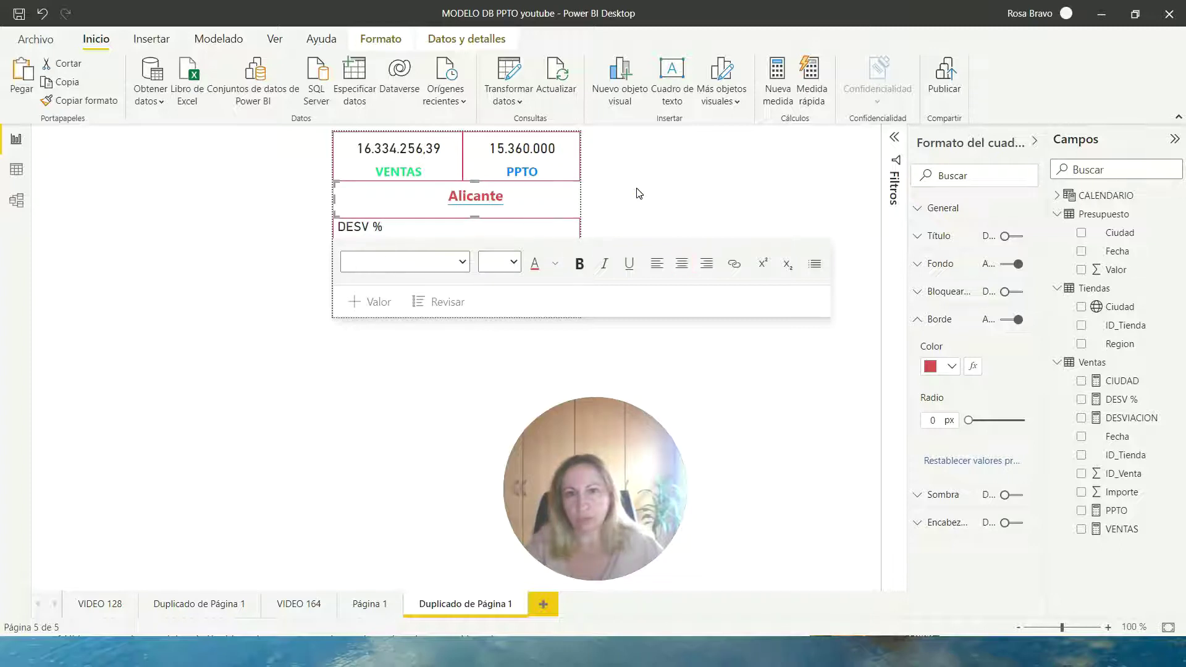
left_click(550, 166)
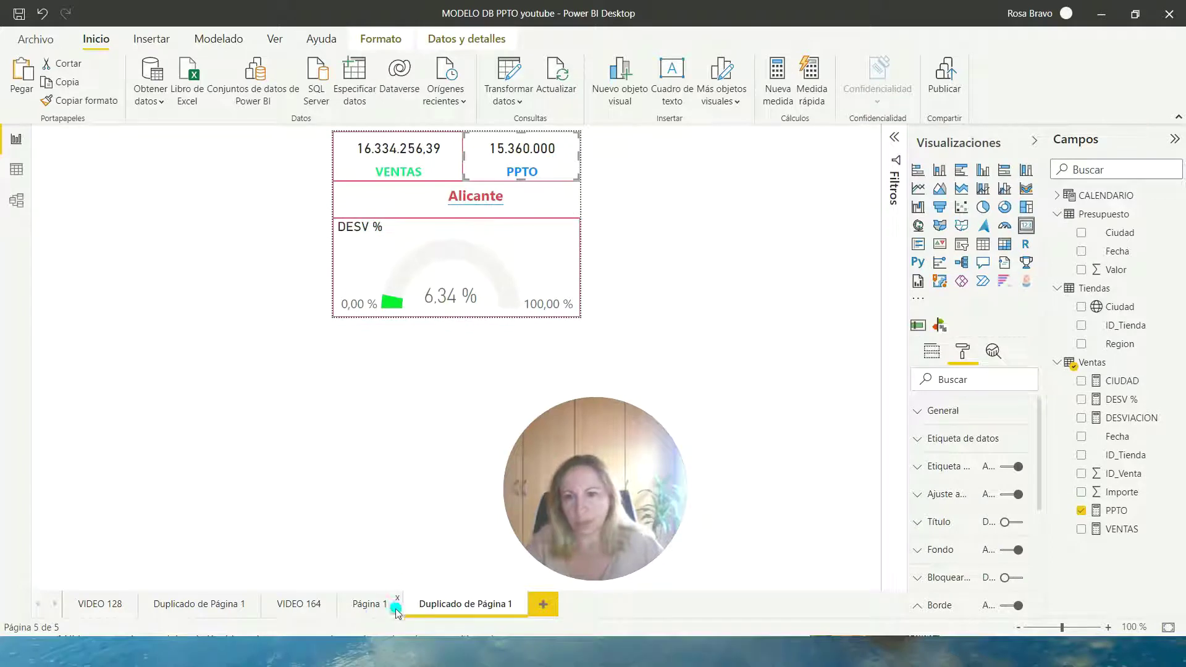
Step: Glance at the Duplicado de Página 1 page, then select the VENTAS por Ciudad map on VIDEO 164
left_click(287, 606)
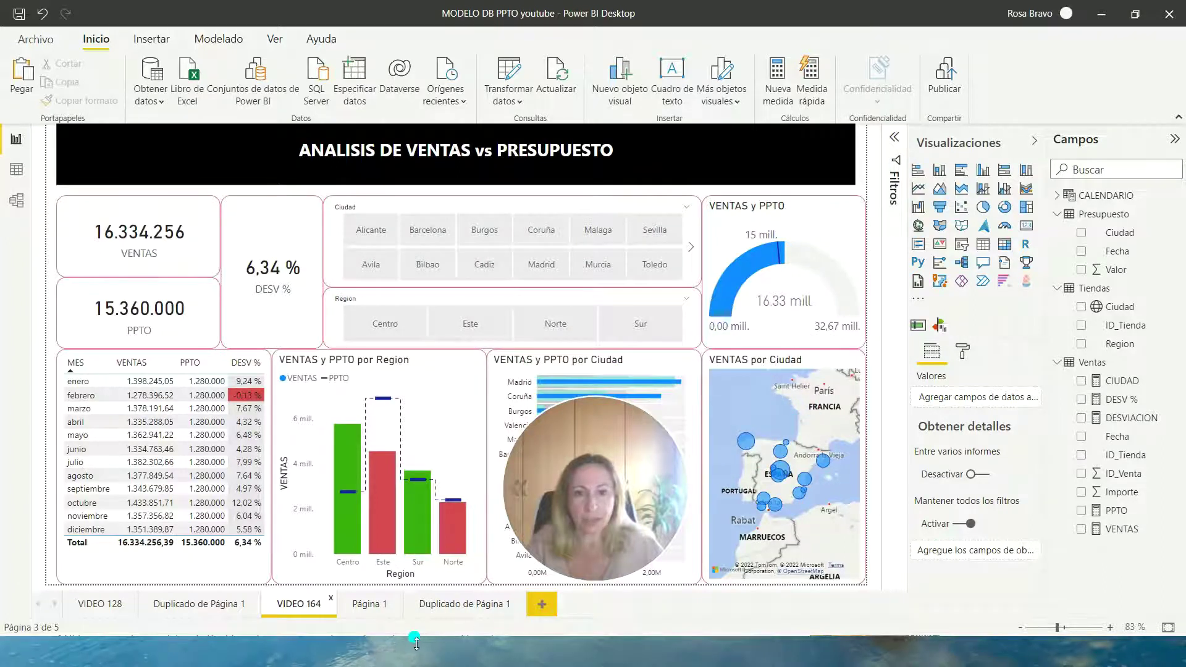
left_click(467, 605)
left_click(457, 212)
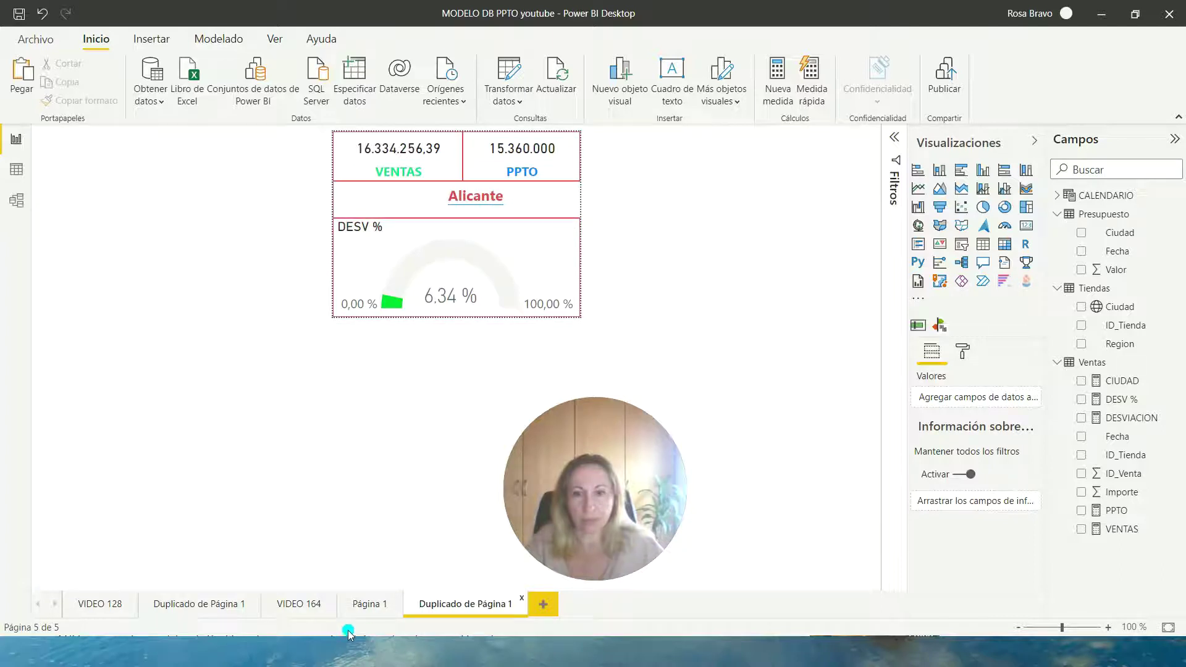
left_click(296, 606)
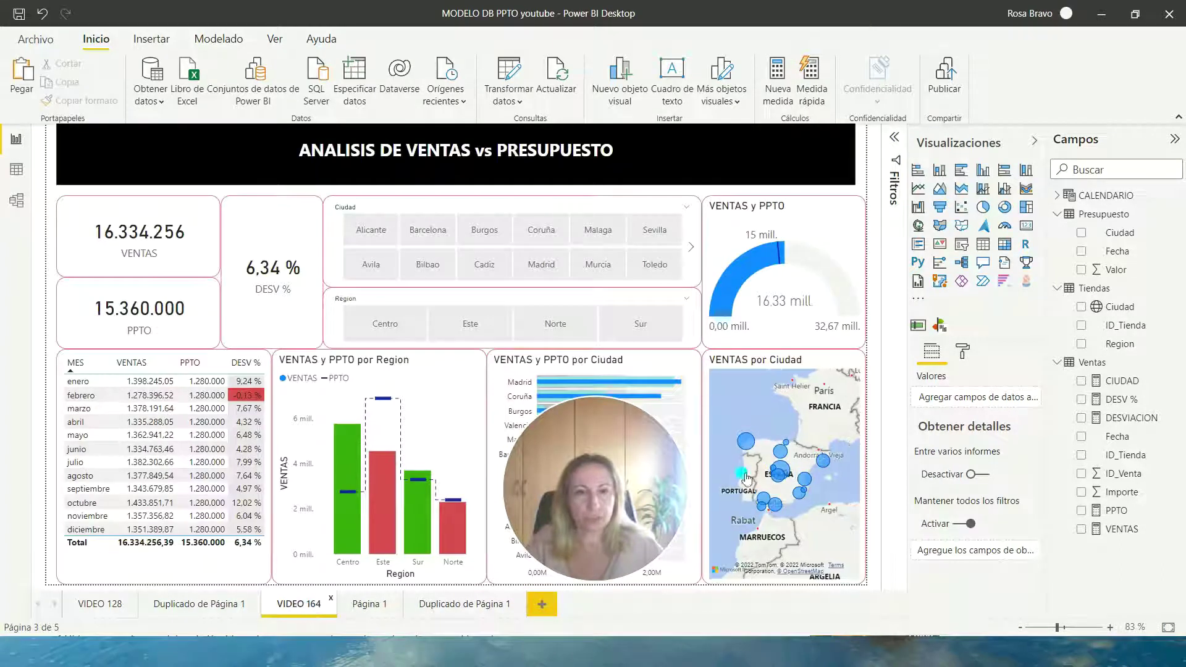
left_click(796, 368)
left_click(967, 355)
Step: Under Información sobre herramientas, set the map's tooltip type to Página del informe with page Duplicado de Página 1
left_click(1000, 499)
left_click(912, 584)
left_click(917, 584)
left_click(965, 510)
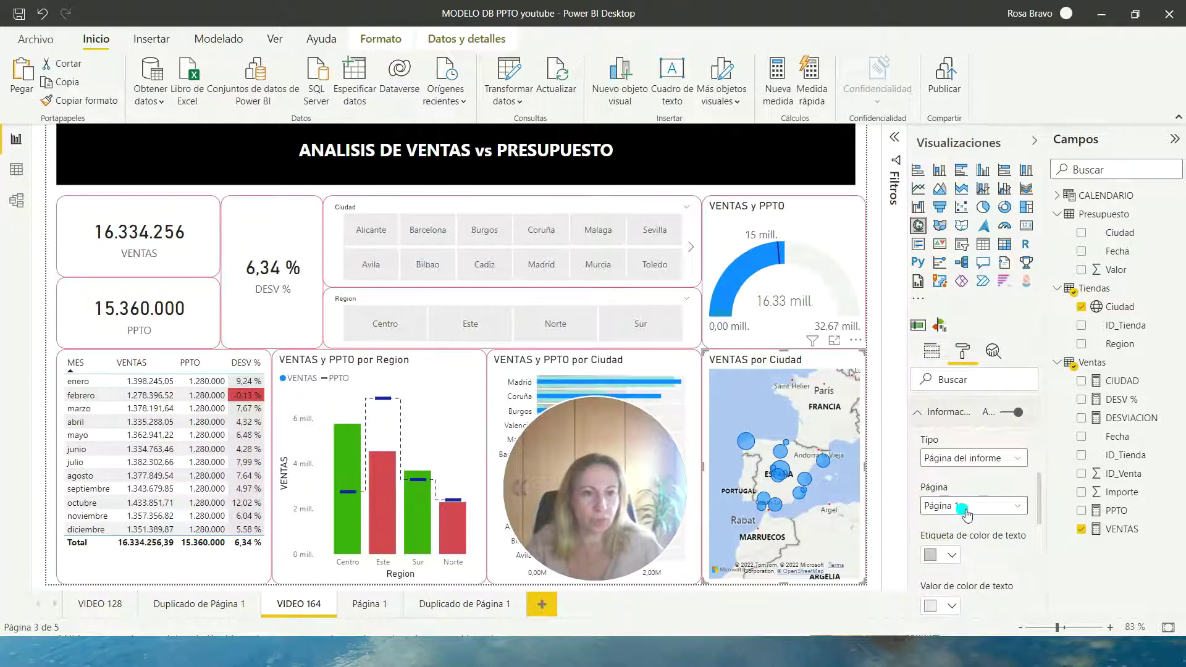
left_click(961, 558)
left_click(959, 556)
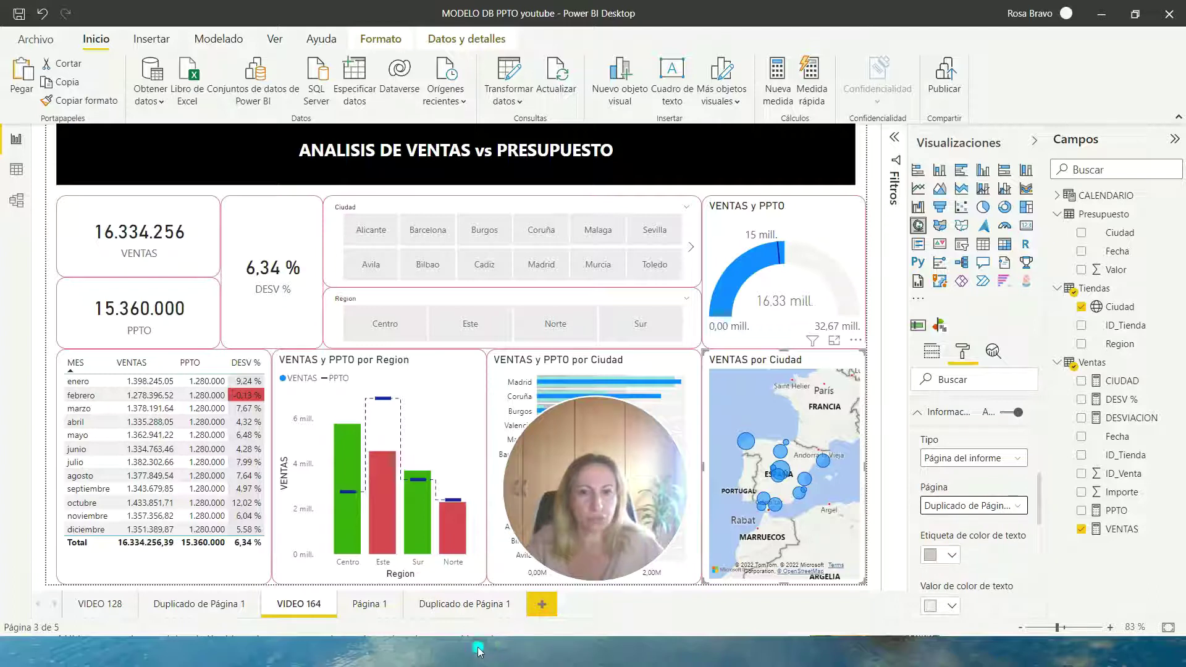